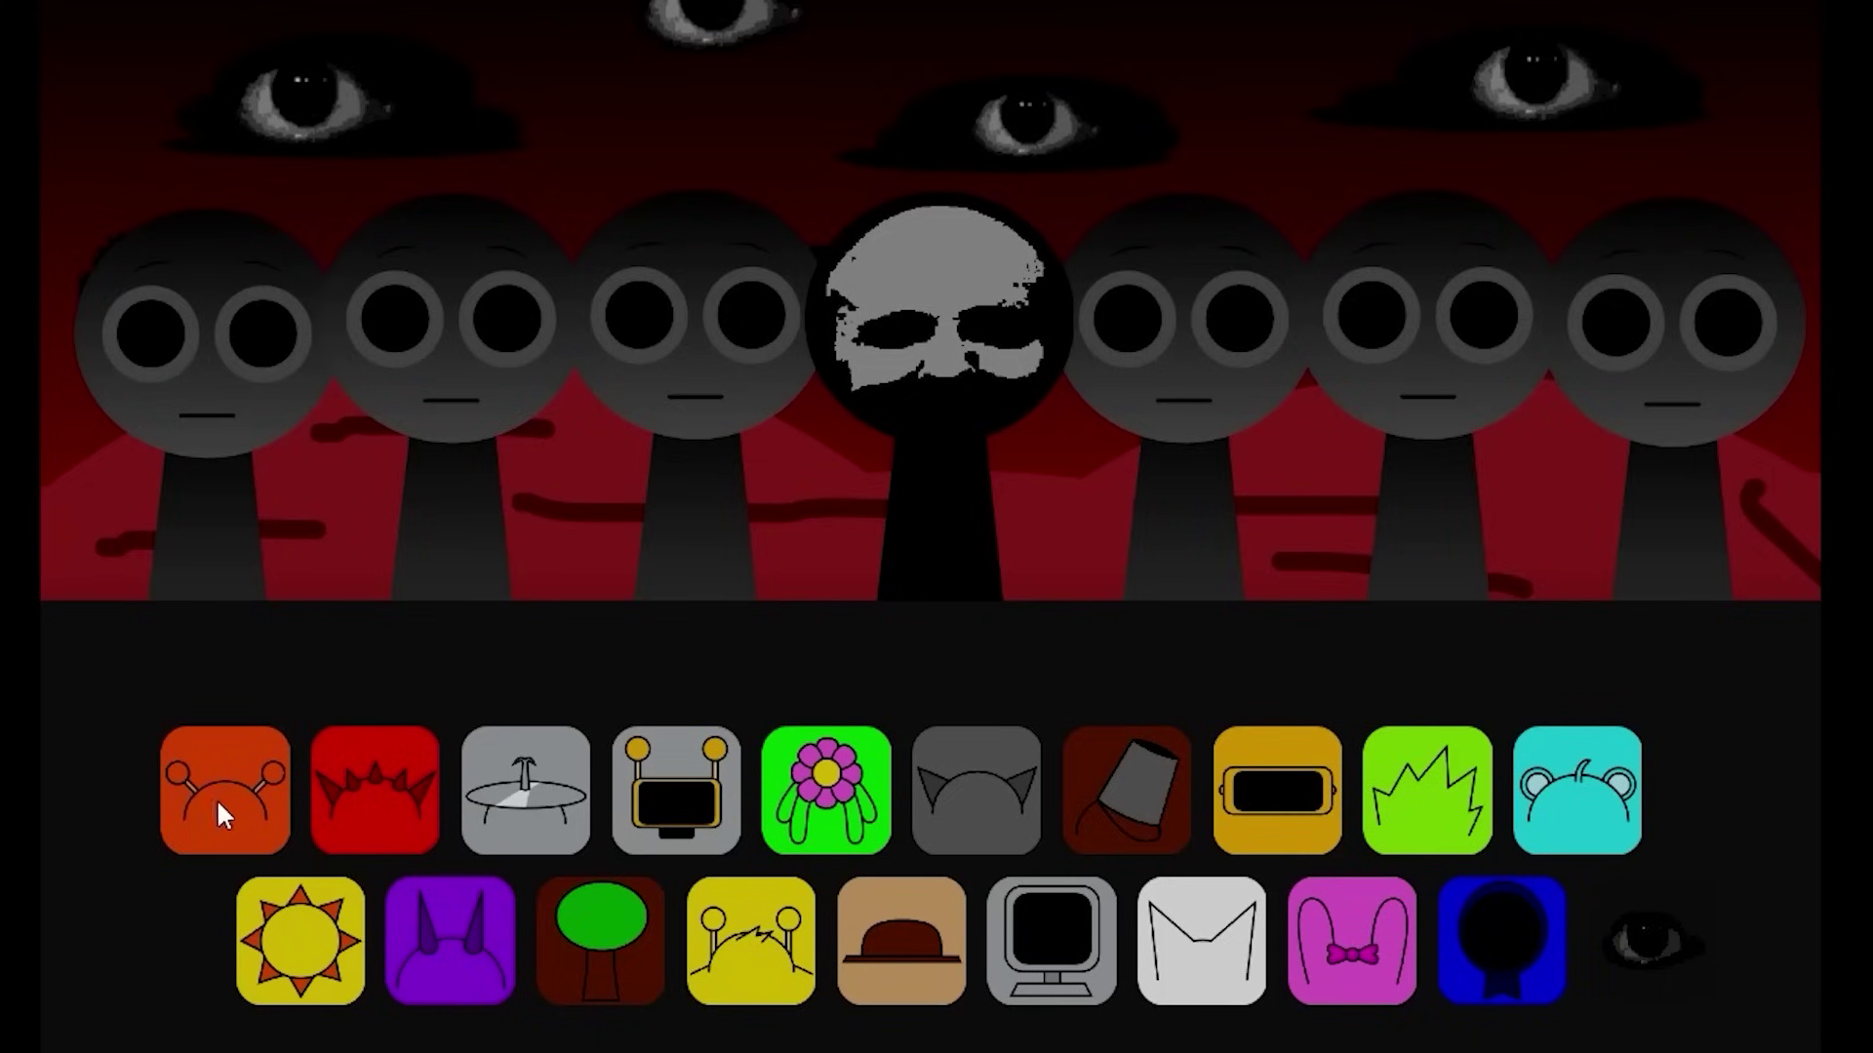
# - Assign the orange, computer, sun and pink bunny icons to the first, third, fifth and sixth characters on the red horror stage
pyautogui.moveTo(218, 805); pyautogui.dragTo(261, 363)
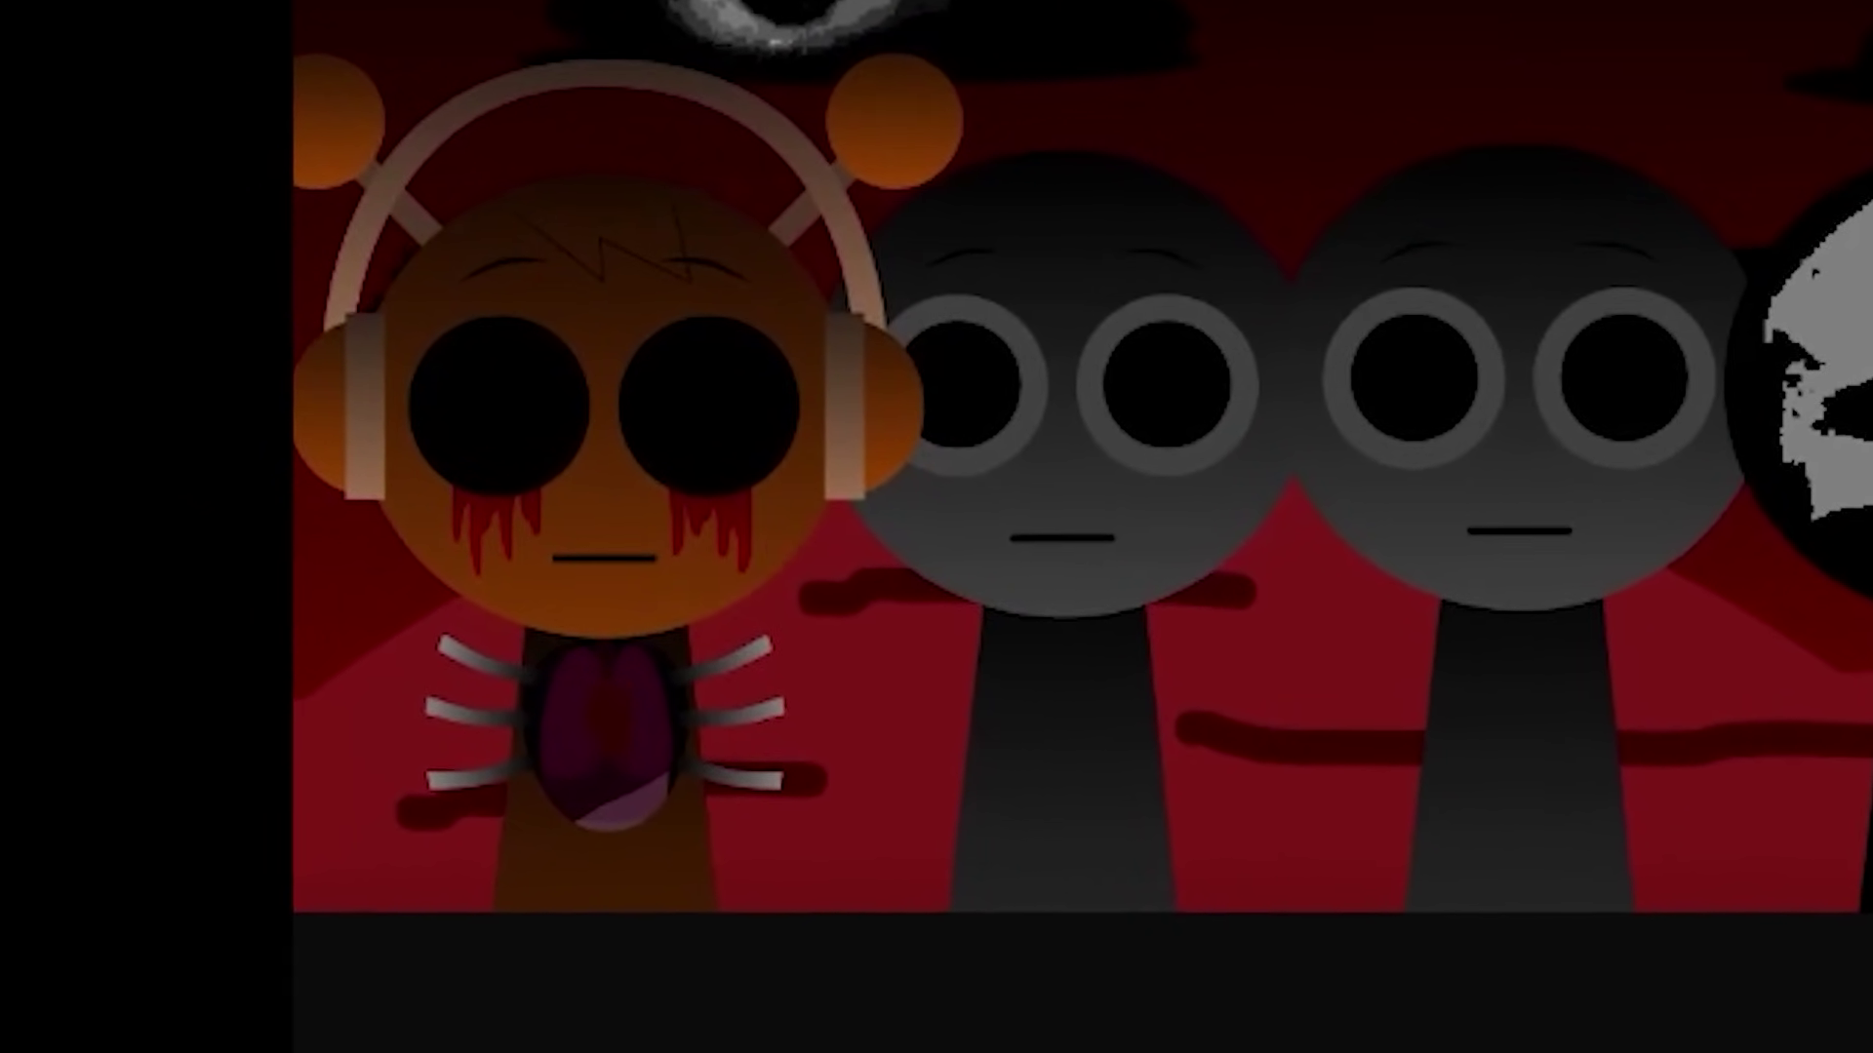
pyautogui.moveTo(1051, 940); pyautogui.dragTo(671, 383)
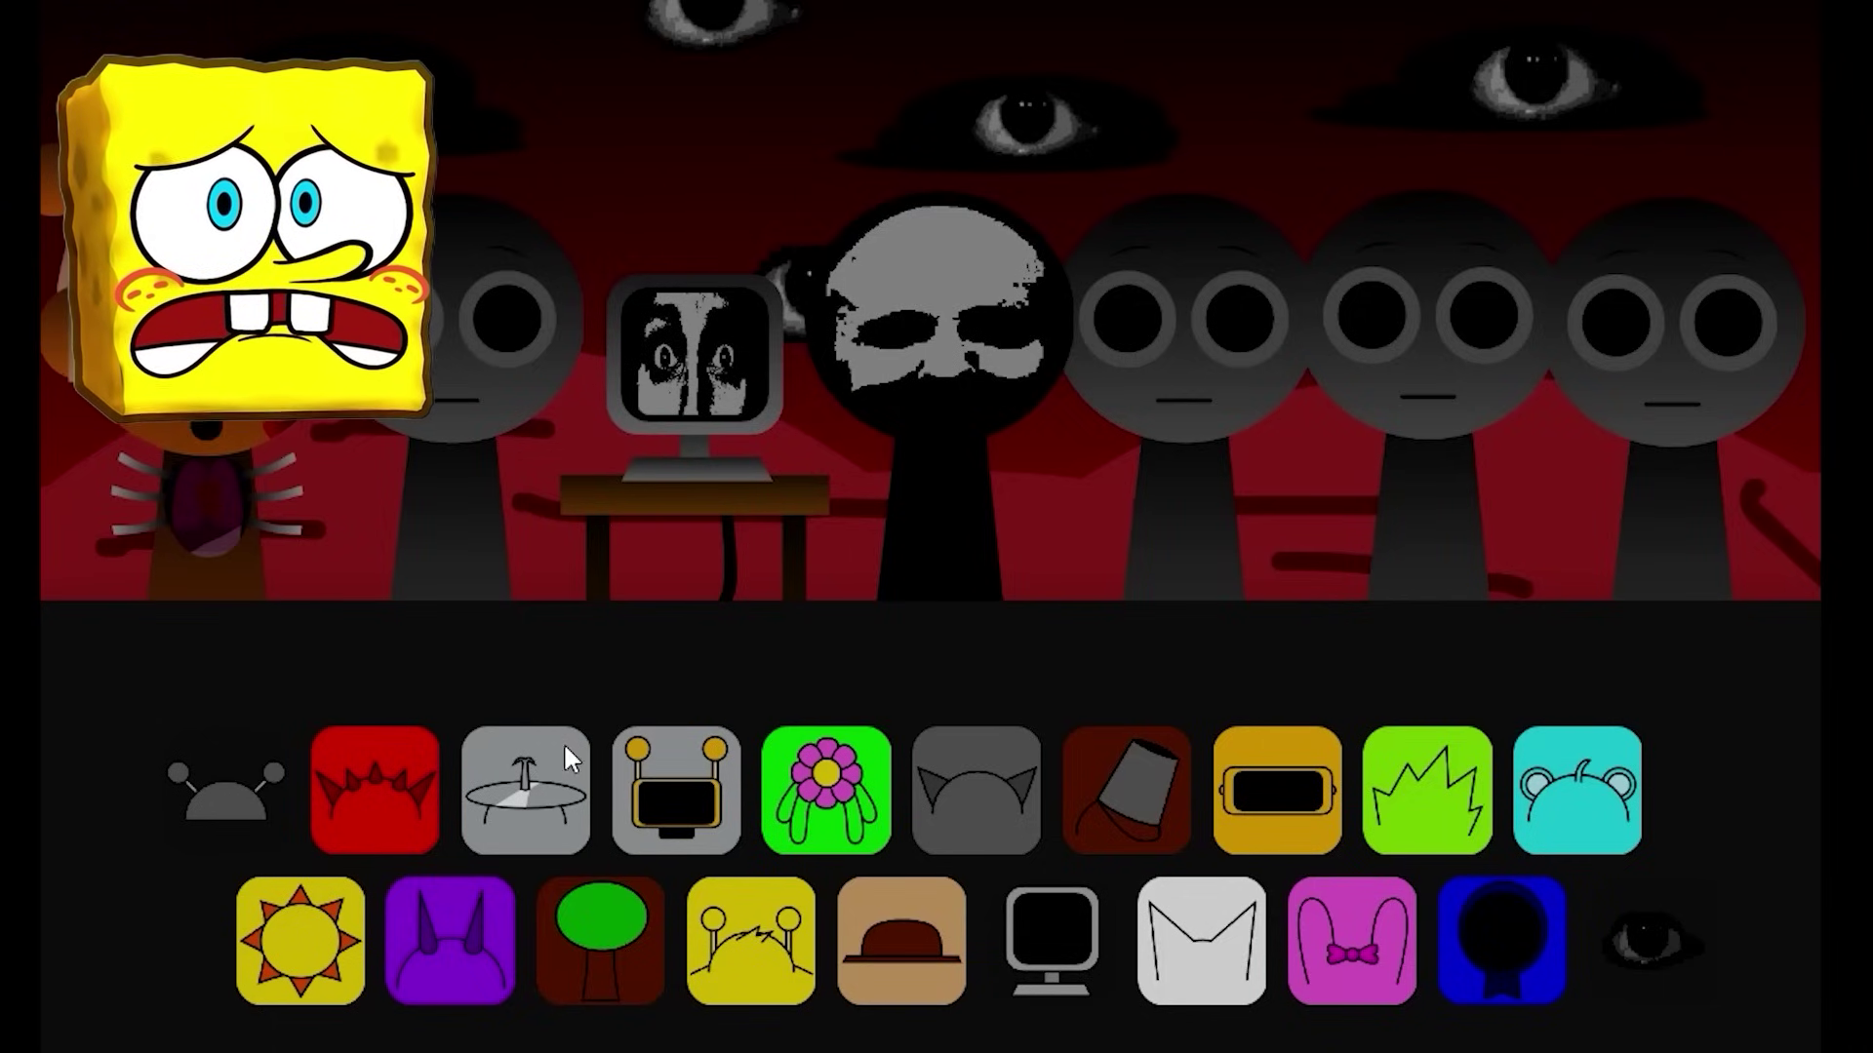
pyautogui.moveTo(311, 964); pyautogui.dragTo(1198, 430)
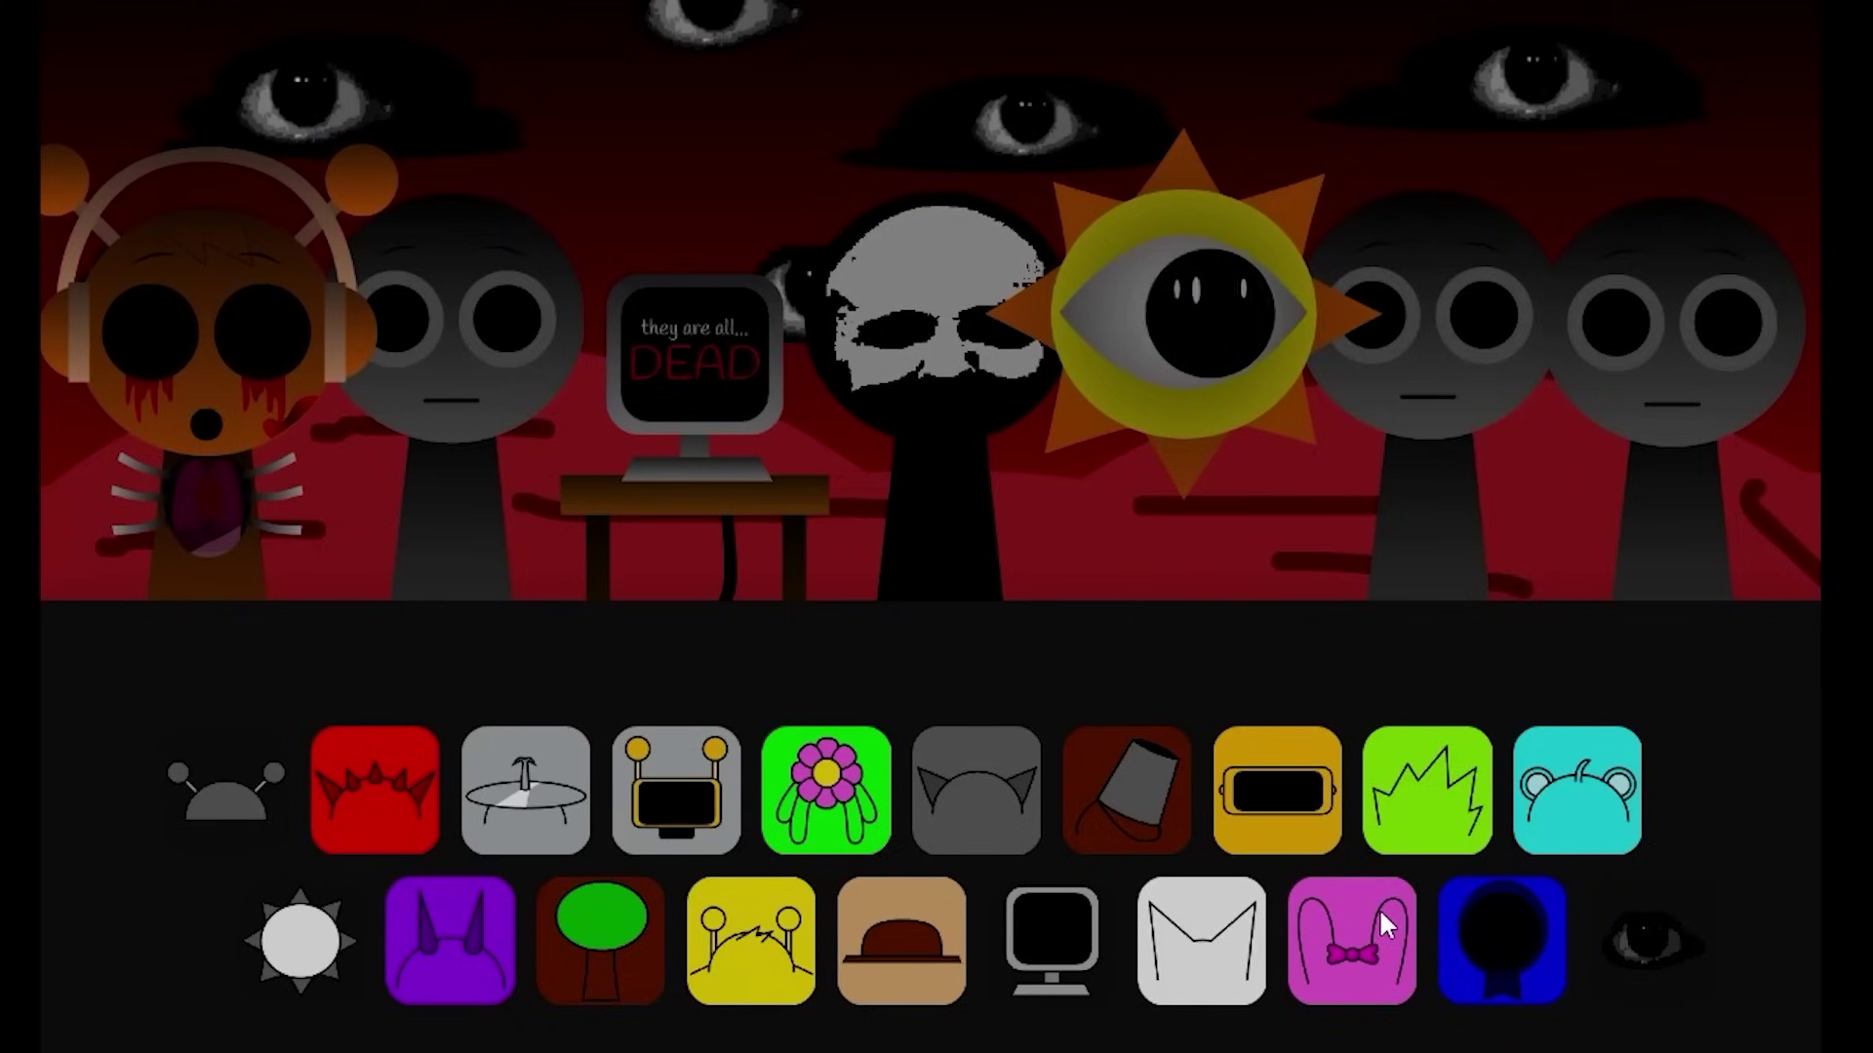
pyautogui.moveTo(1375, 911); pyautogui.dragTo(1500, 365)
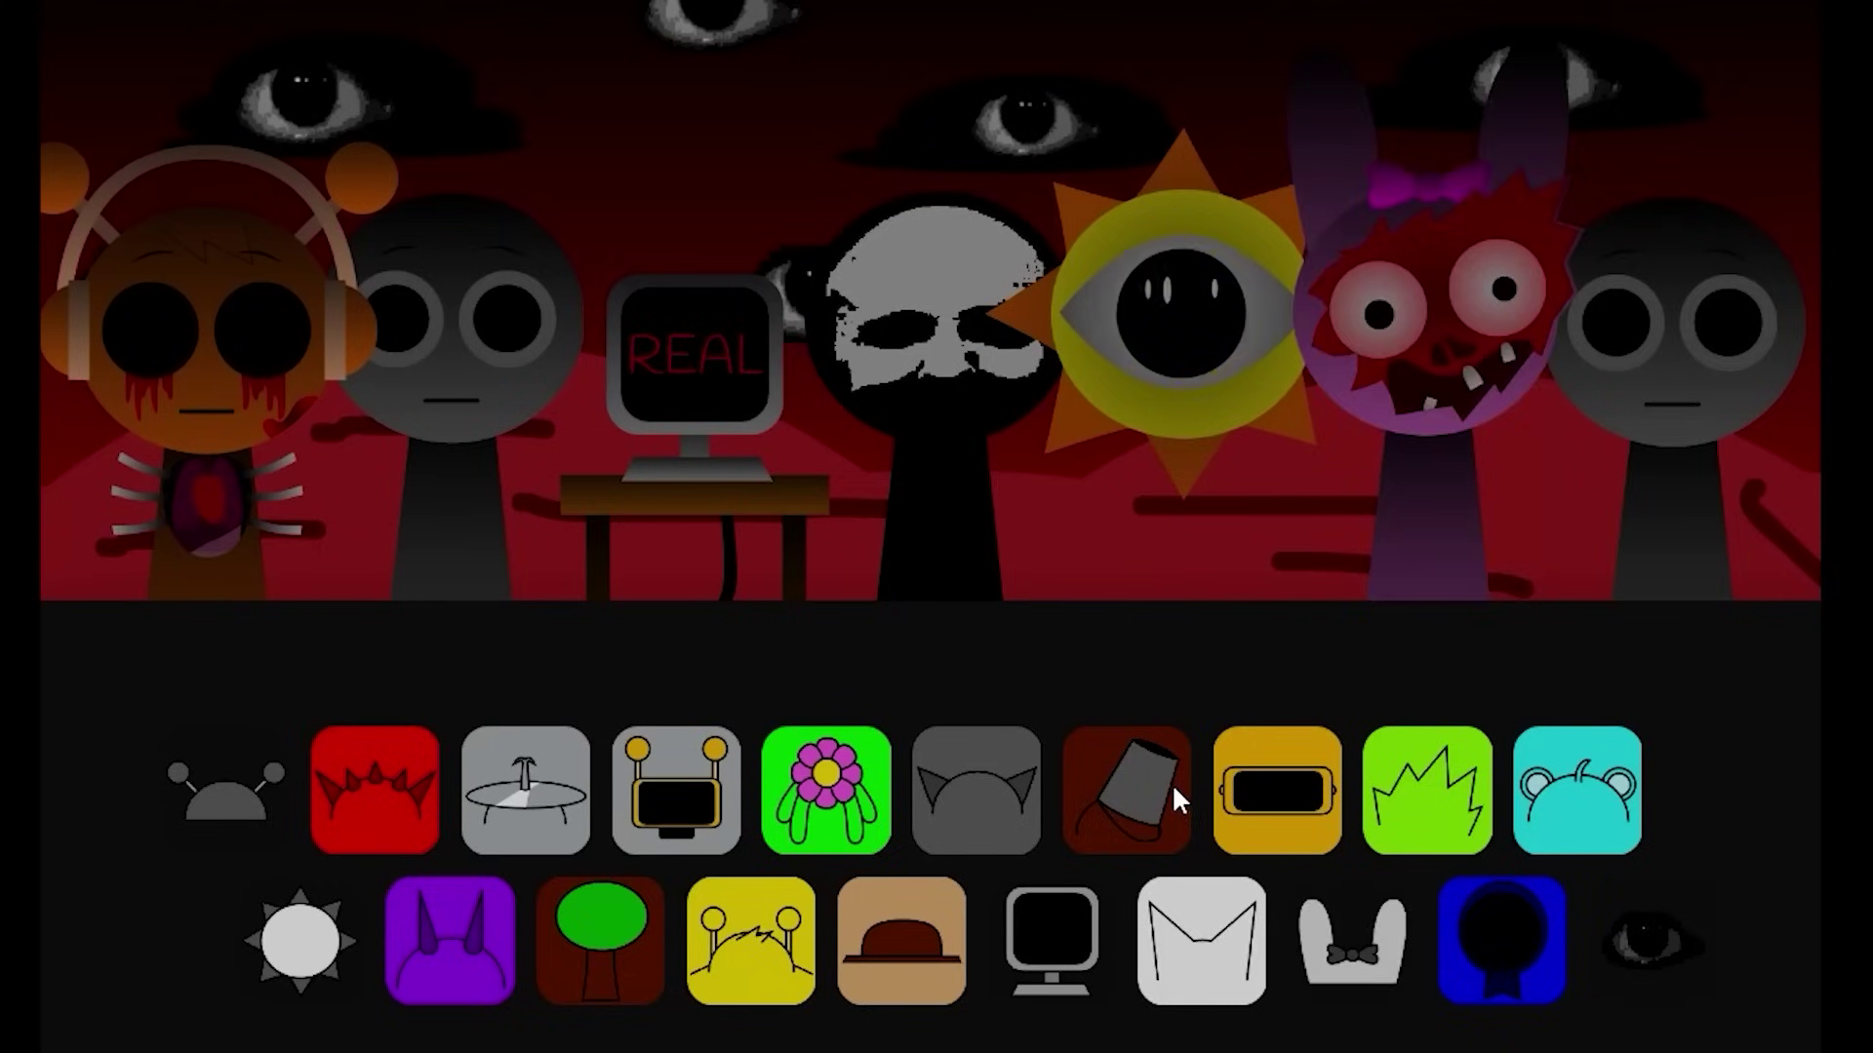
# - Put the red icon on the rightmost character and the purple one on the second, and remove the computer from the third
pyautogui.moveTo(1454, 412)
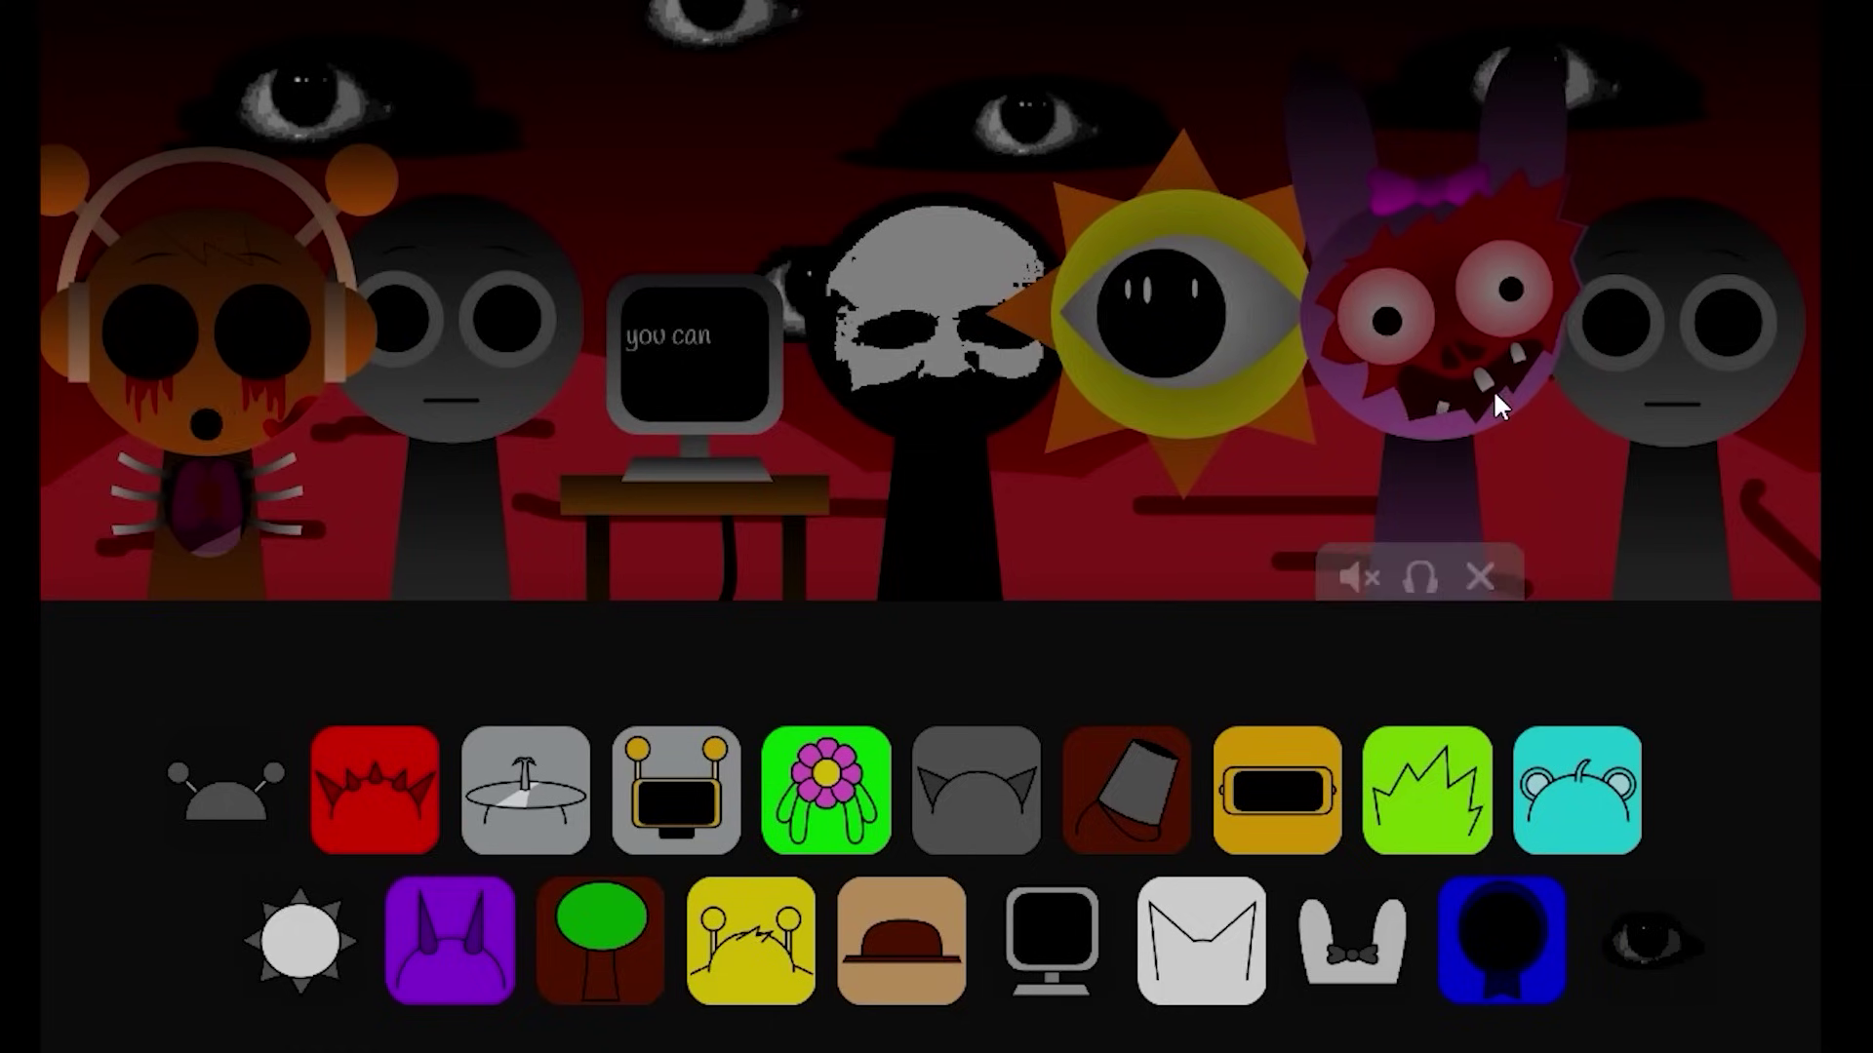
pyautogui.moveTo(962, 511)
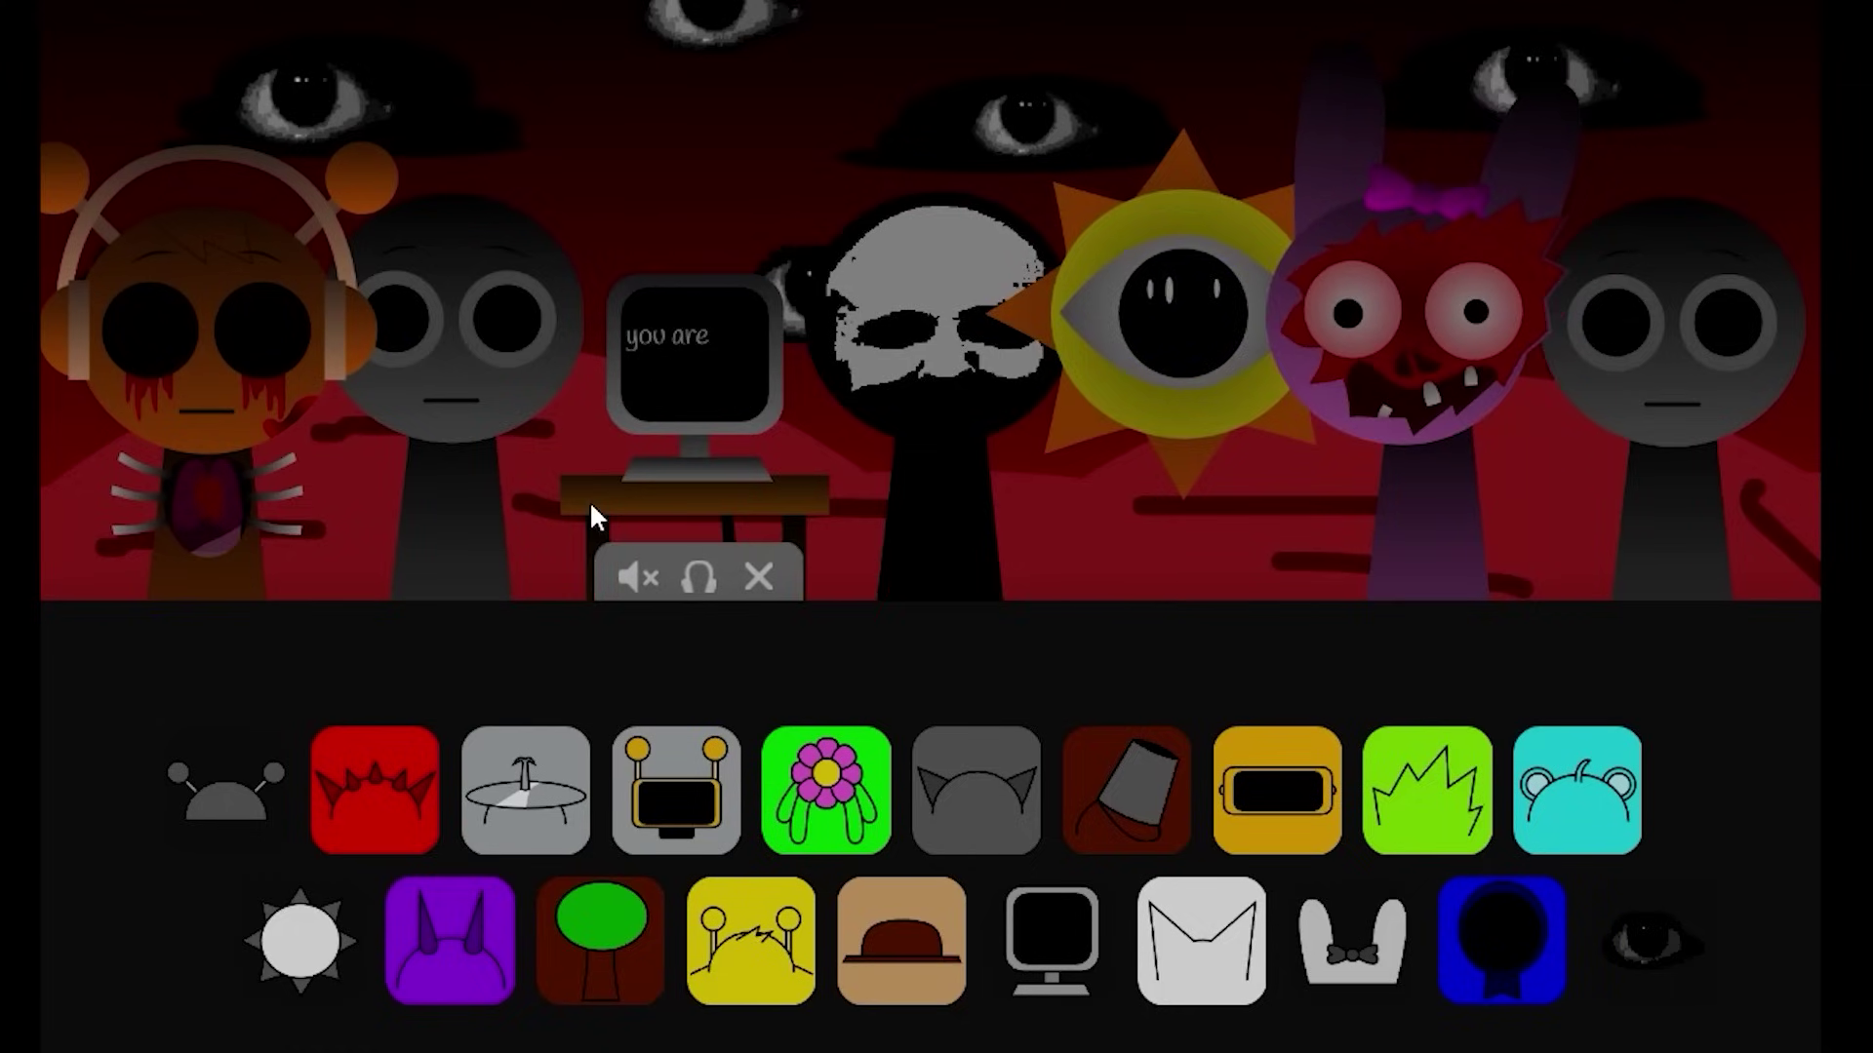
pyautogui.moveTo(386, 795); pyautogui.dragTo(1709, 423)
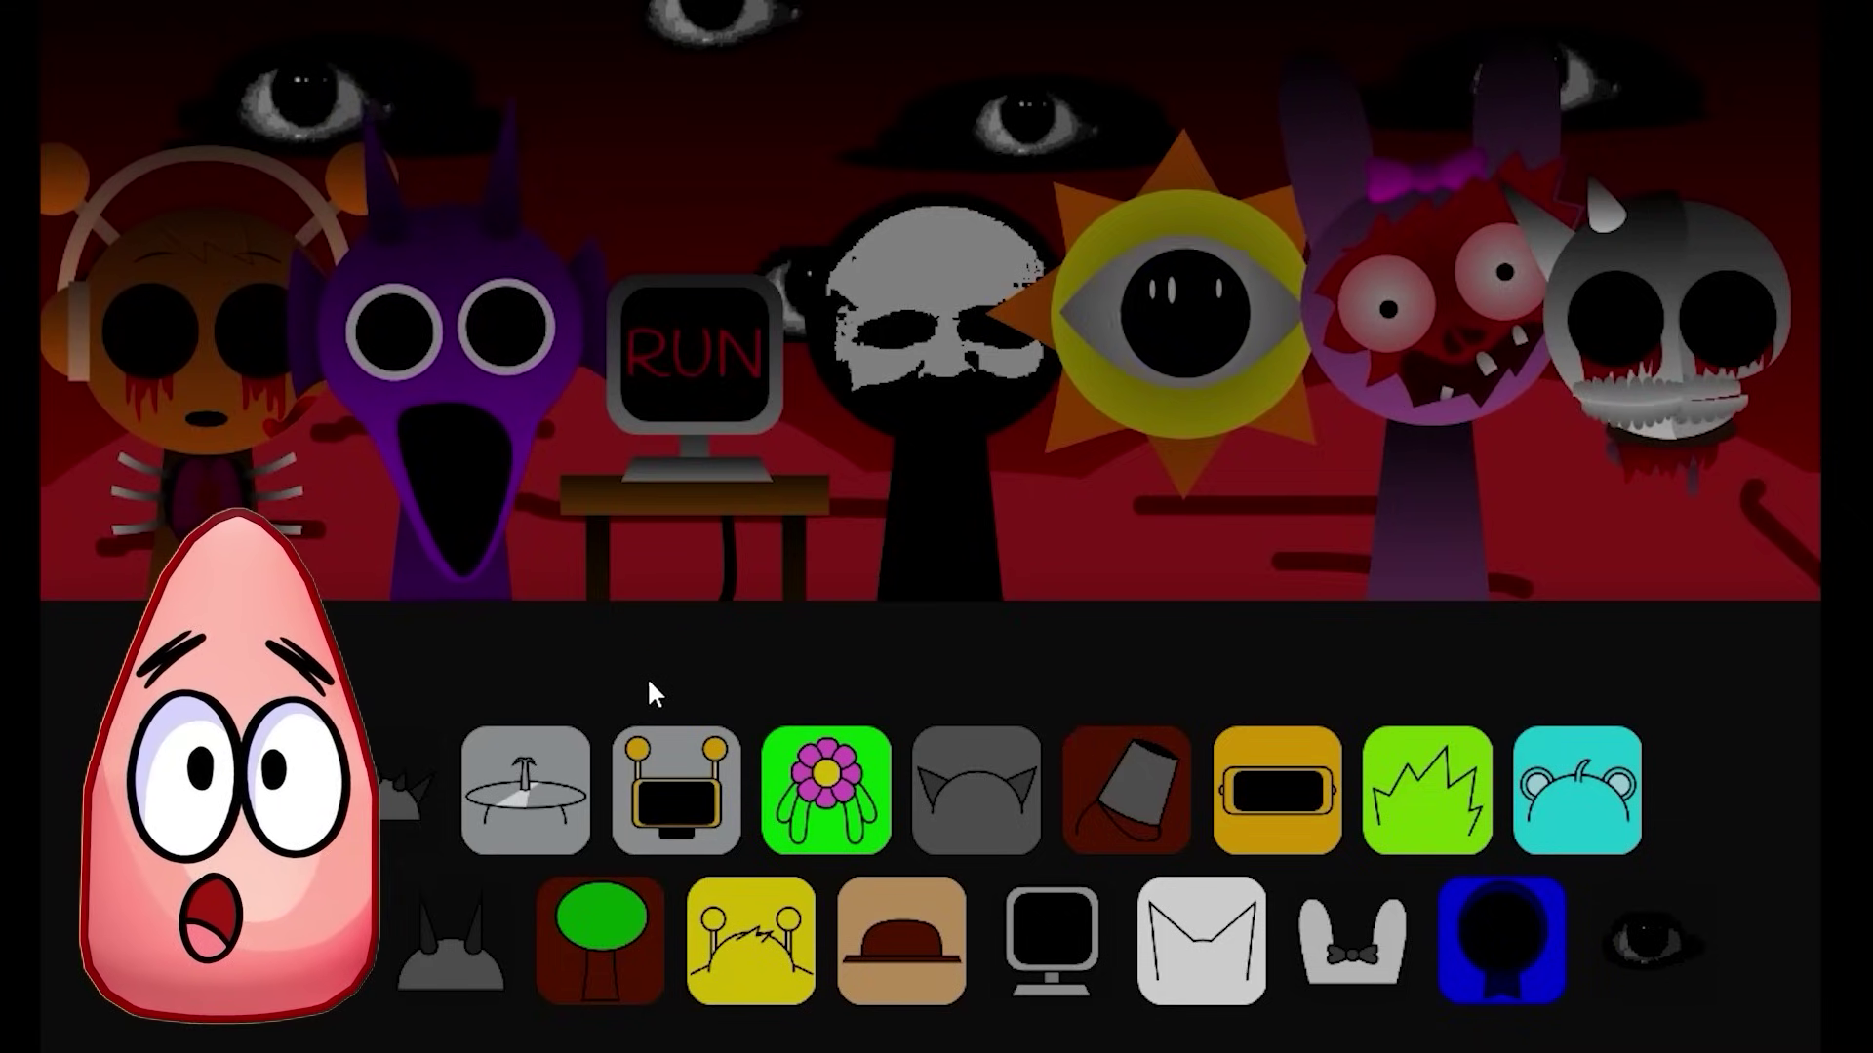
pyautogui.moveTo(755, 283)
pyautogui.moveTo(754, 281); pyautogui.dragTo(711, 410)
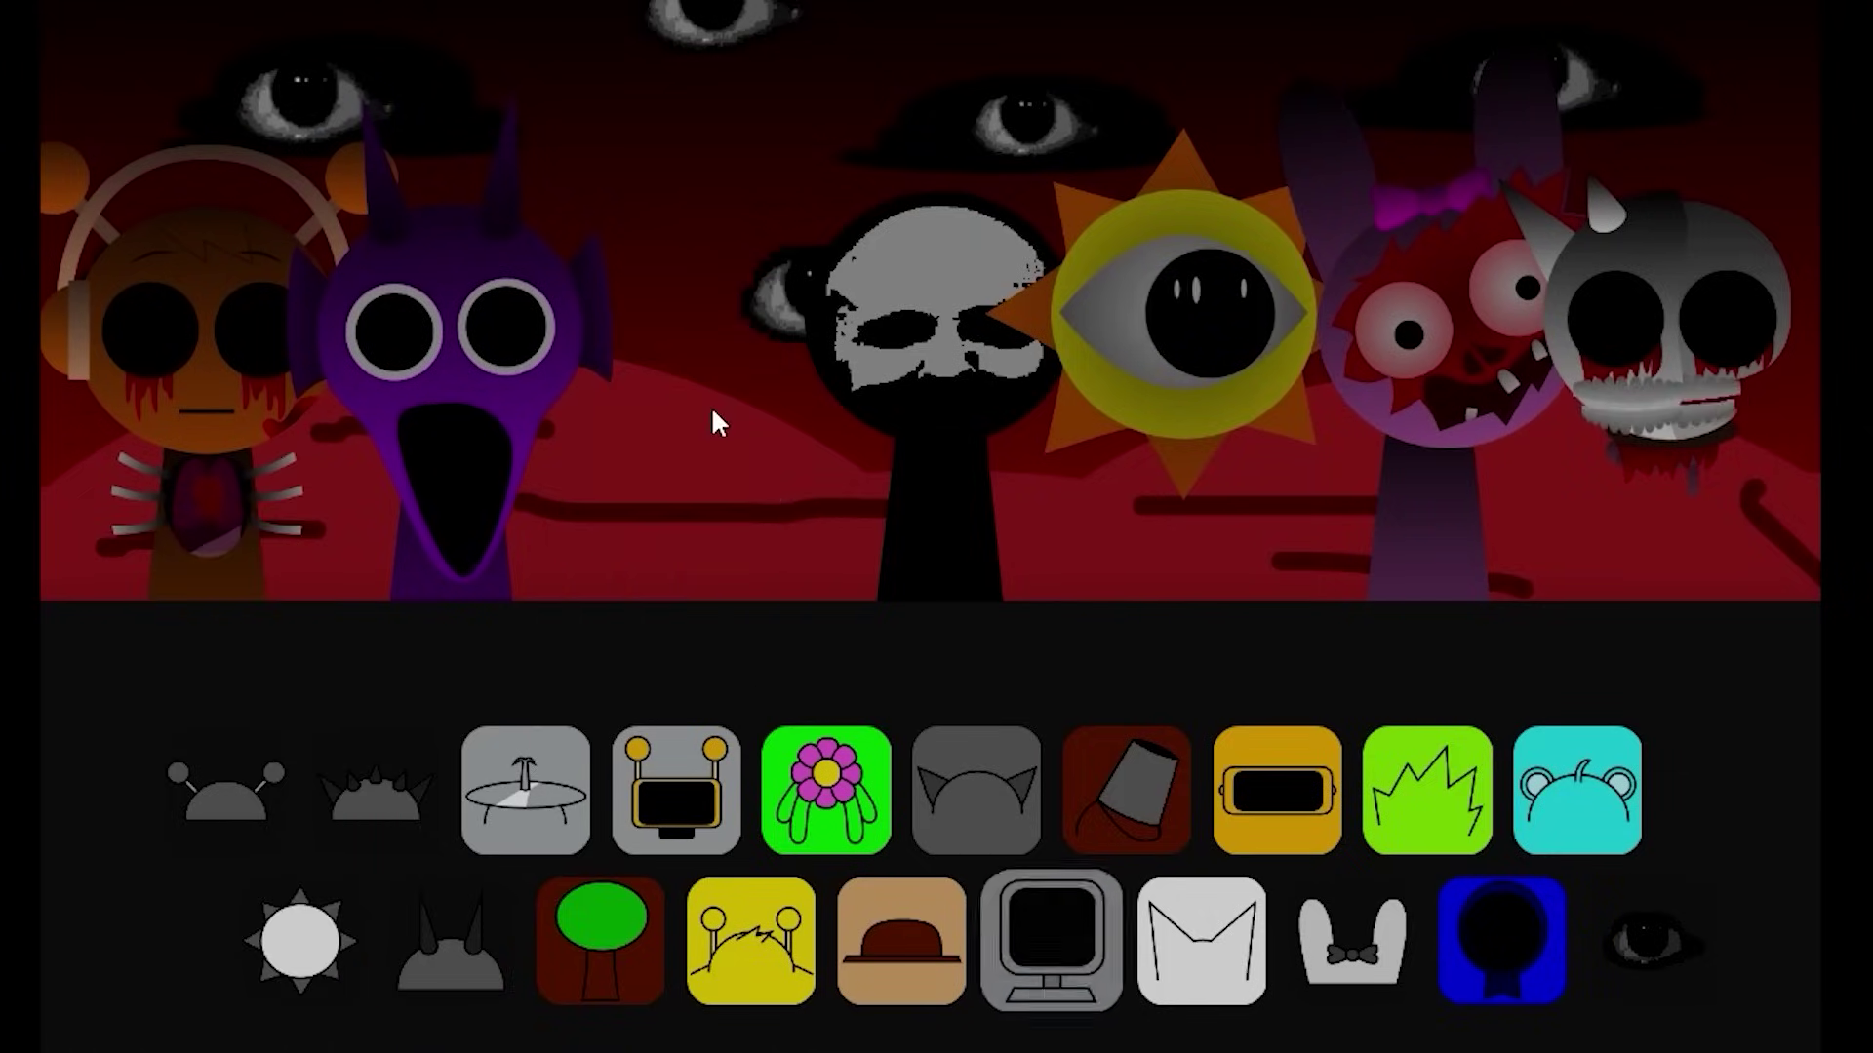
# - Delete the round head shape from the Yellow (Simon) sprite's costume
pyautogui.click(1513, 5)
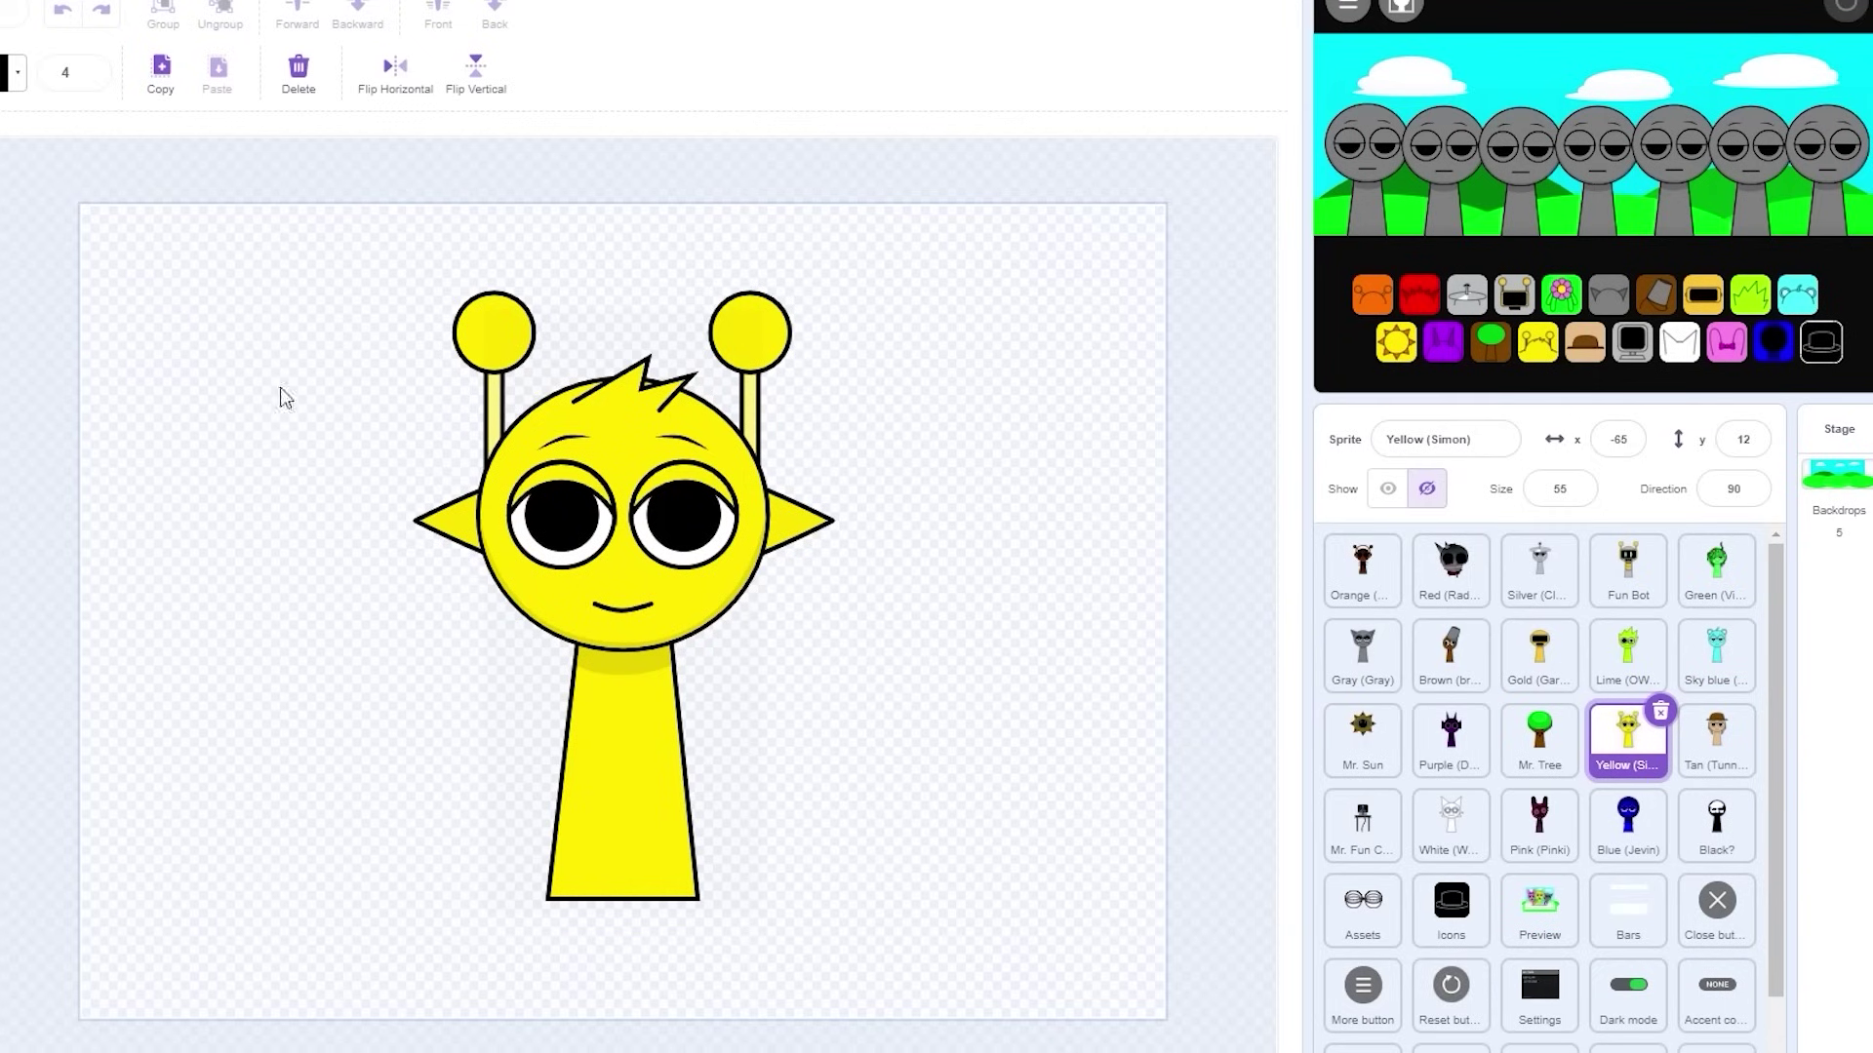
pyautogui.click(699, 573)
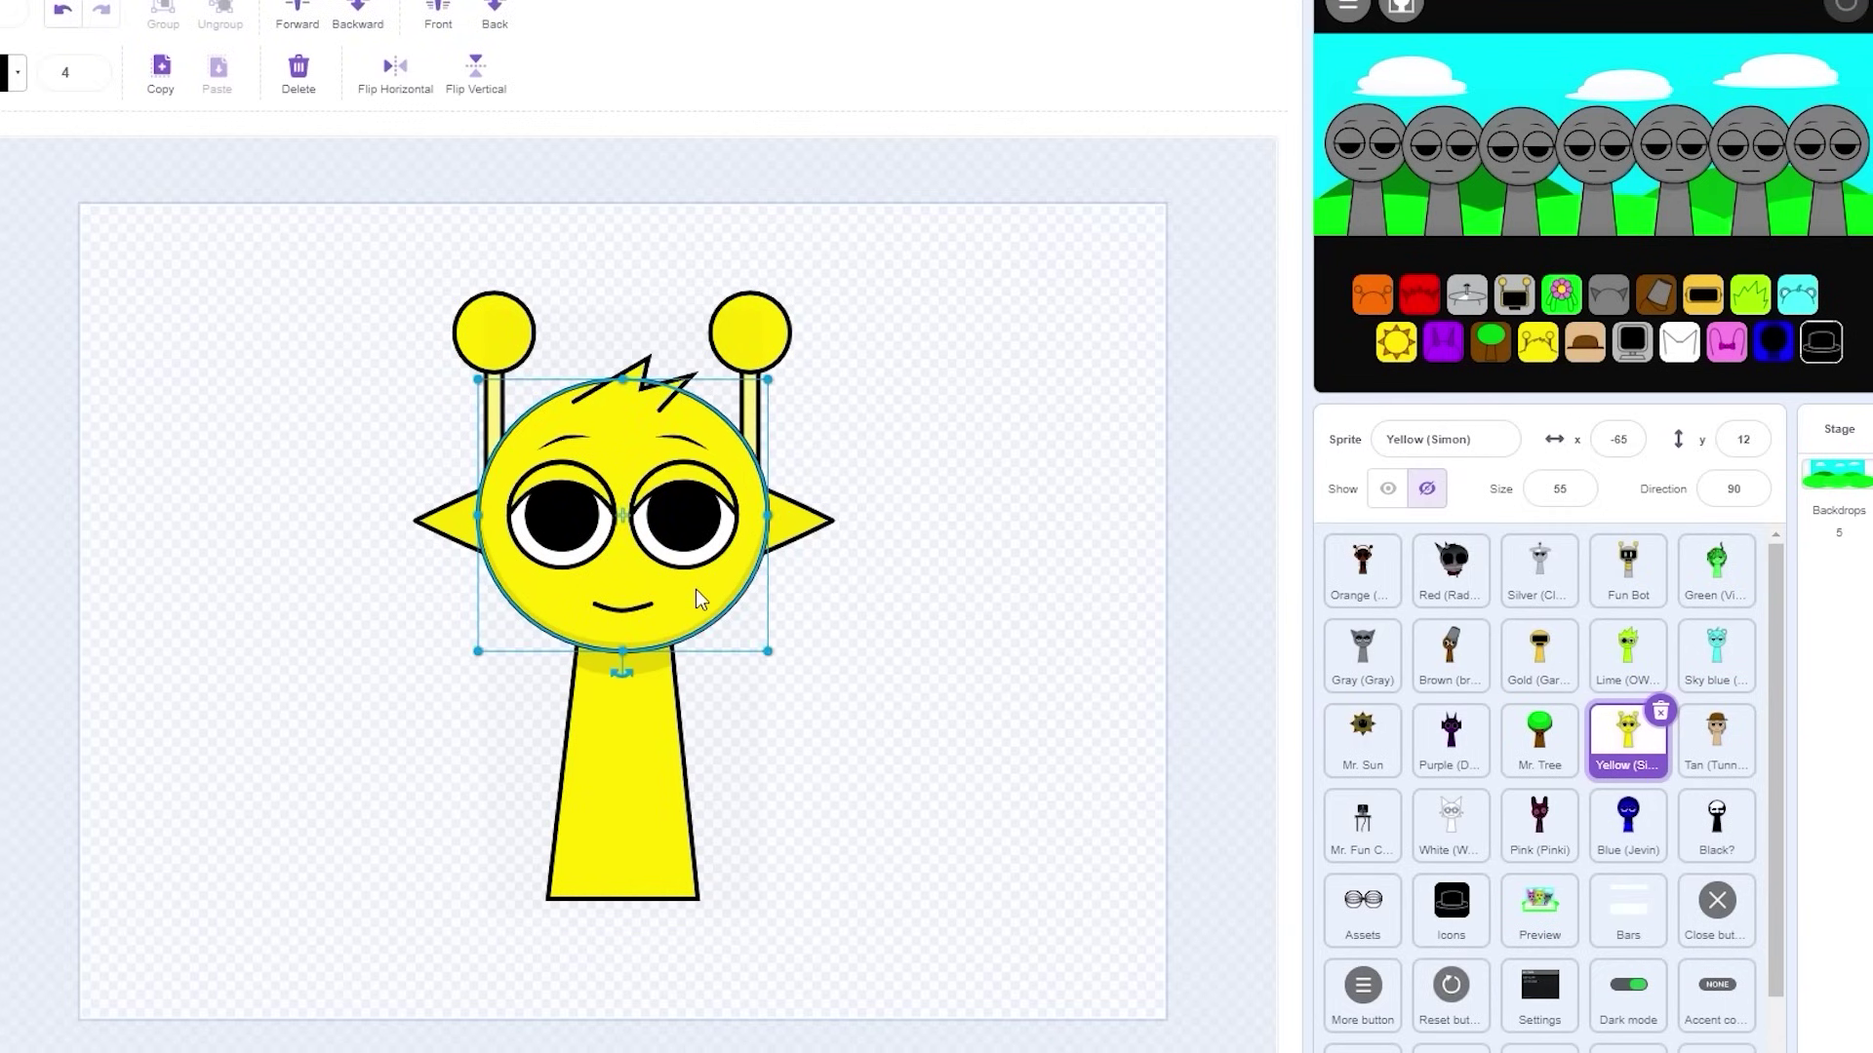
pyautogui.press('Delete')
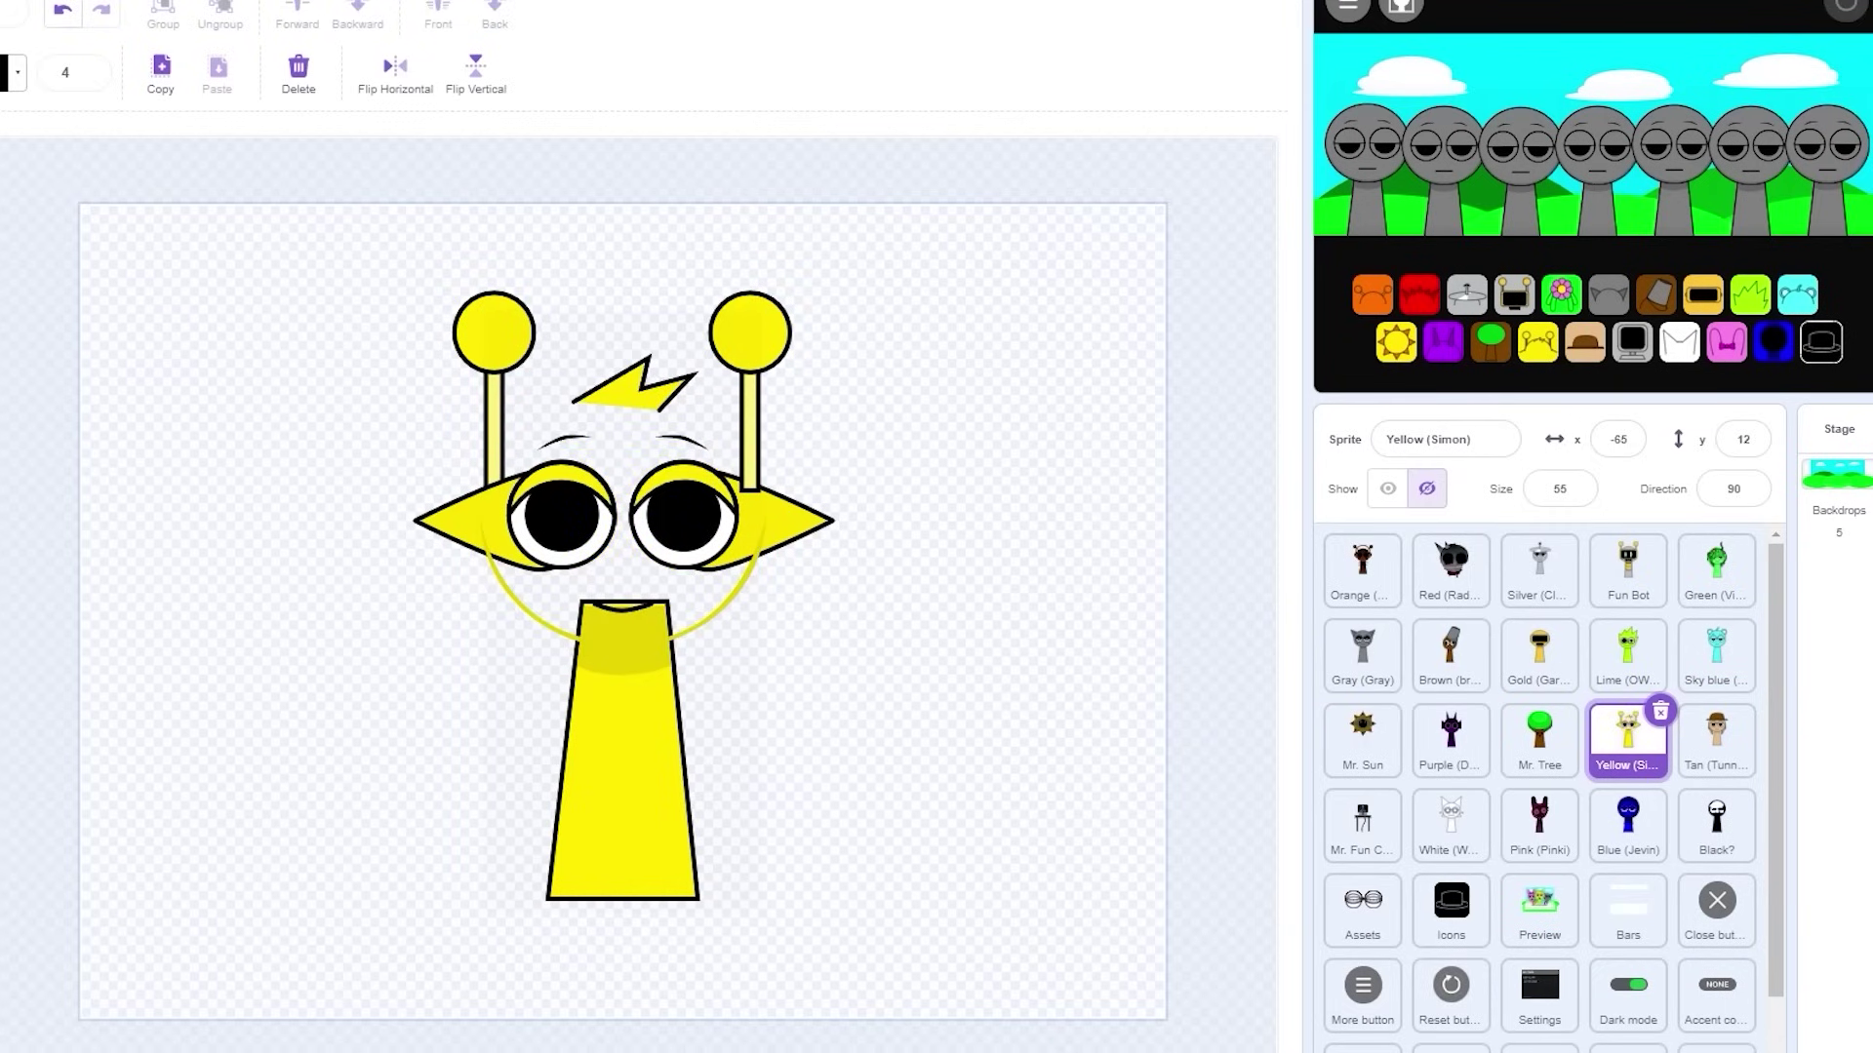
# - Draw a yellow square head with a black outline in place of the round one and send it backward behind the facial features
pyautogui.moveTo(483, 644)
pyautogui.mouseDown()
pyautogui.moveTo(745, 482)
pyautogui.moveTo(763, 387)
pyautogui.mouseUp()
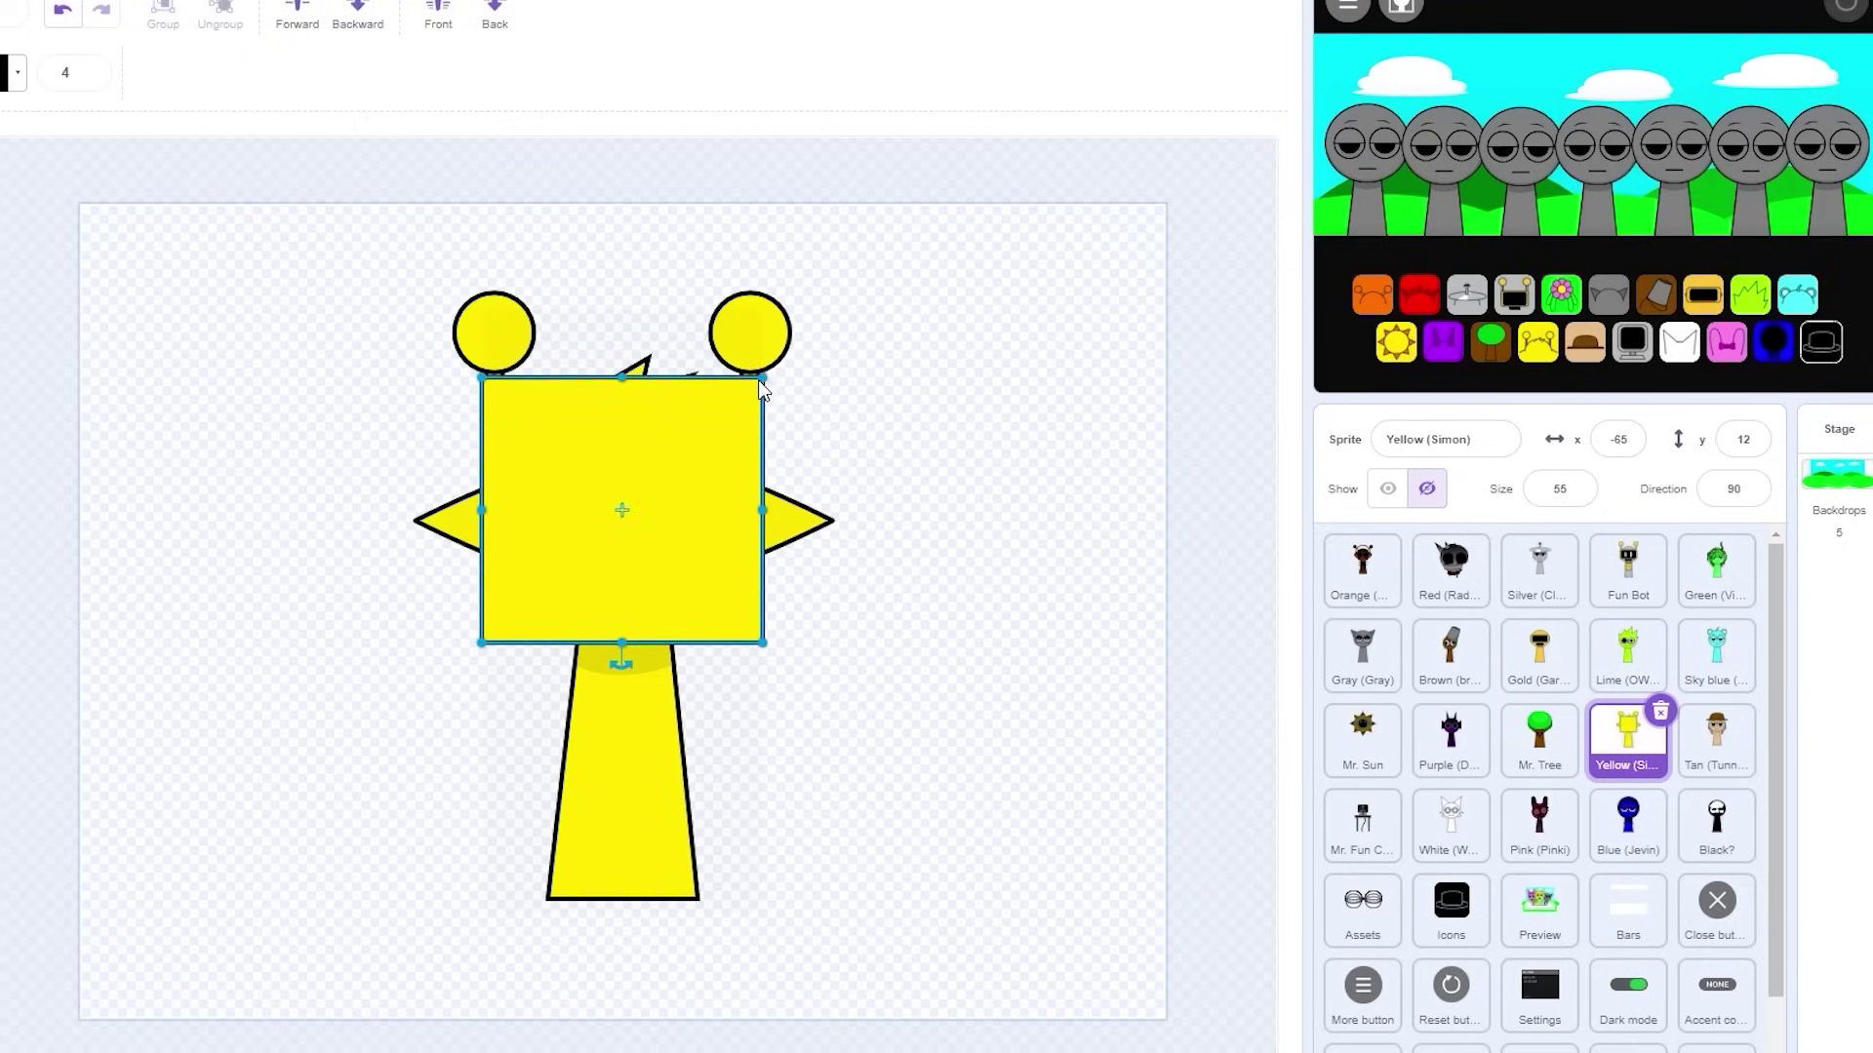
pyautogui.click(356, 12)
pyautogui.click(356, 12)
pyautogui.click(356, 12)
pyautogui.click(356, 11)
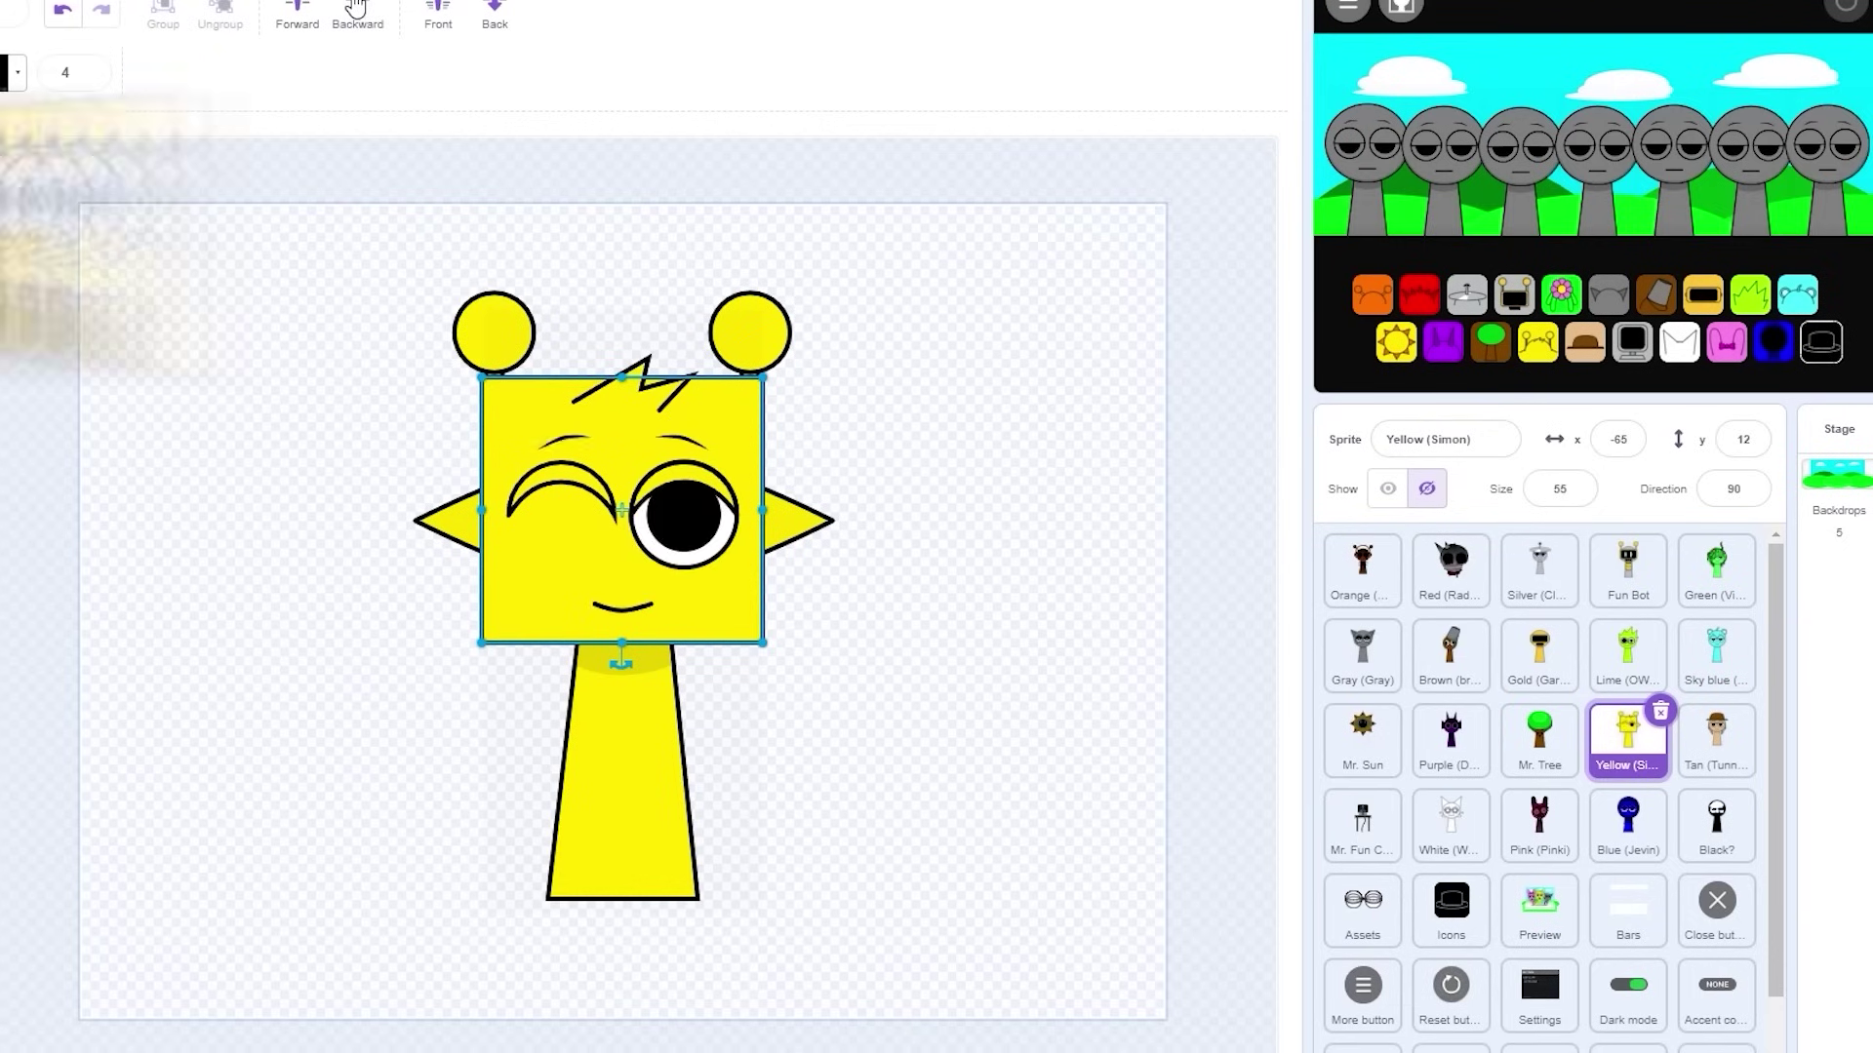
pyautogui.click(356, 12)
pyautogui.click(356, 11)
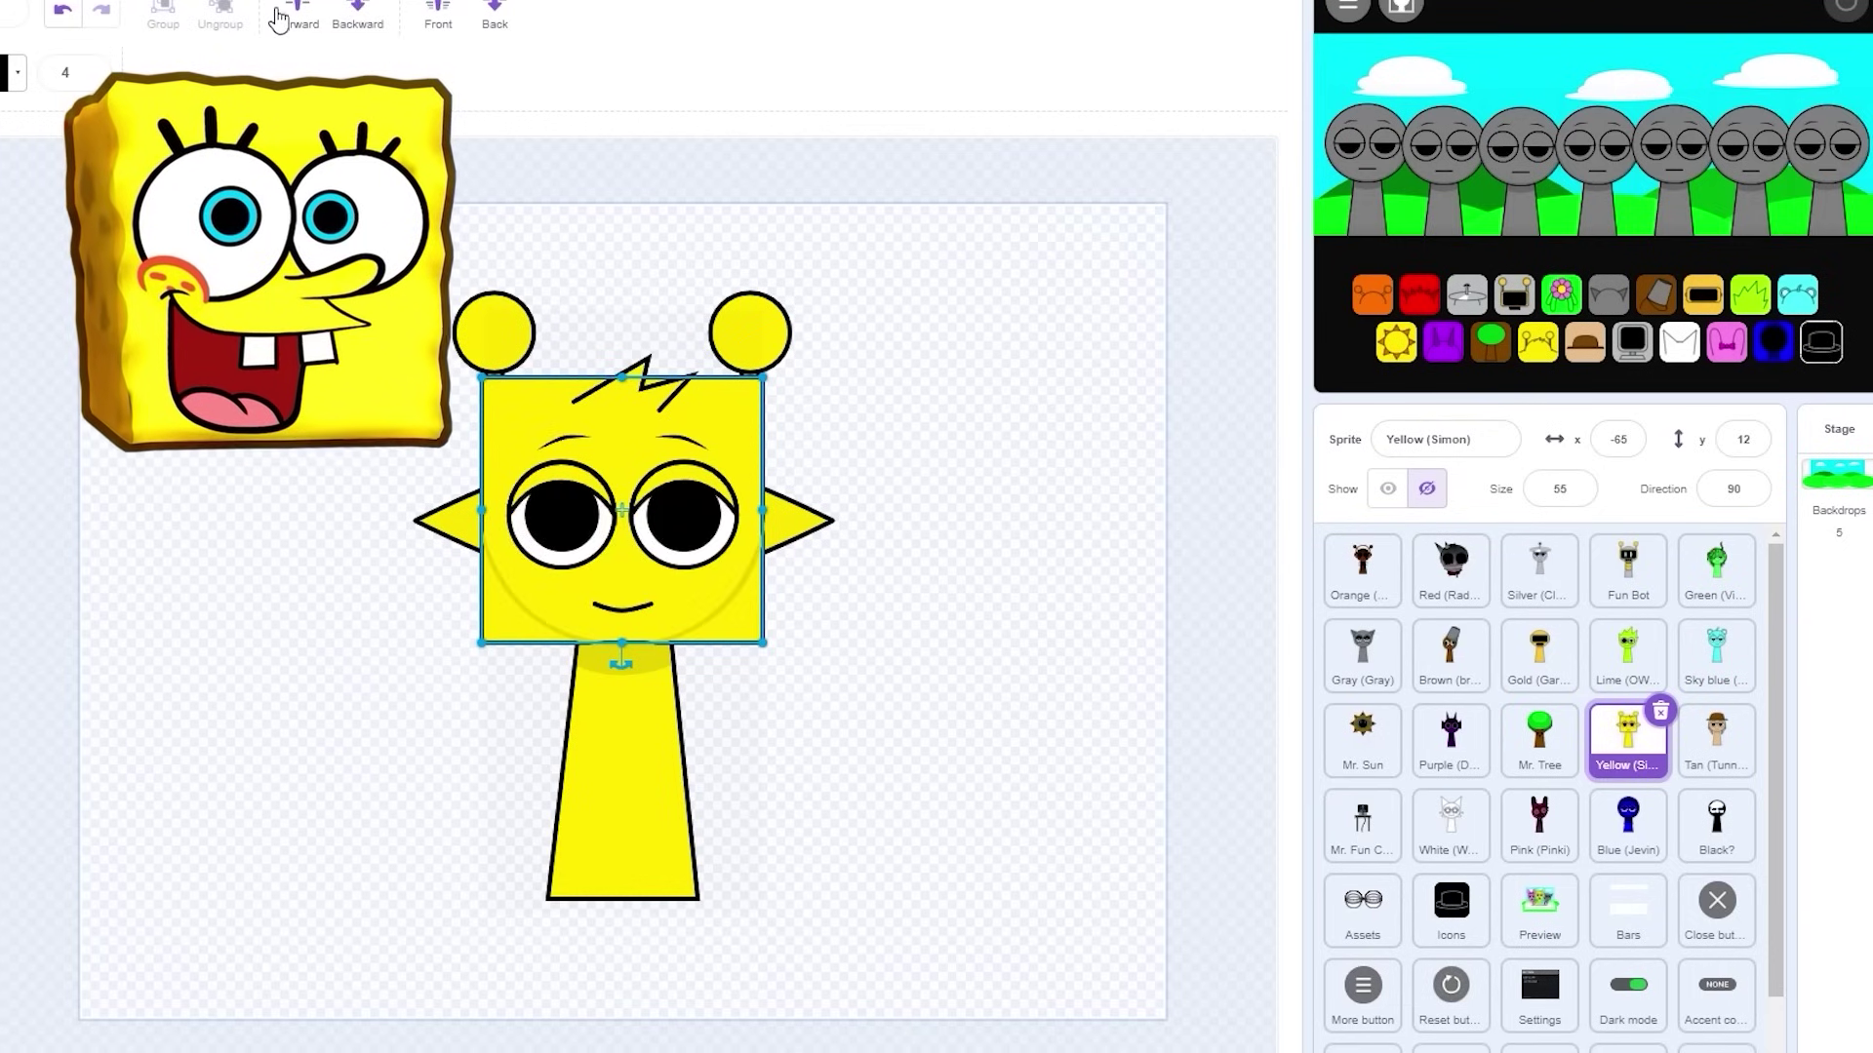
# - Delete the old chin shading, the eyelids and both antennae from the yellow character
pyautogui.click(628, 619)
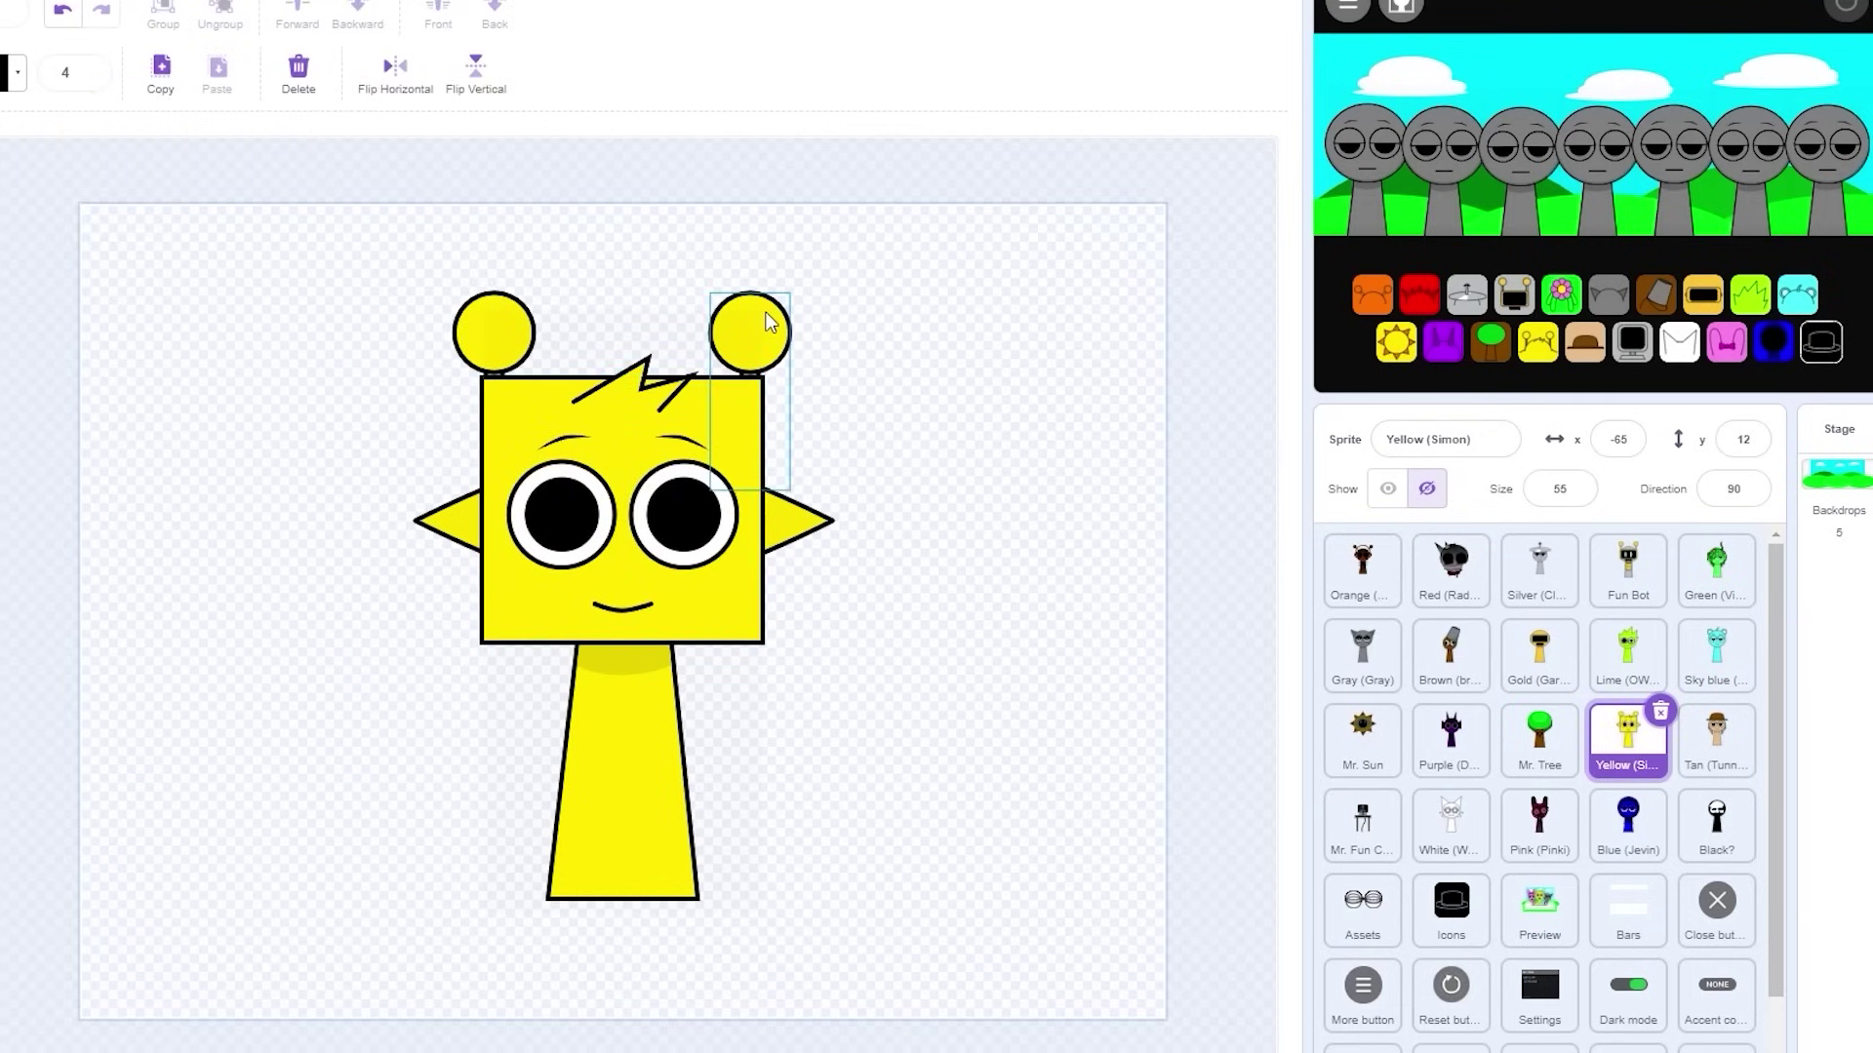
pyautogui.click(765, 314)
pyautogui.press('Delete')
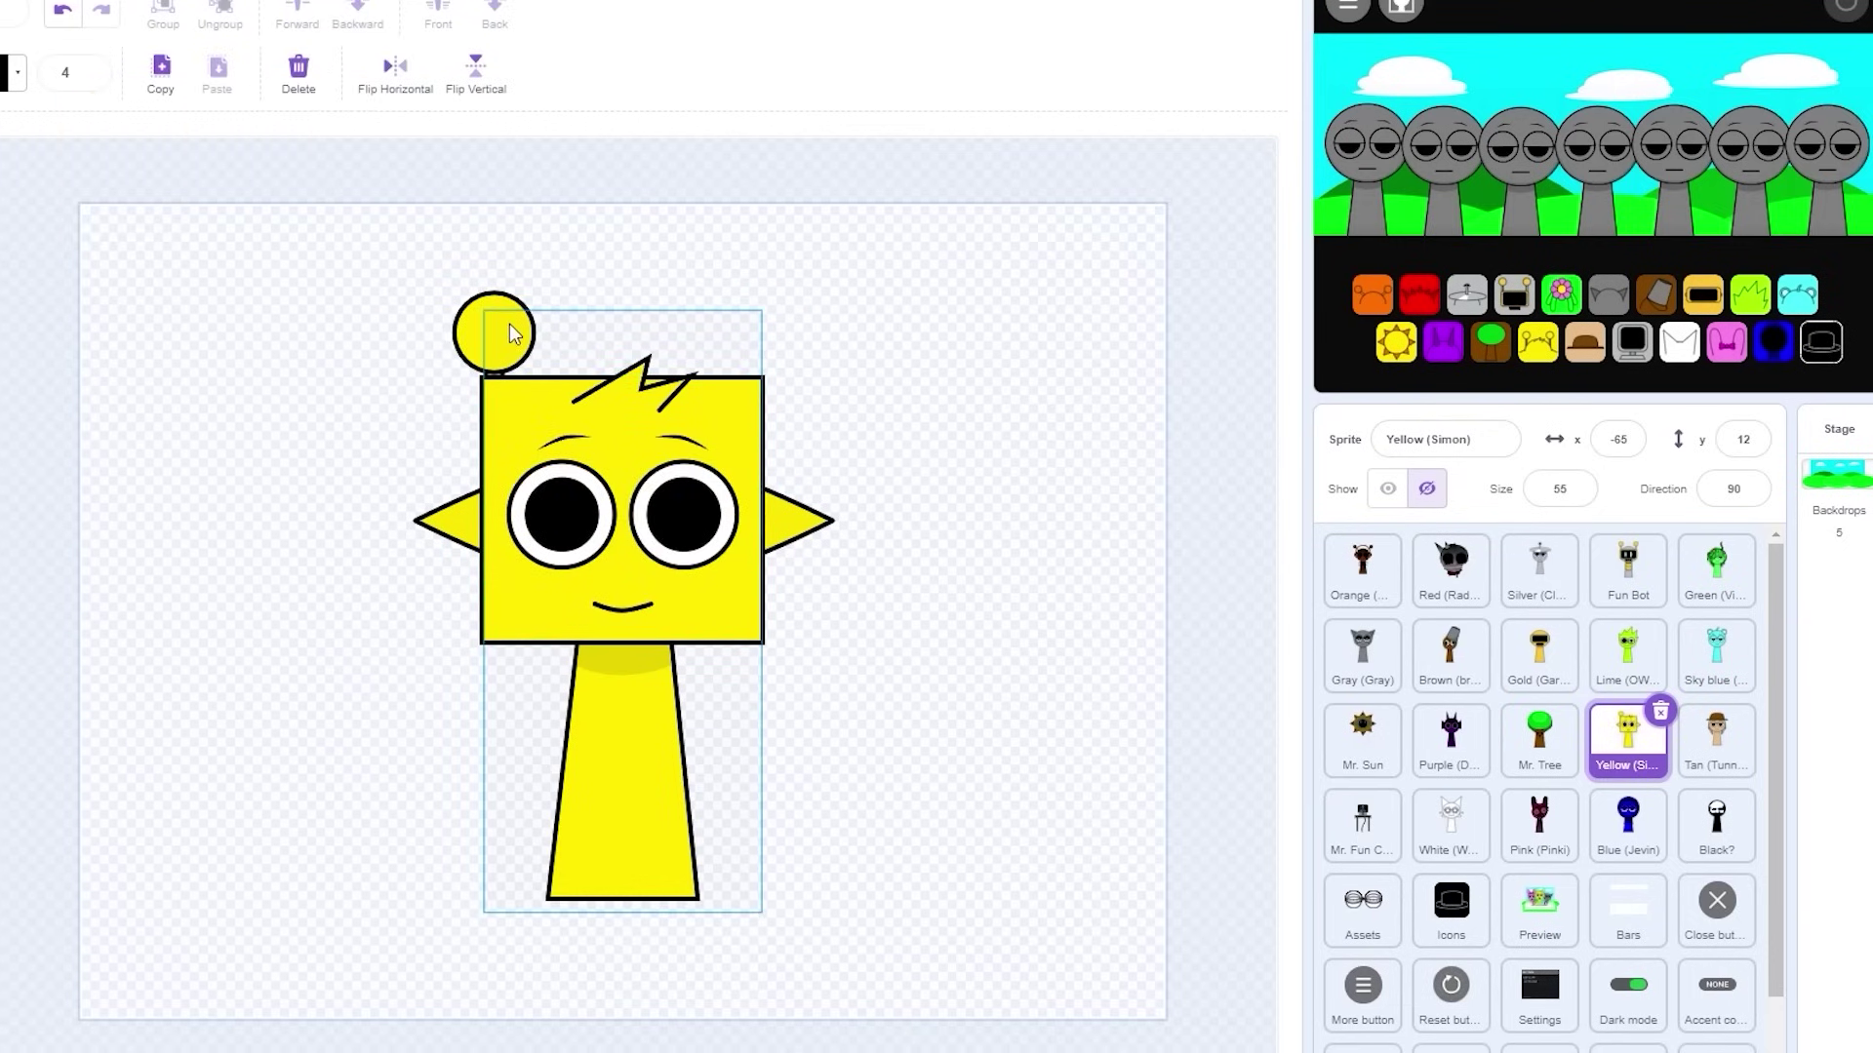
pyautogui.click(508, 327)
pyautogui.click(479, 333)
pyautogui.press('Delete')
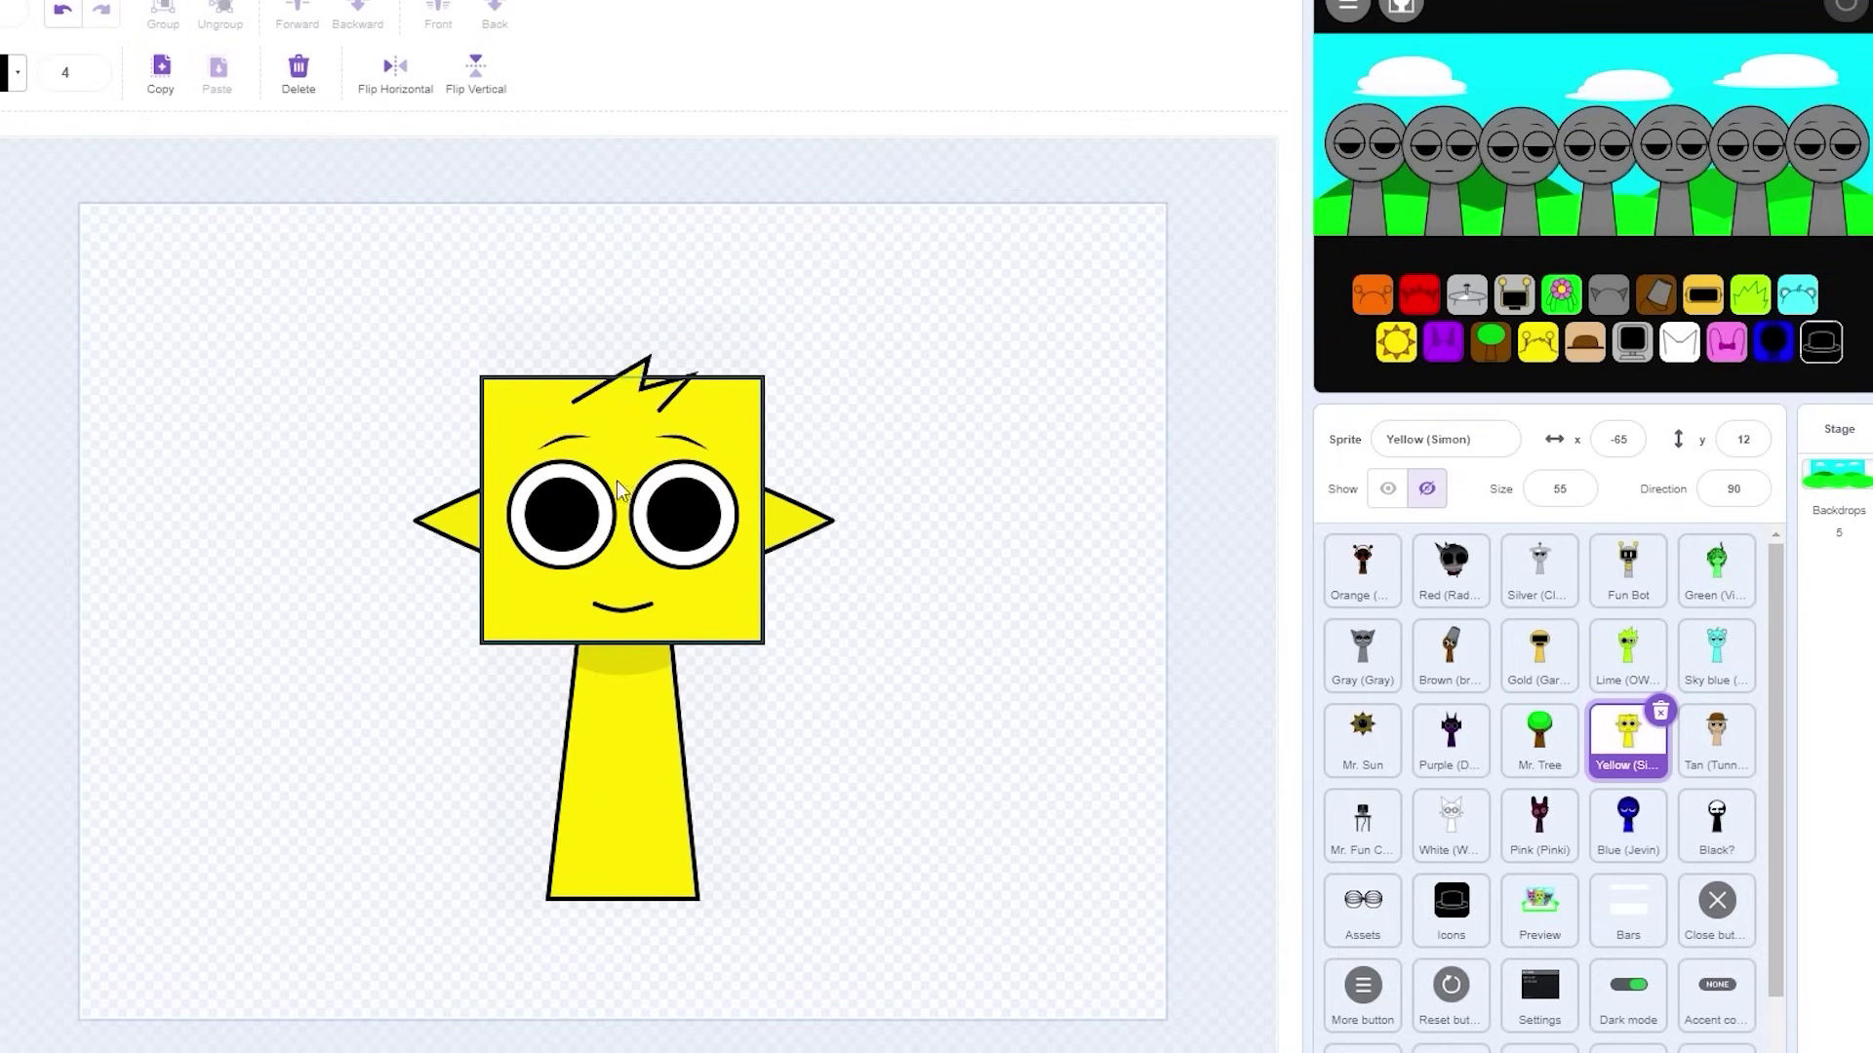
# - Delete the hair tuft and both eyebrows from the square head
pyautogui.click(616, 390)
pyautogui.press('Delete')
pyautogui.click(566, 441)
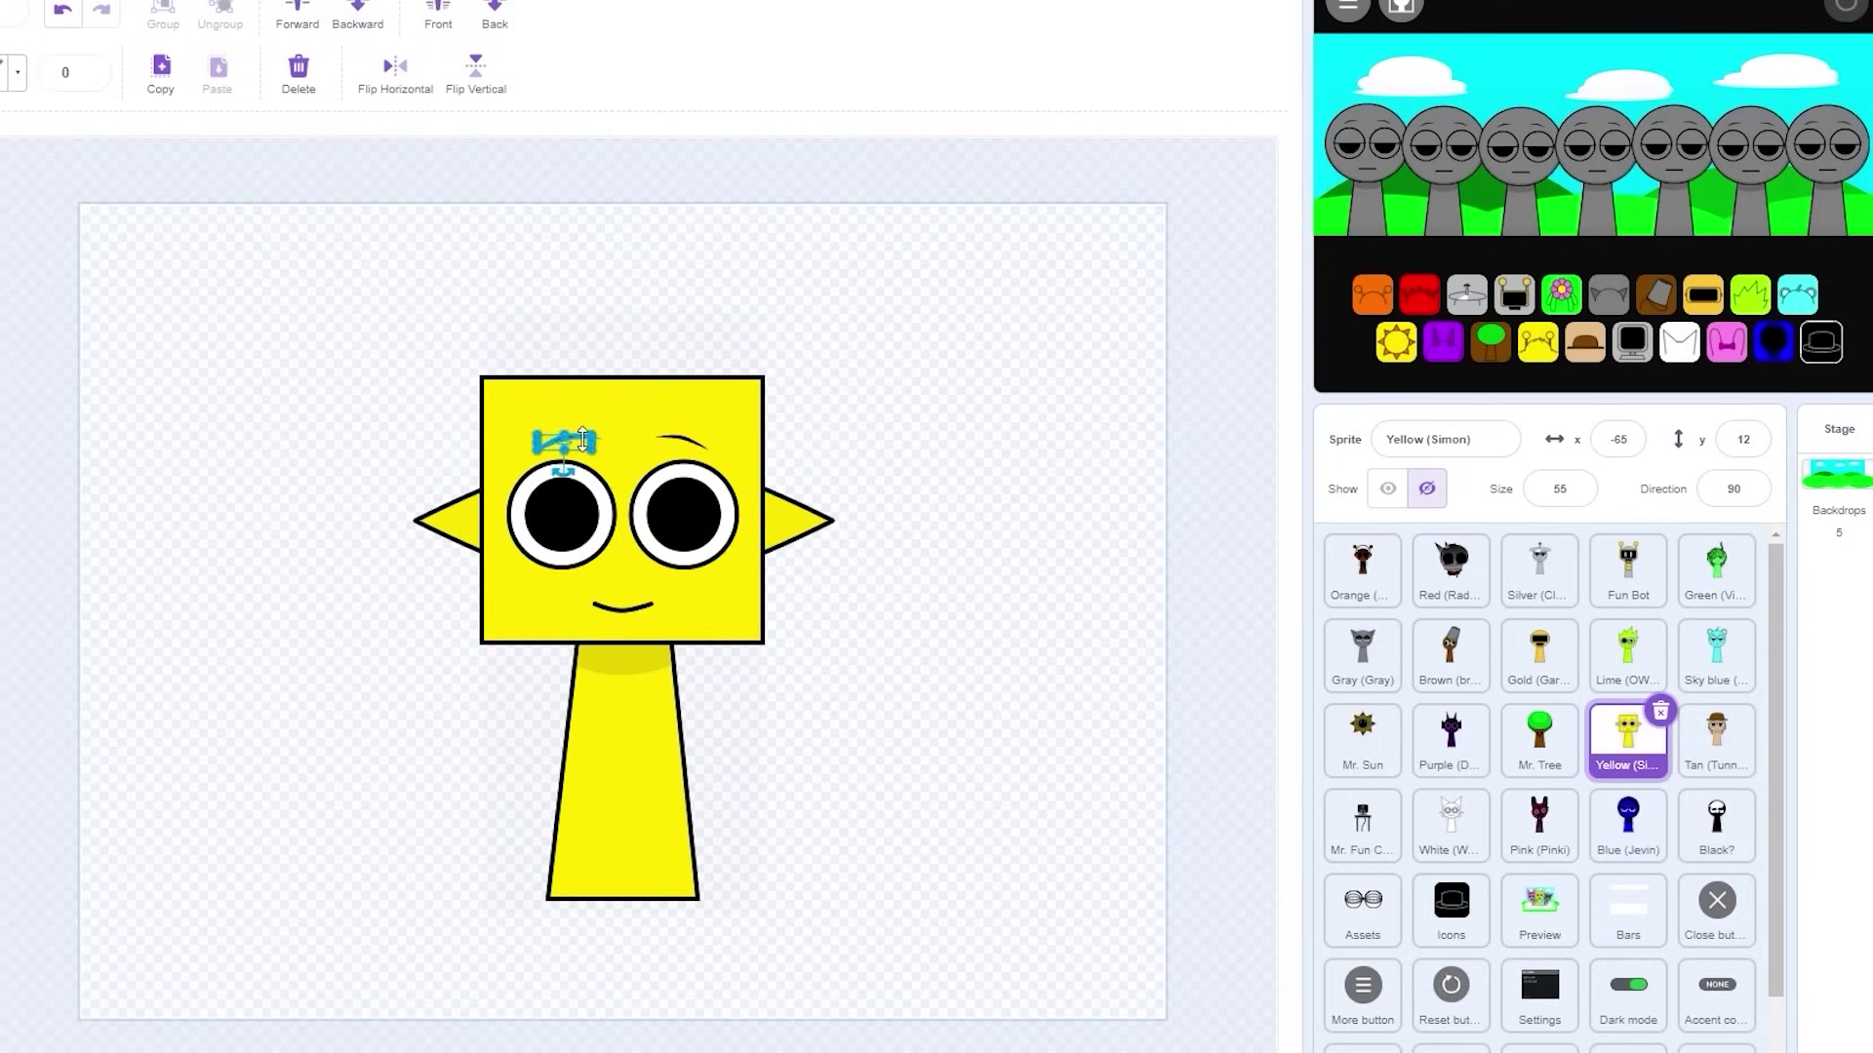
pyautogui.press('Delete')
pyautogui.click(688, 443)
pyautogui.press('Delete')
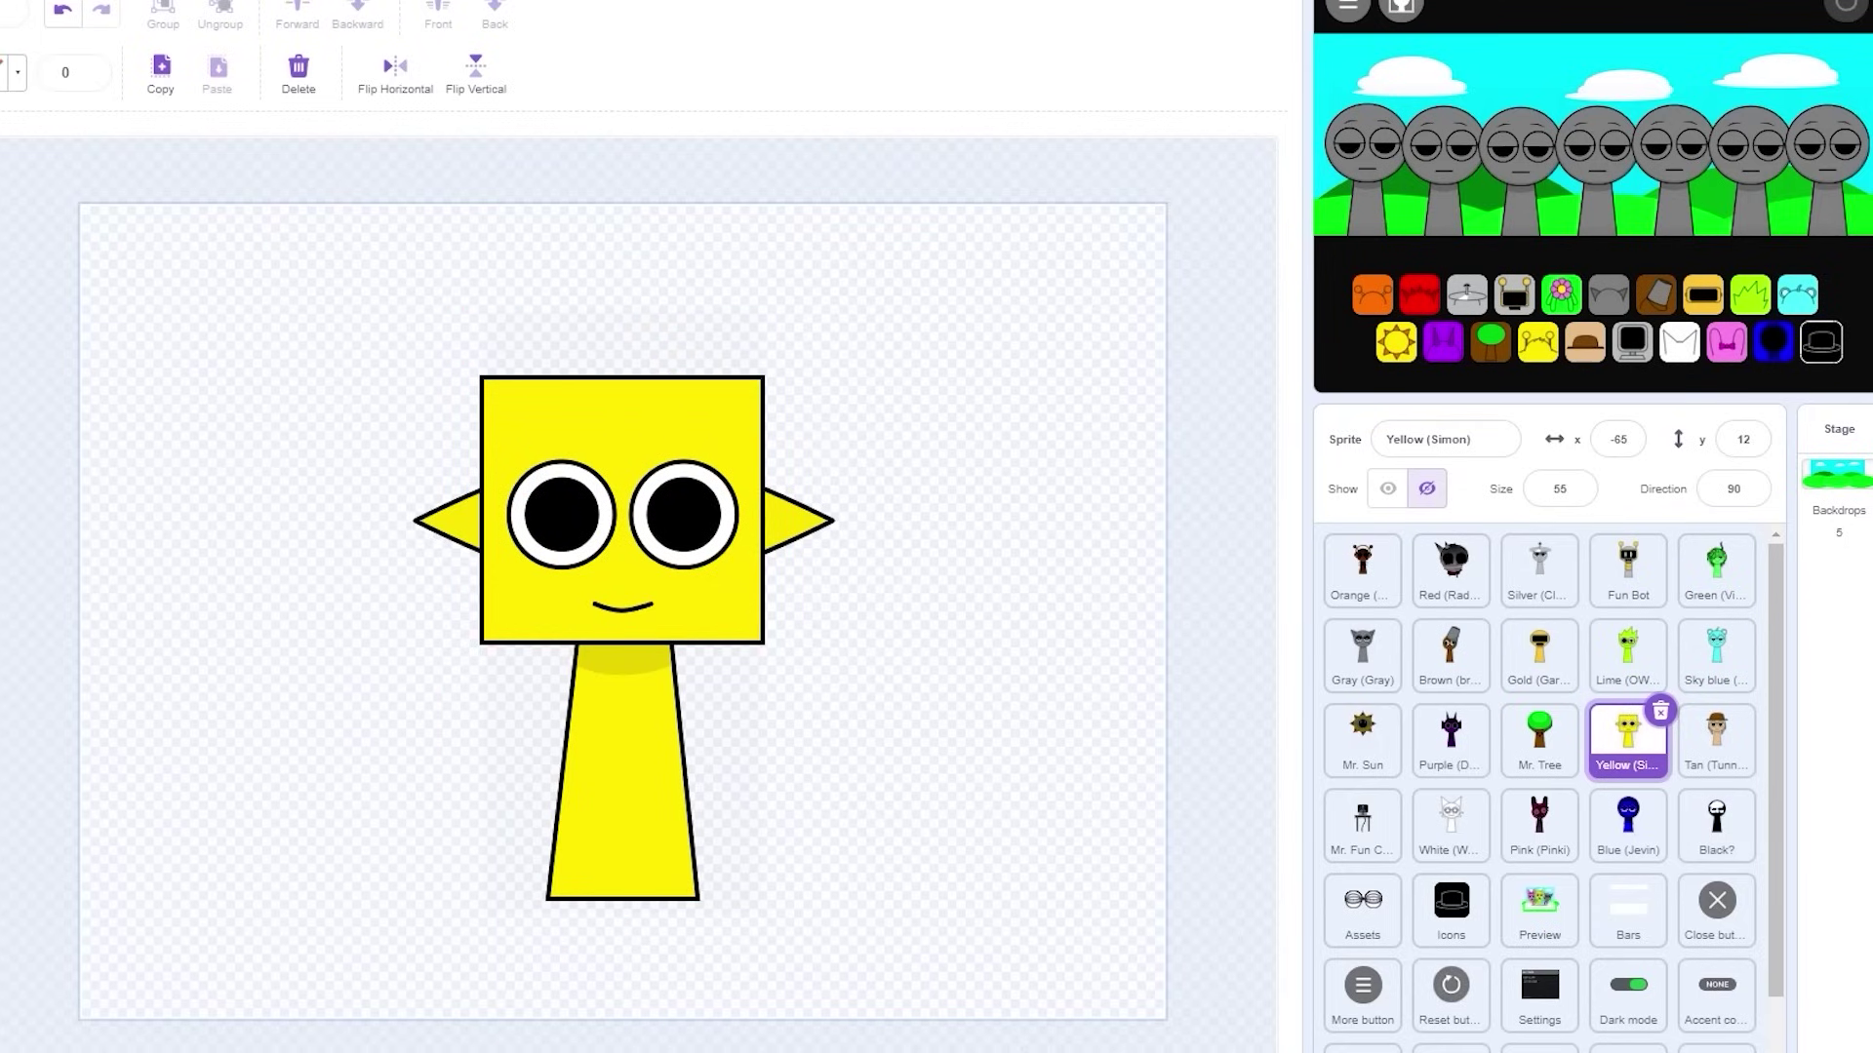
# - Add thin eyelash lines above both eyes and reshape the mouth into a wider curved smile
pyautogui.press('l')
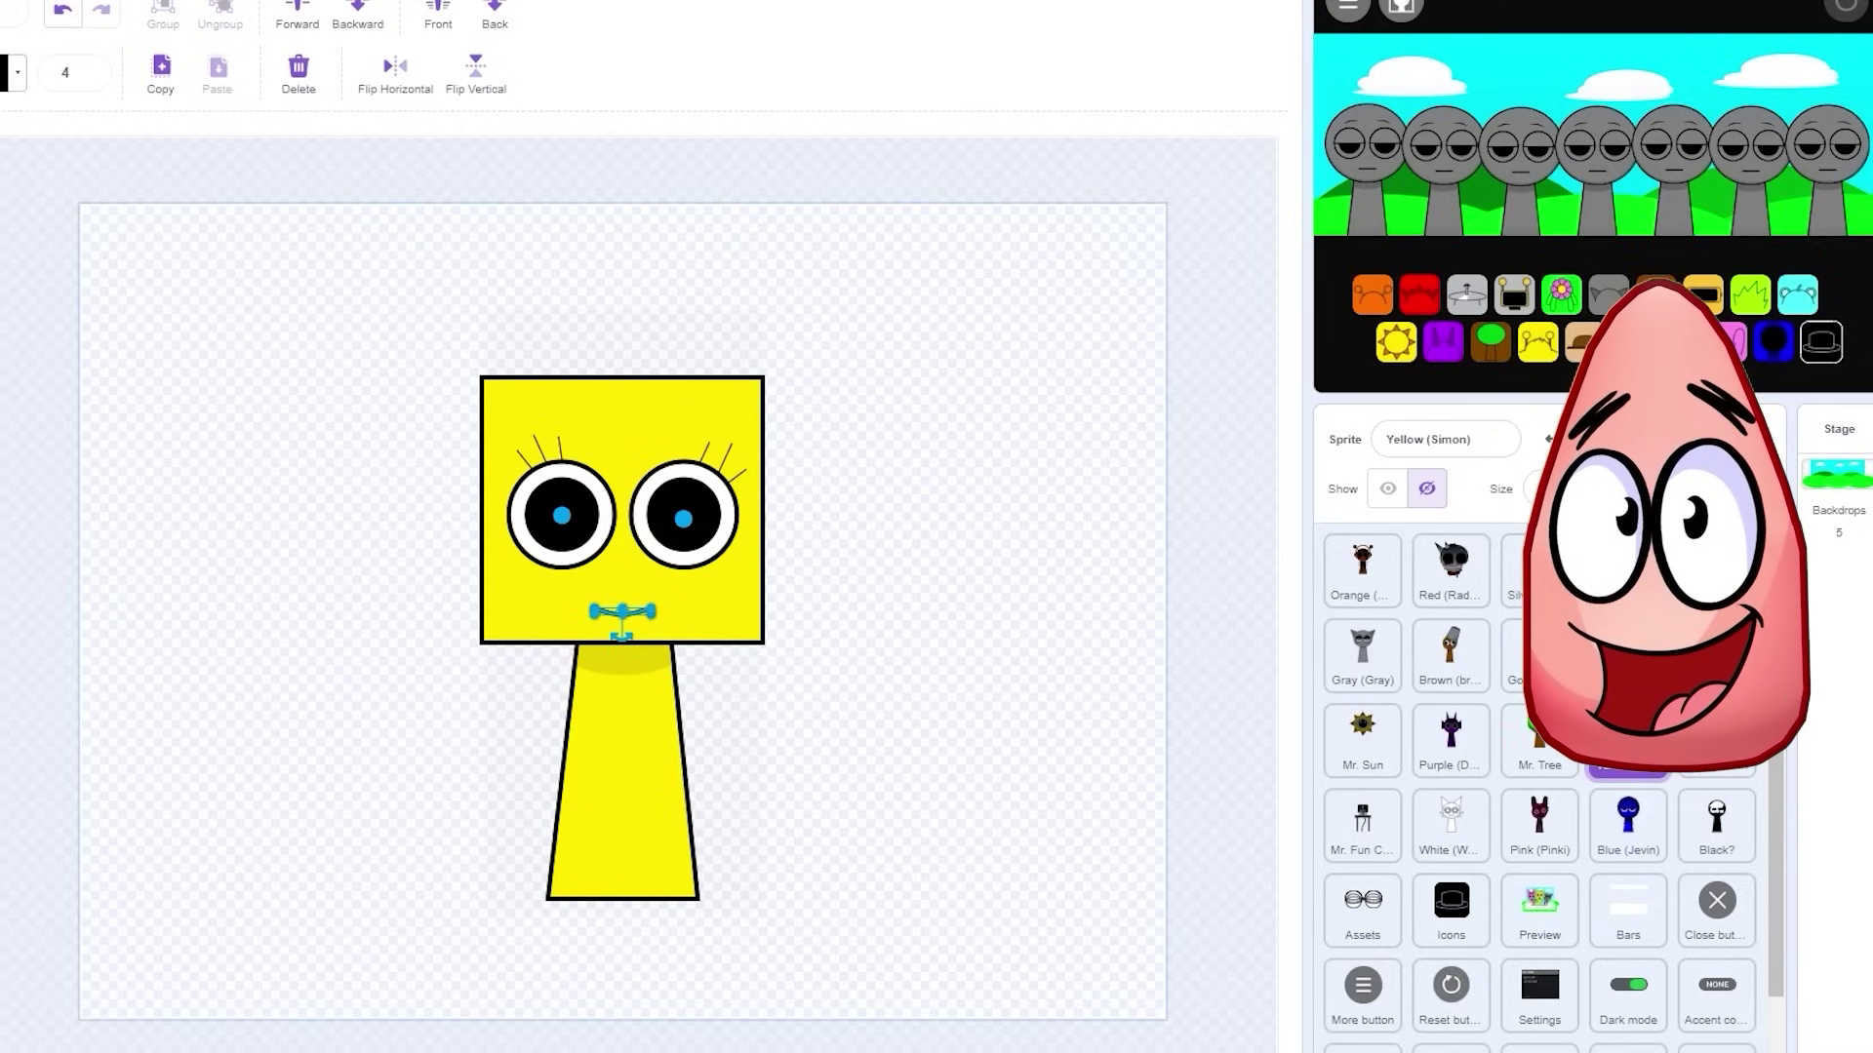
pyautogui.doubleClick(605, 619)
pyautogui.moveTo(586, 605); pyautogui.dragTo(684, 590)
pyautogui.click(618, 615)
pyautogui.click(160, 74)
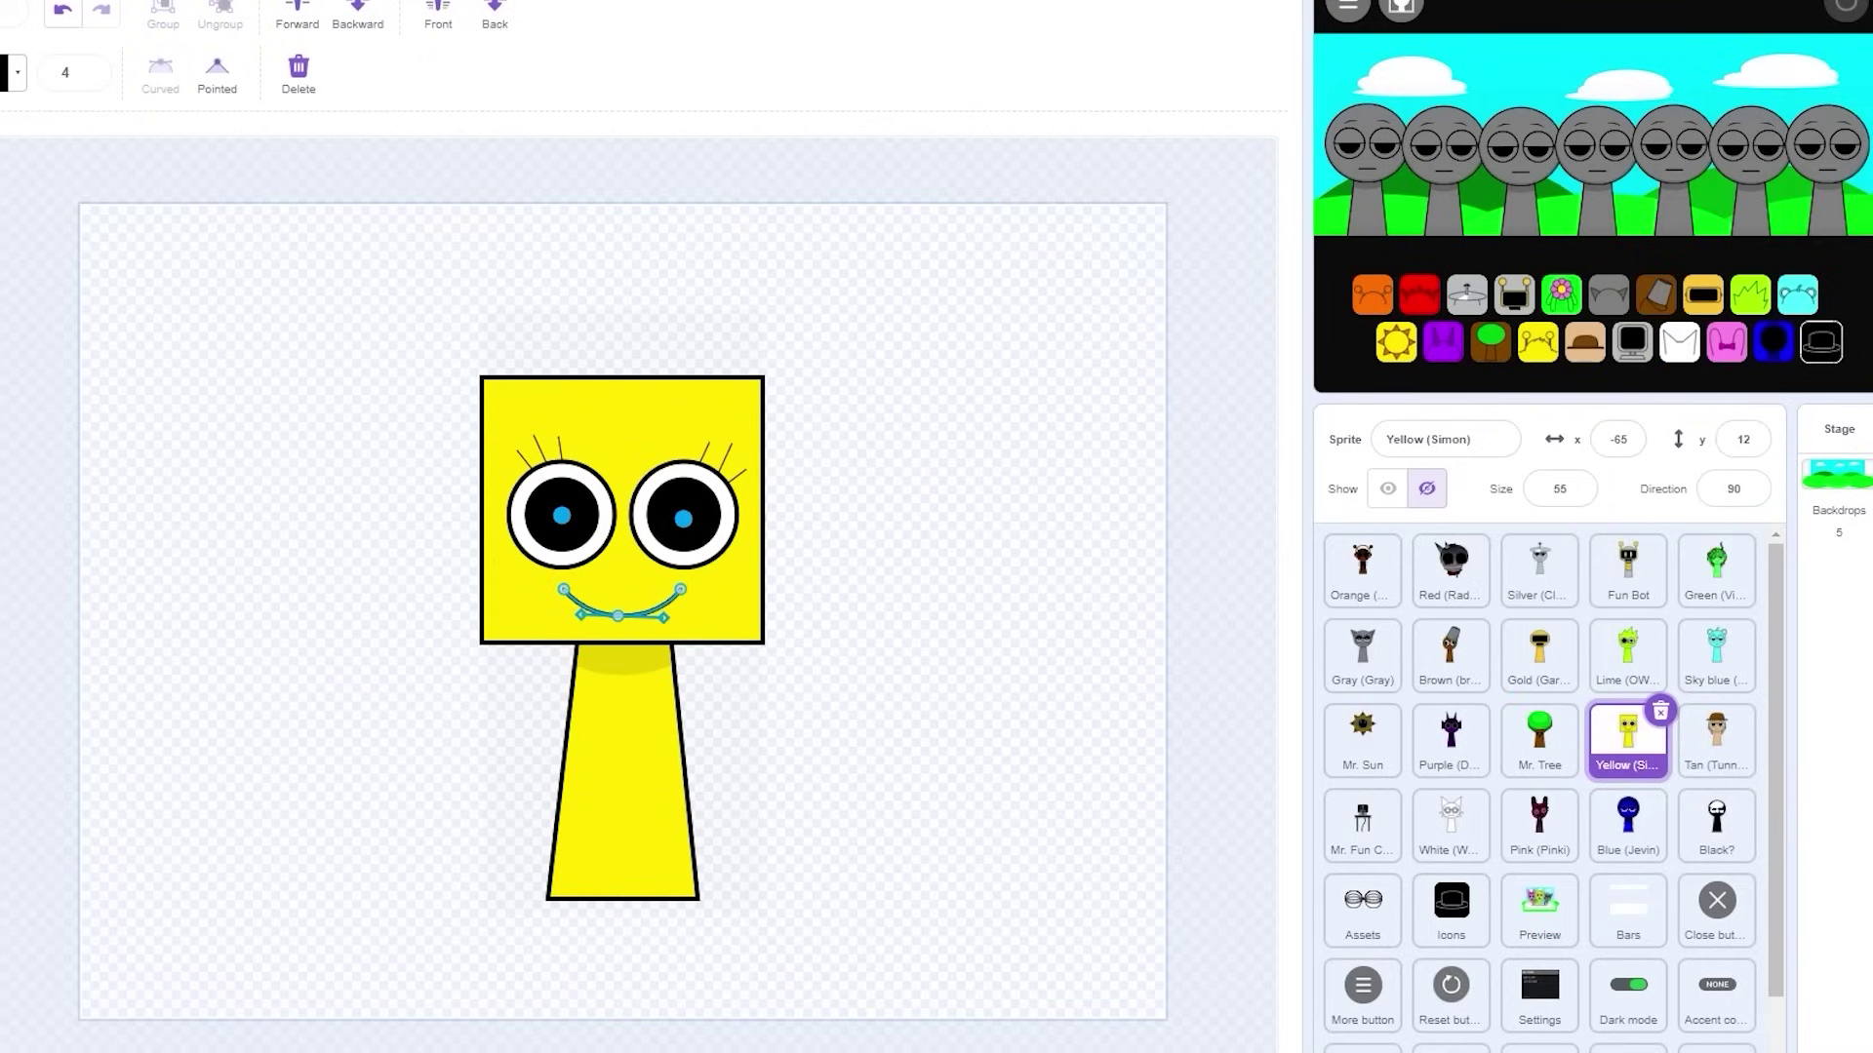
pyautogui.press('Escape')
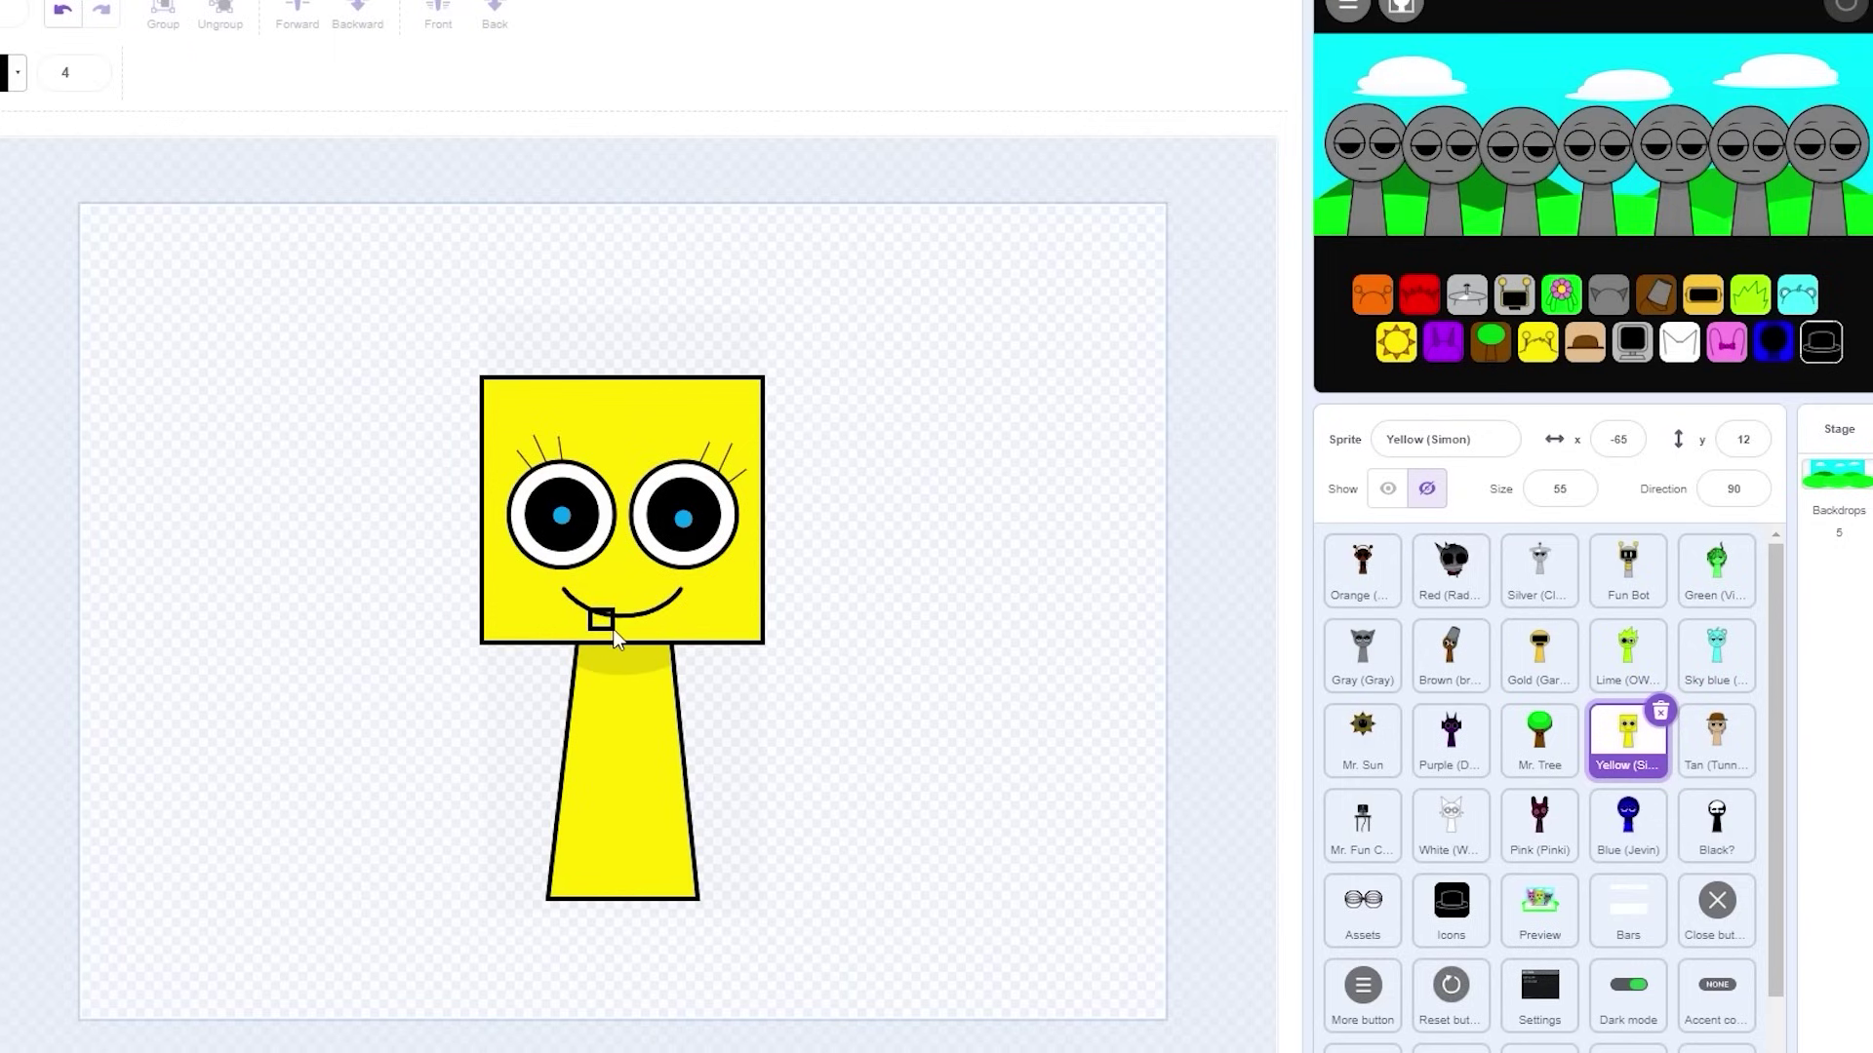
# - Add a small white square tooth with a black outline under the smile and place a copy of it beside the first
pyautogui.moveTo(614, 635); pyautogui.dragTo(615, 637)
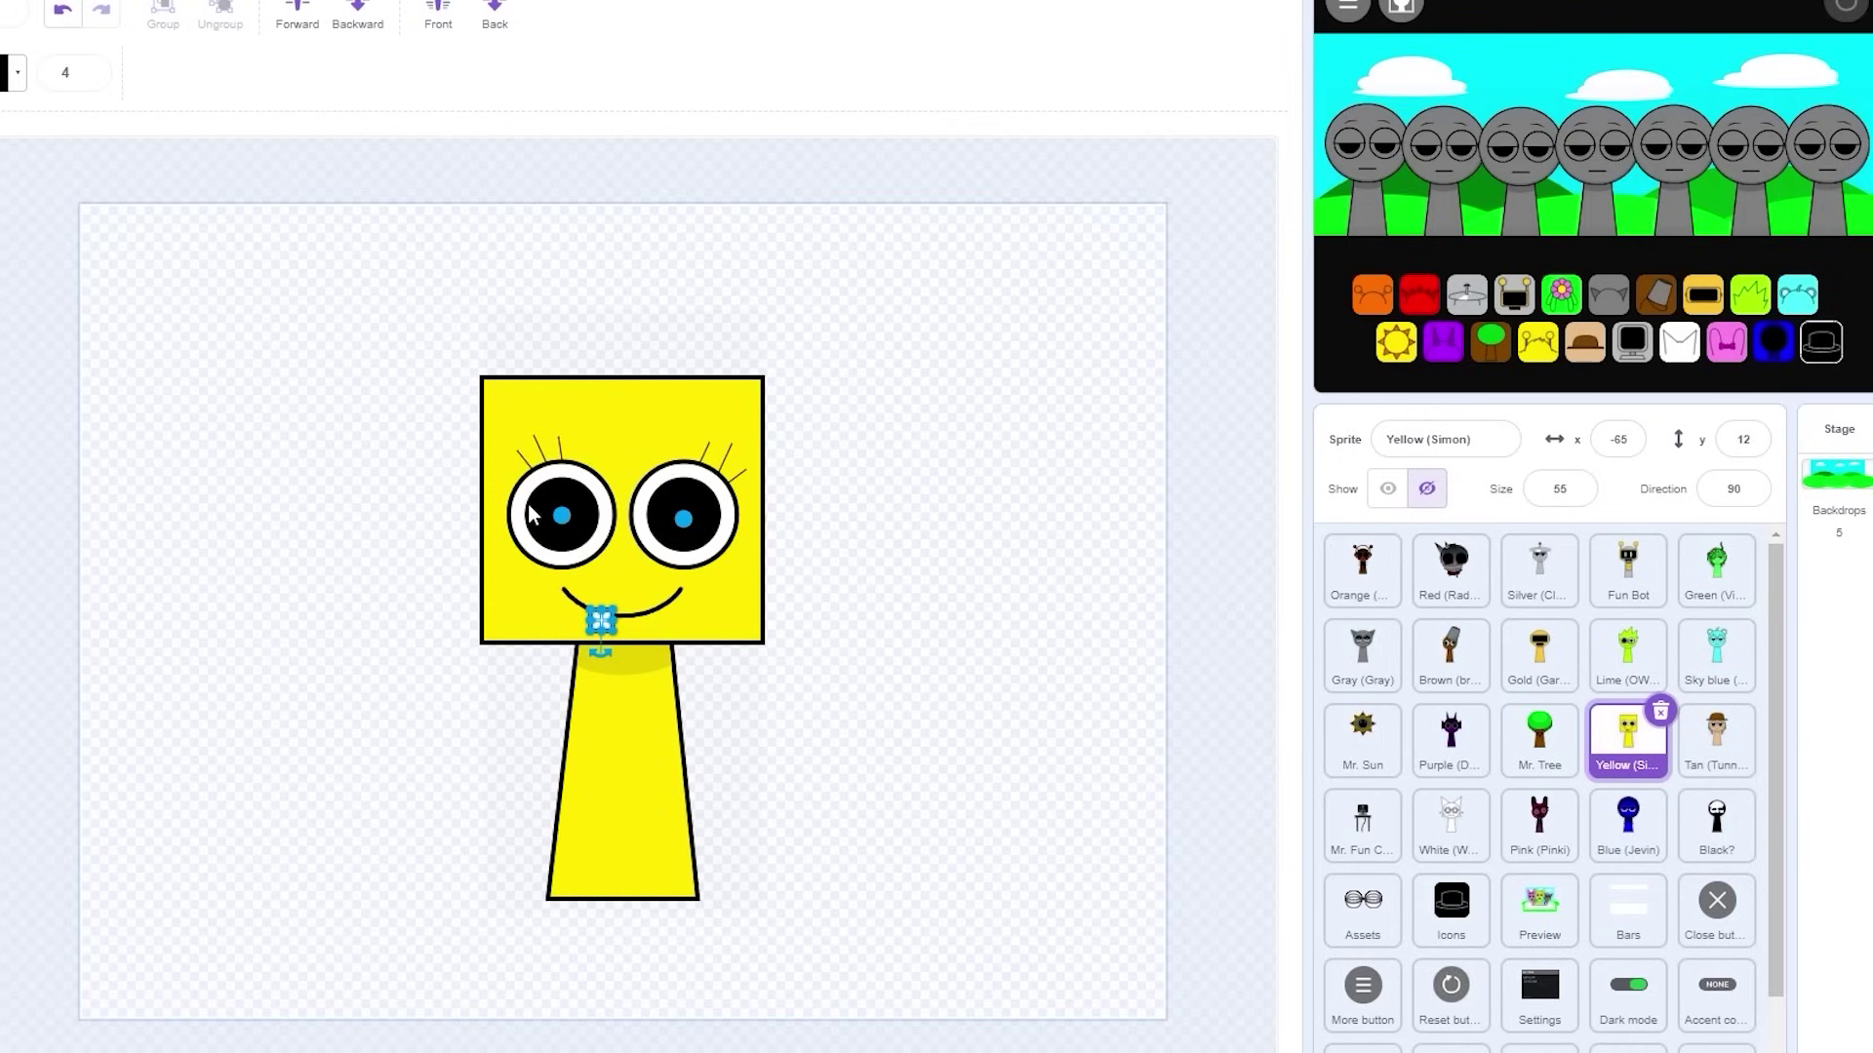
pyautogui.click(660, 634)
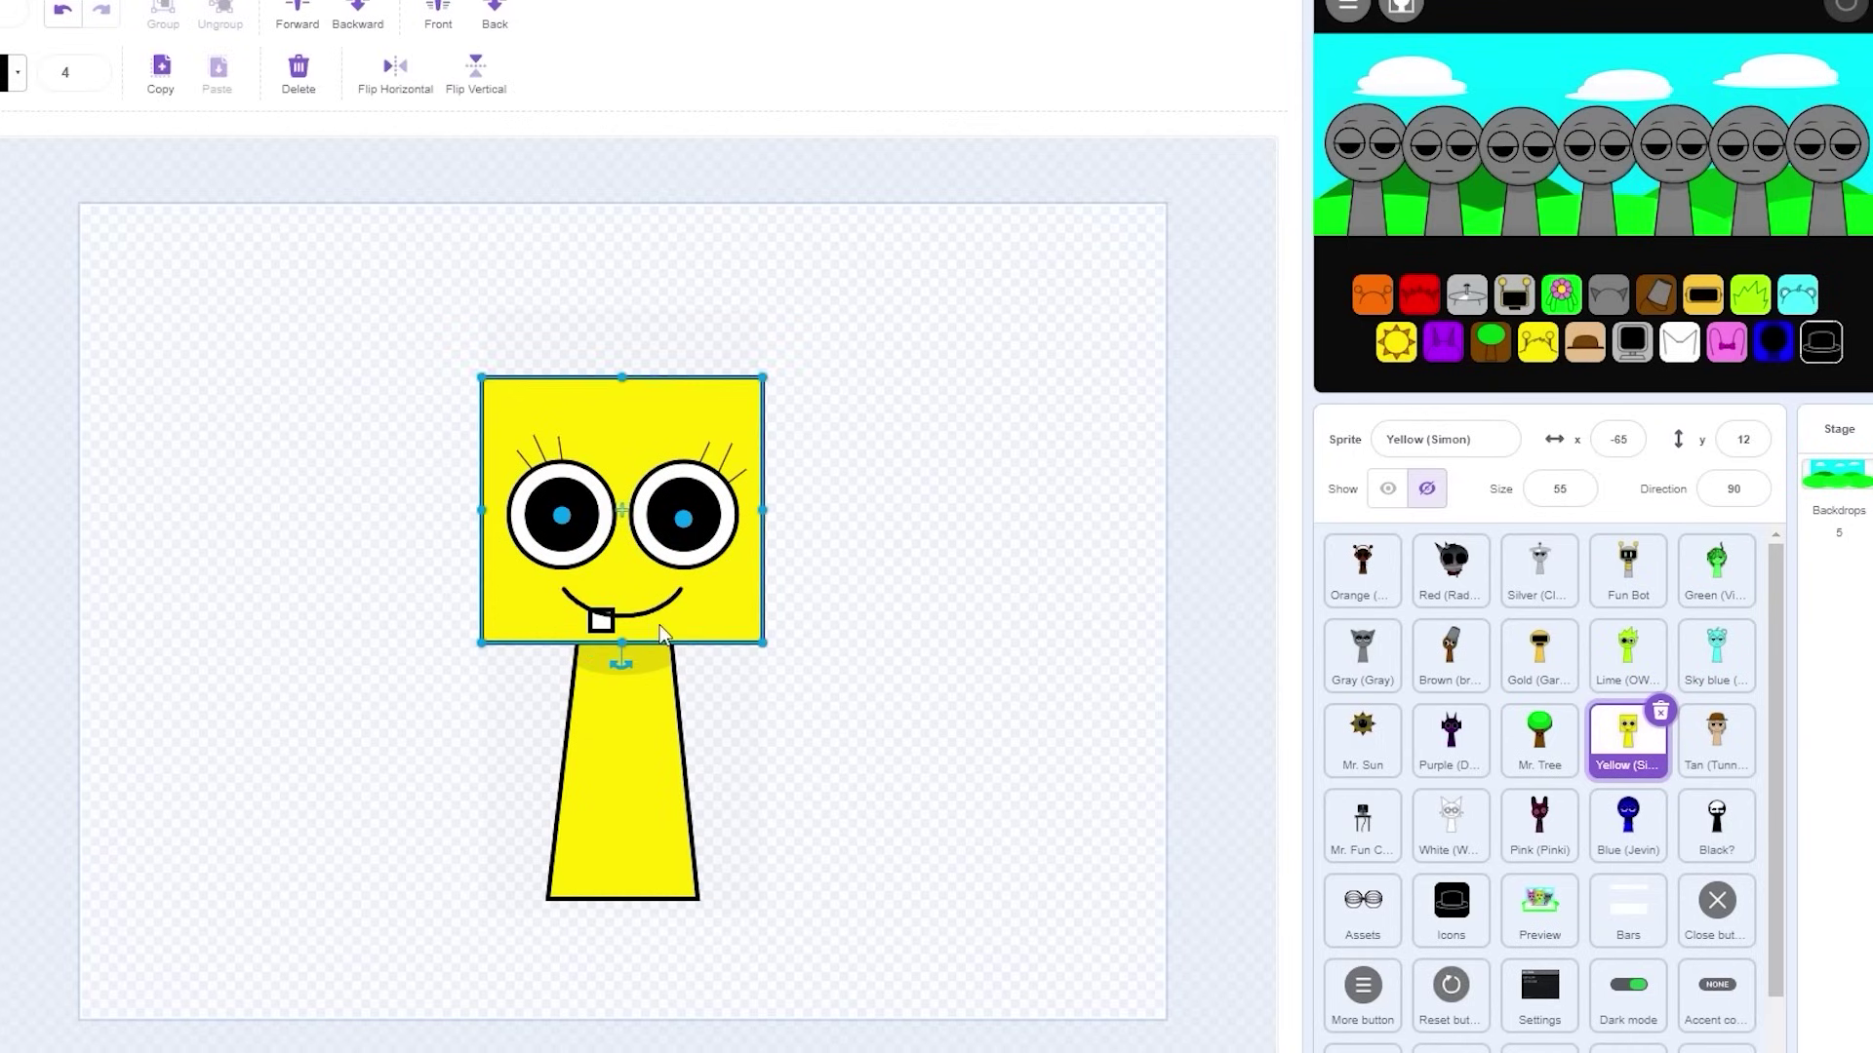
pyautogui.moveTo(601, 625); pyautogui.dragTo(637, 625)
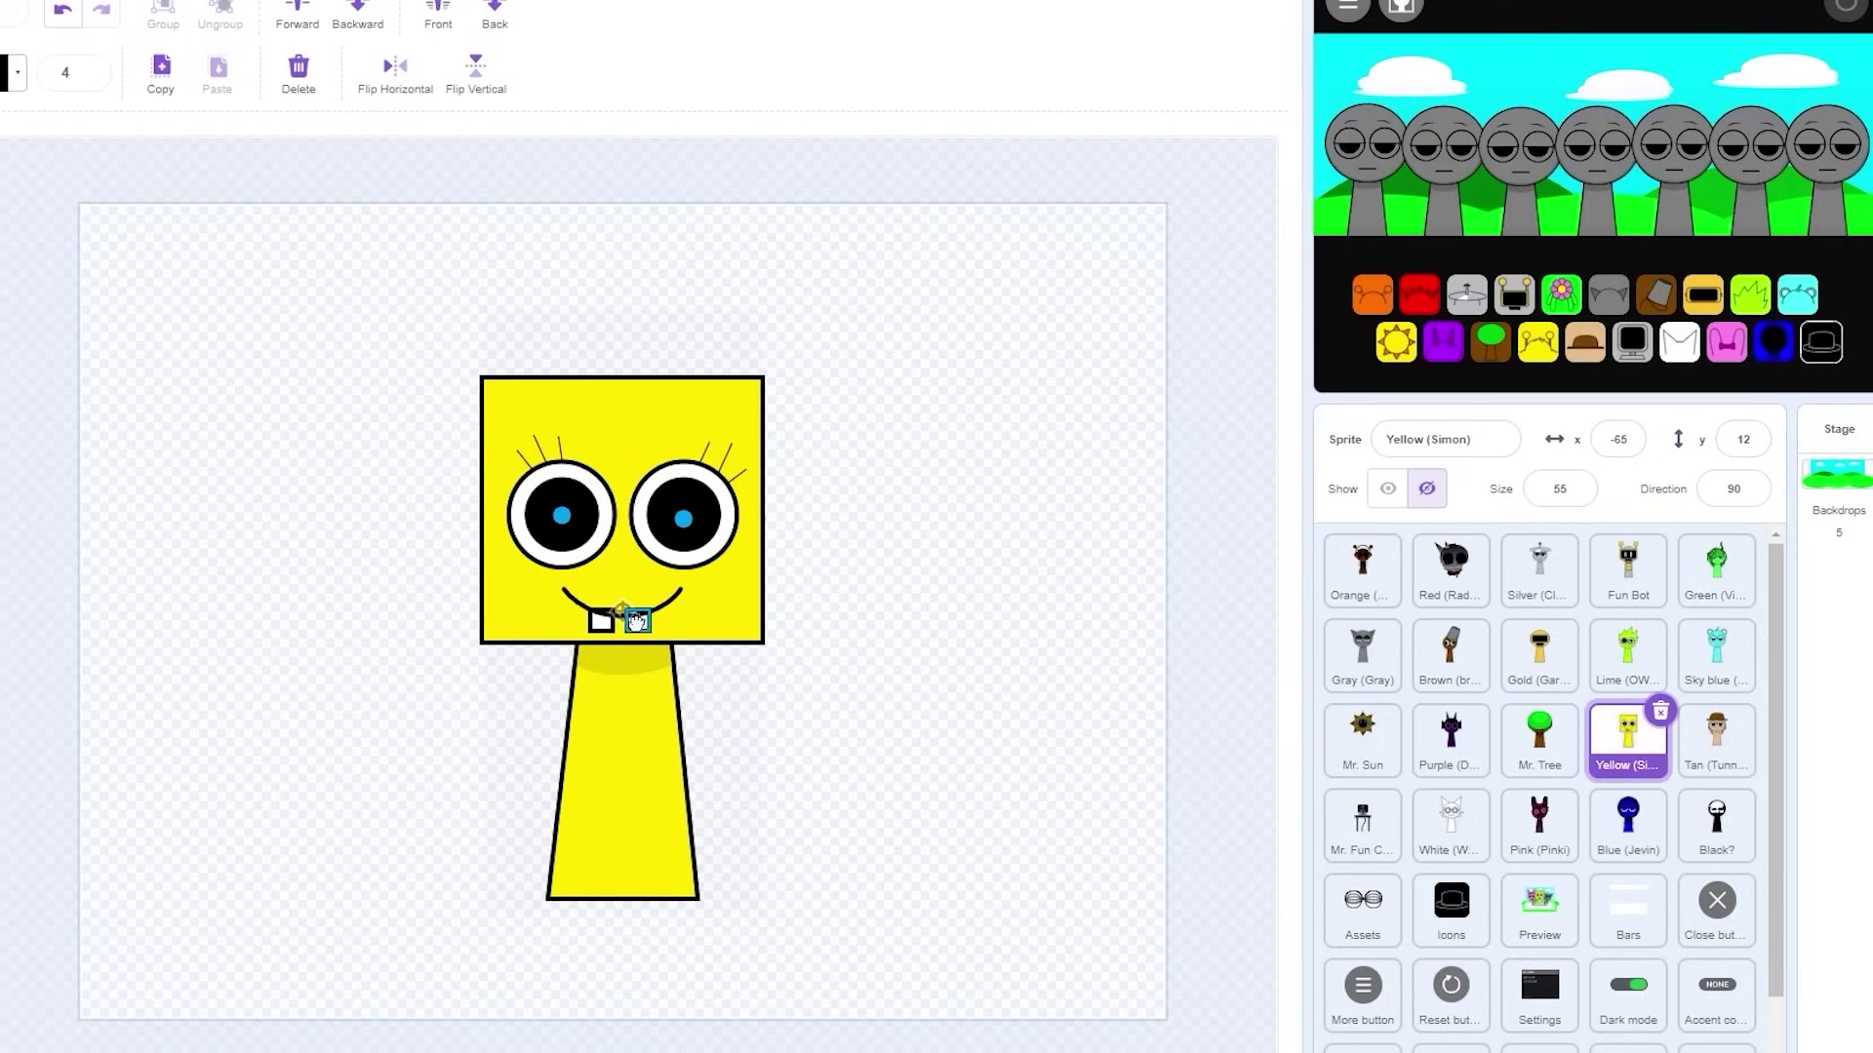
pyautogui.click(694, 636)
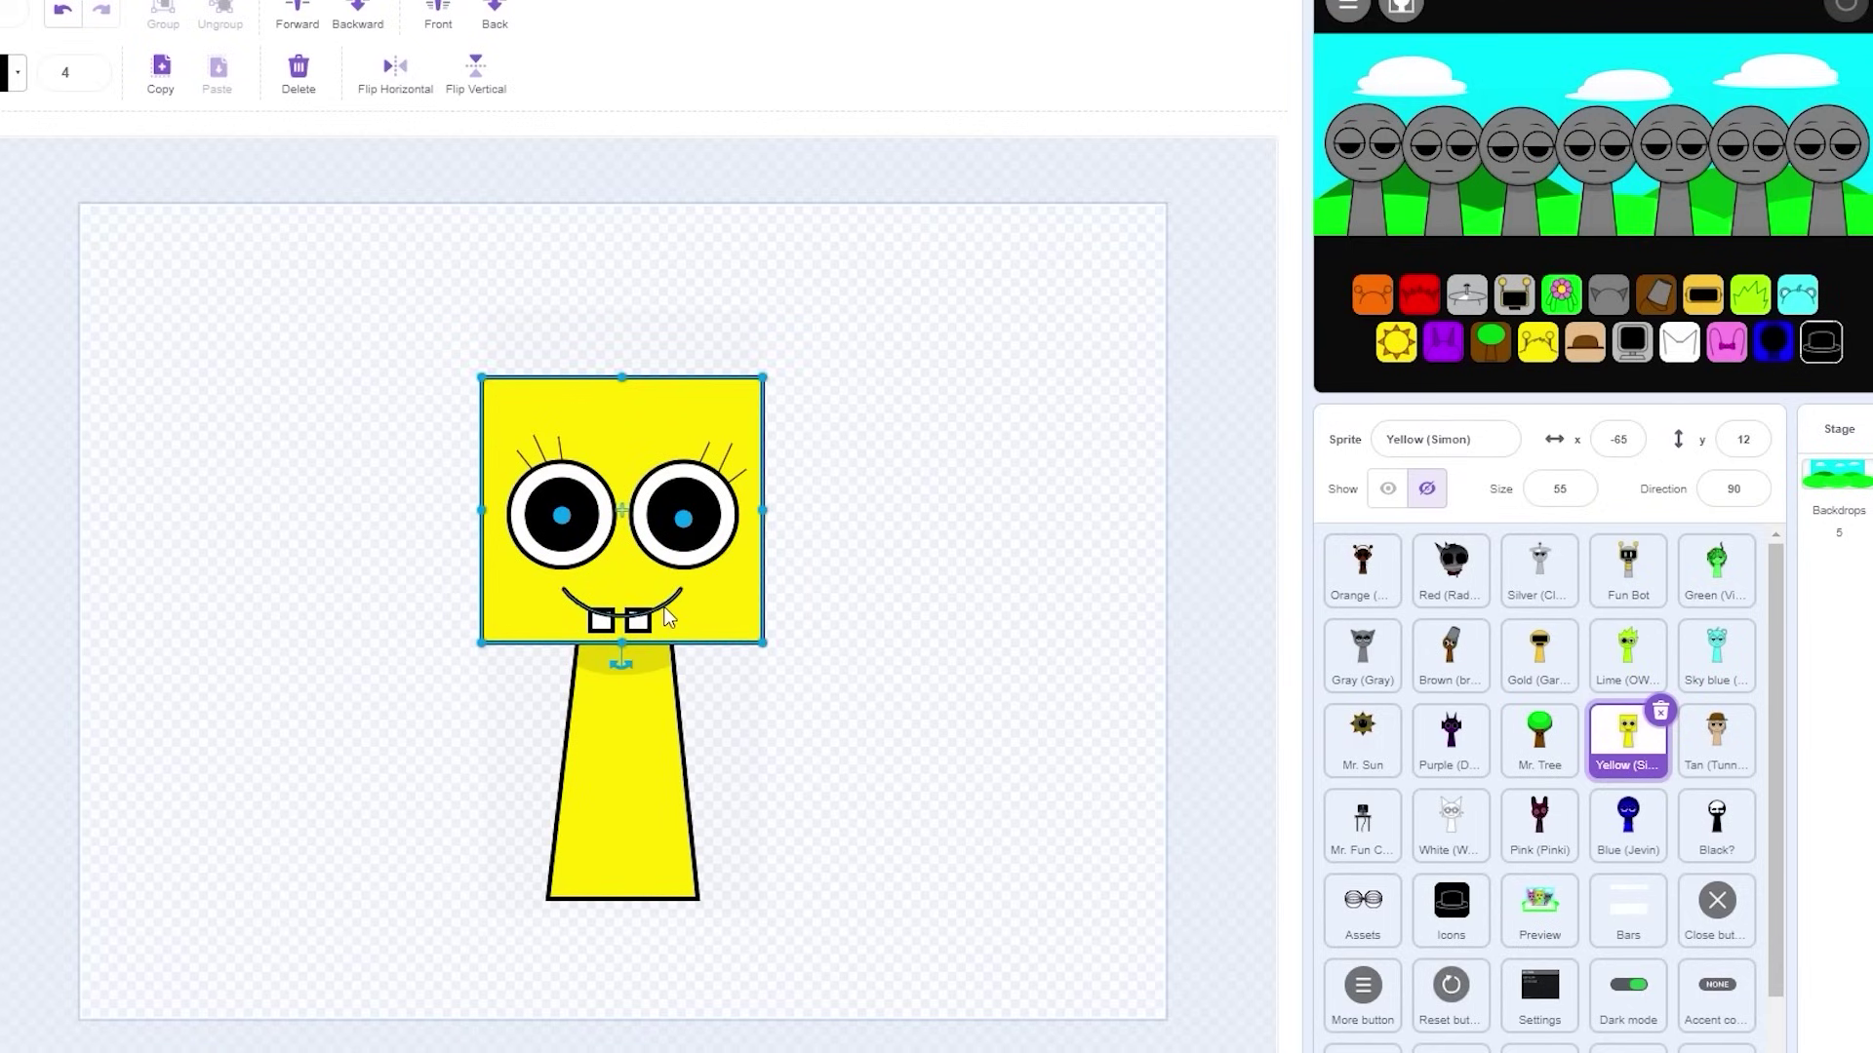
pyautogui.click(664, 603)
pyautogui.click(711, 633)
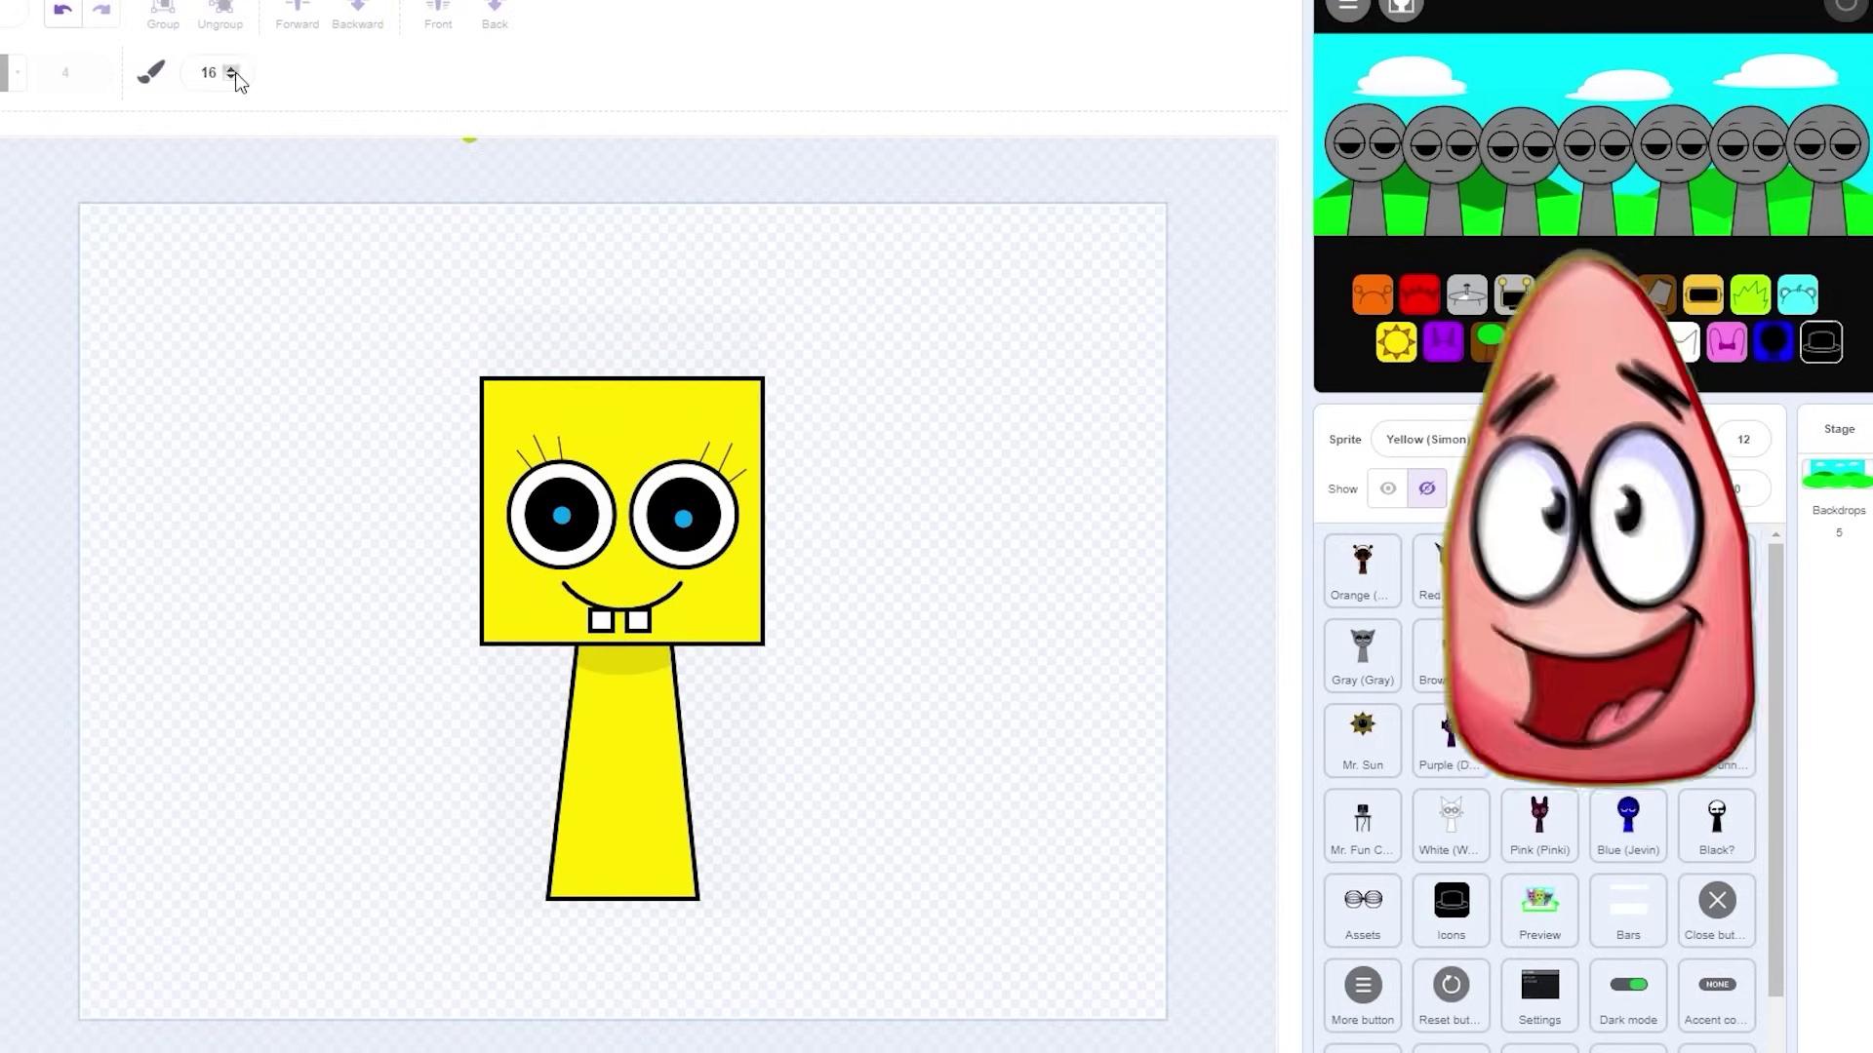
# - Set the brush size to 21 and paint darker yellow spots in the head's upper-left and lower-right corners
pyautogui.click(231, 71)
pyautogui.click(232, 71)
pyautogui.click(231, 71)
pyautogui.click(231, 71)
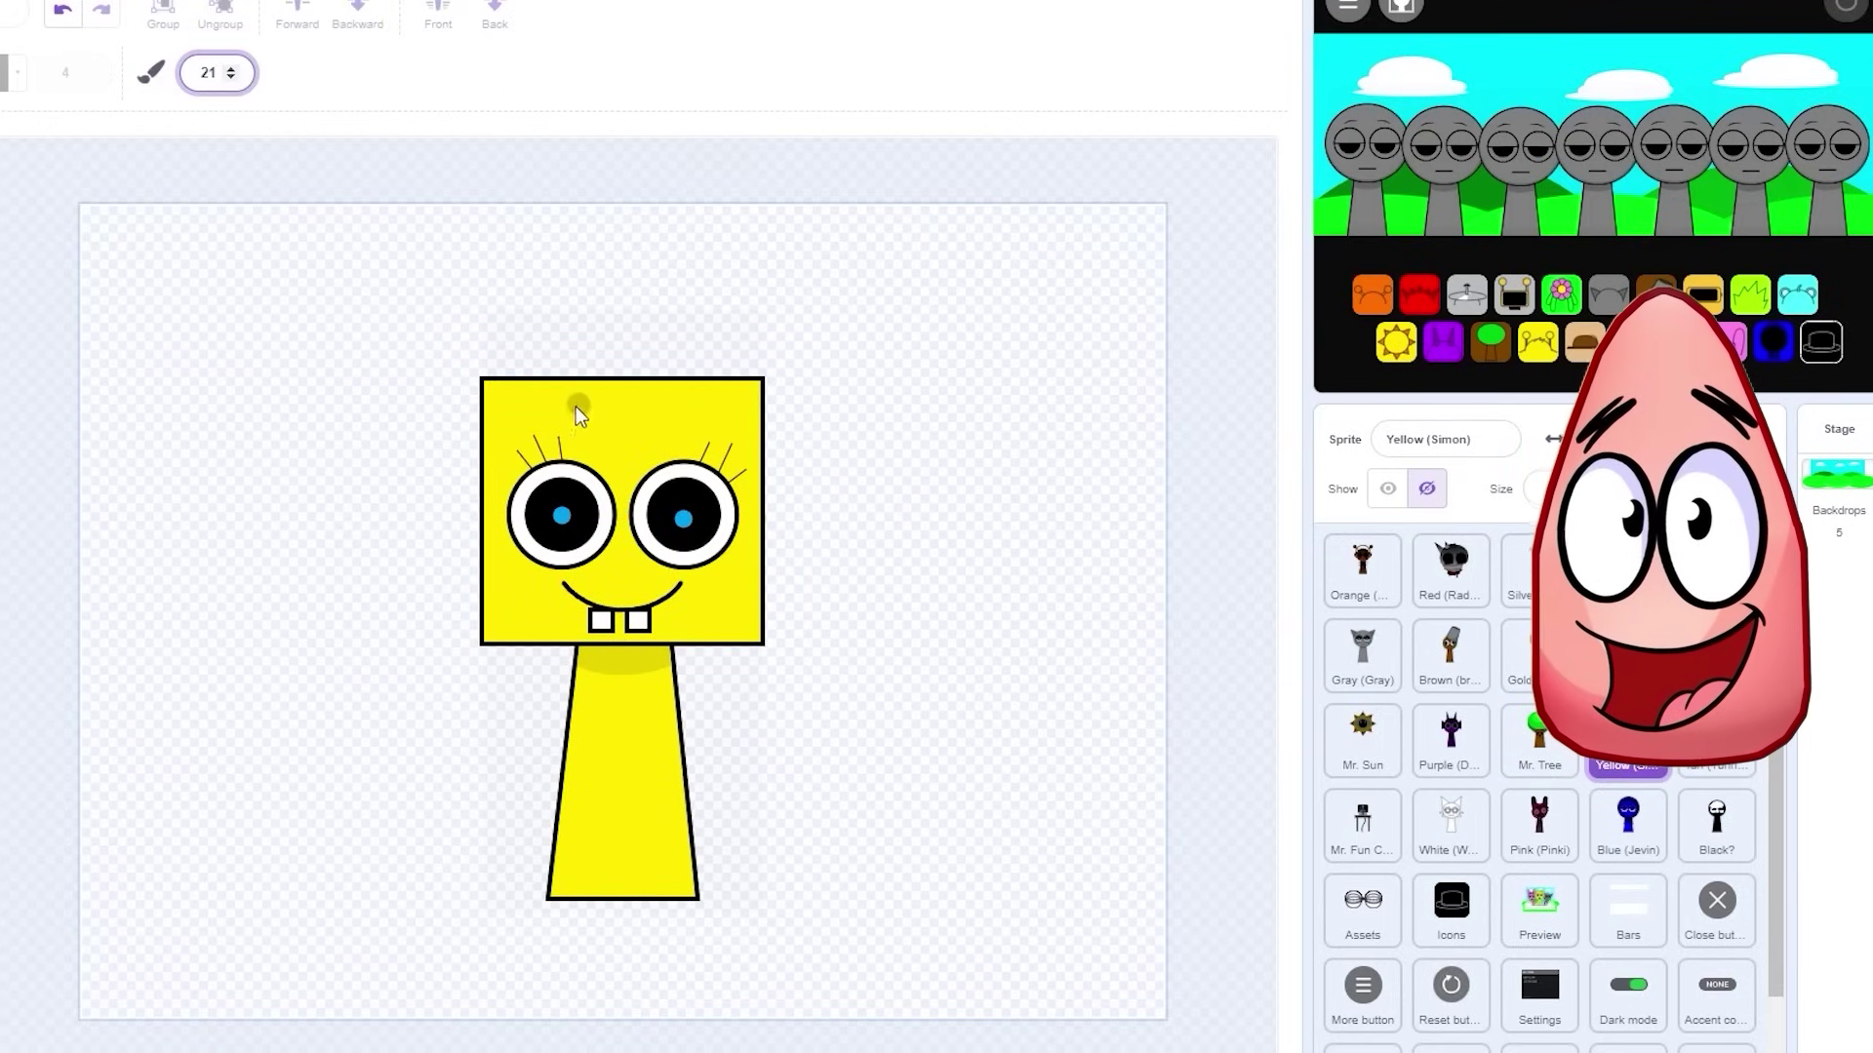
pyautogui.click(524, 412)
pyautogui.click(600, 426)
pyautogui.hotkey('ctrl', 'z')
pyautogui.click(736, 610)
# - Reduce the brush size and paint small darker spots above the right eye, left of the mouth and on the body's right edge
pyautogui.click(231, 77)
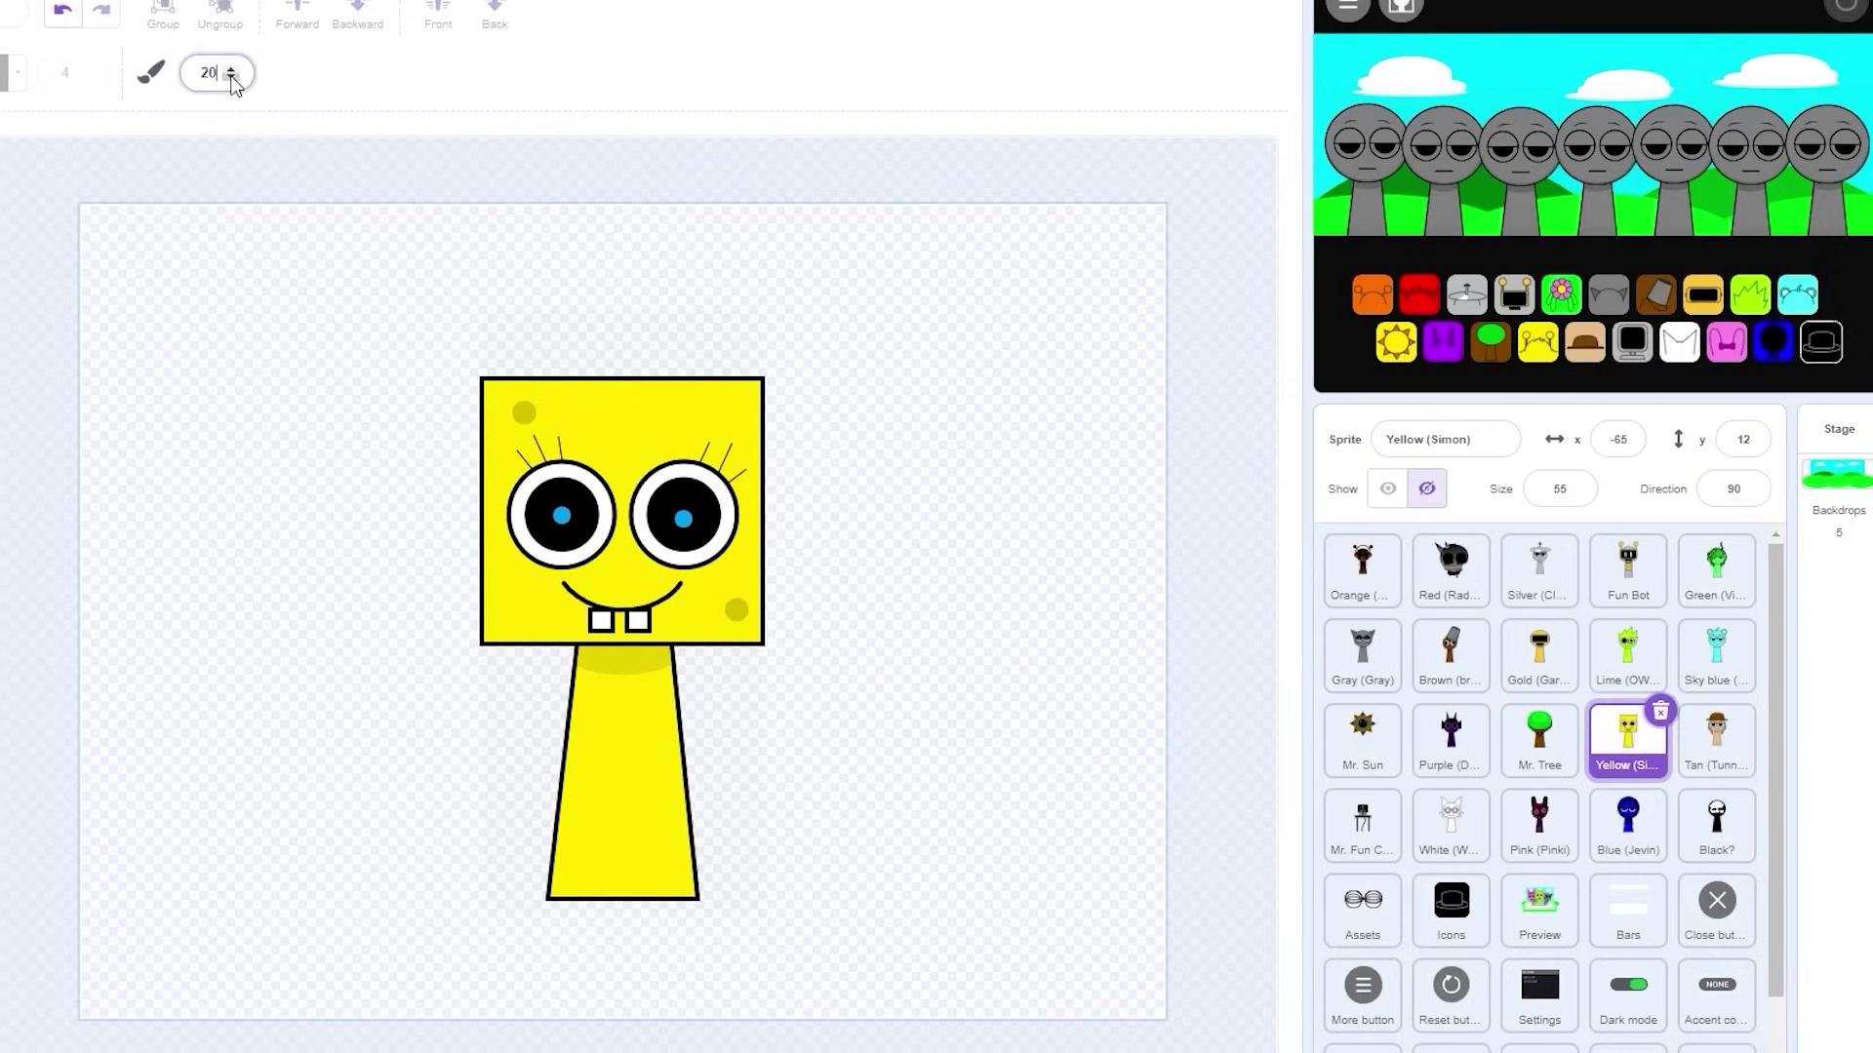
pyautogui.click(682, 417)
pyautogui.click(535, 611)
pyautogui.click(675, 788)
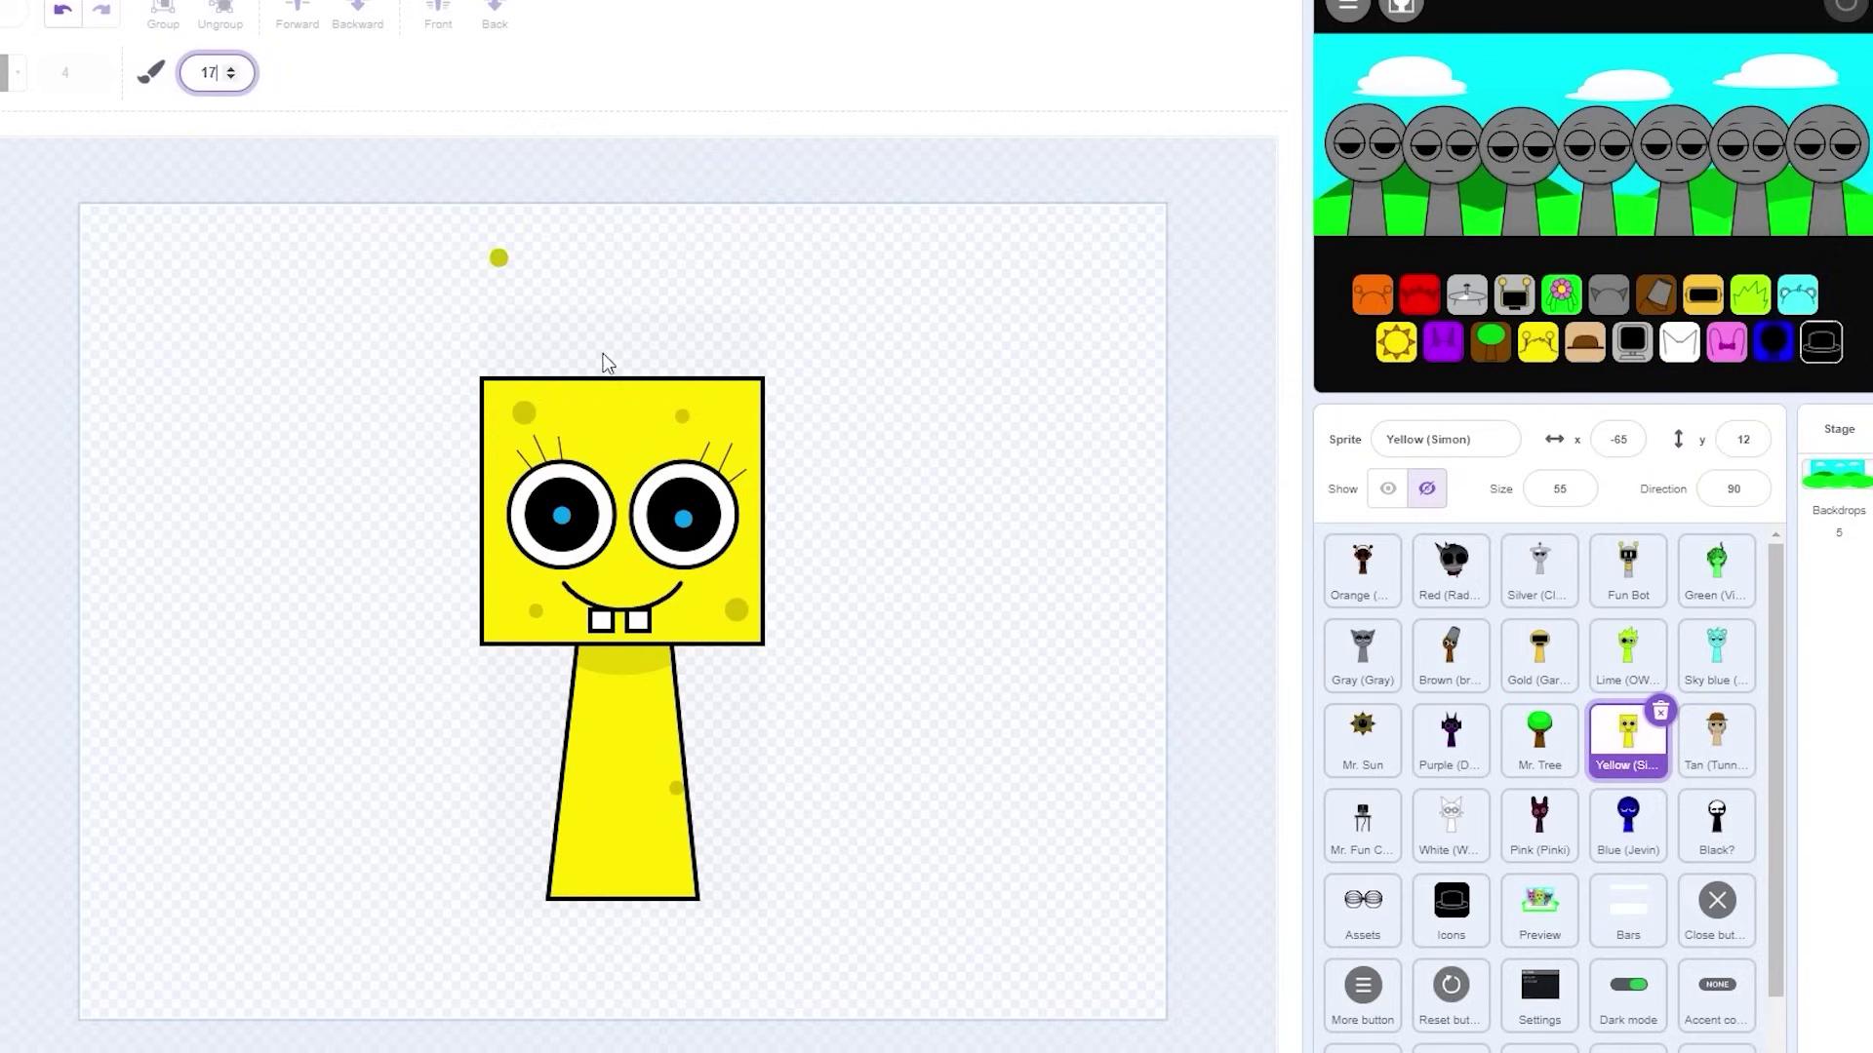
# - Paint more darker spots on the head and body with brush size 17, and draw an eyebrow line above each eye
pyautogui.click(629, 449)
pyautogui.click(607, 782)
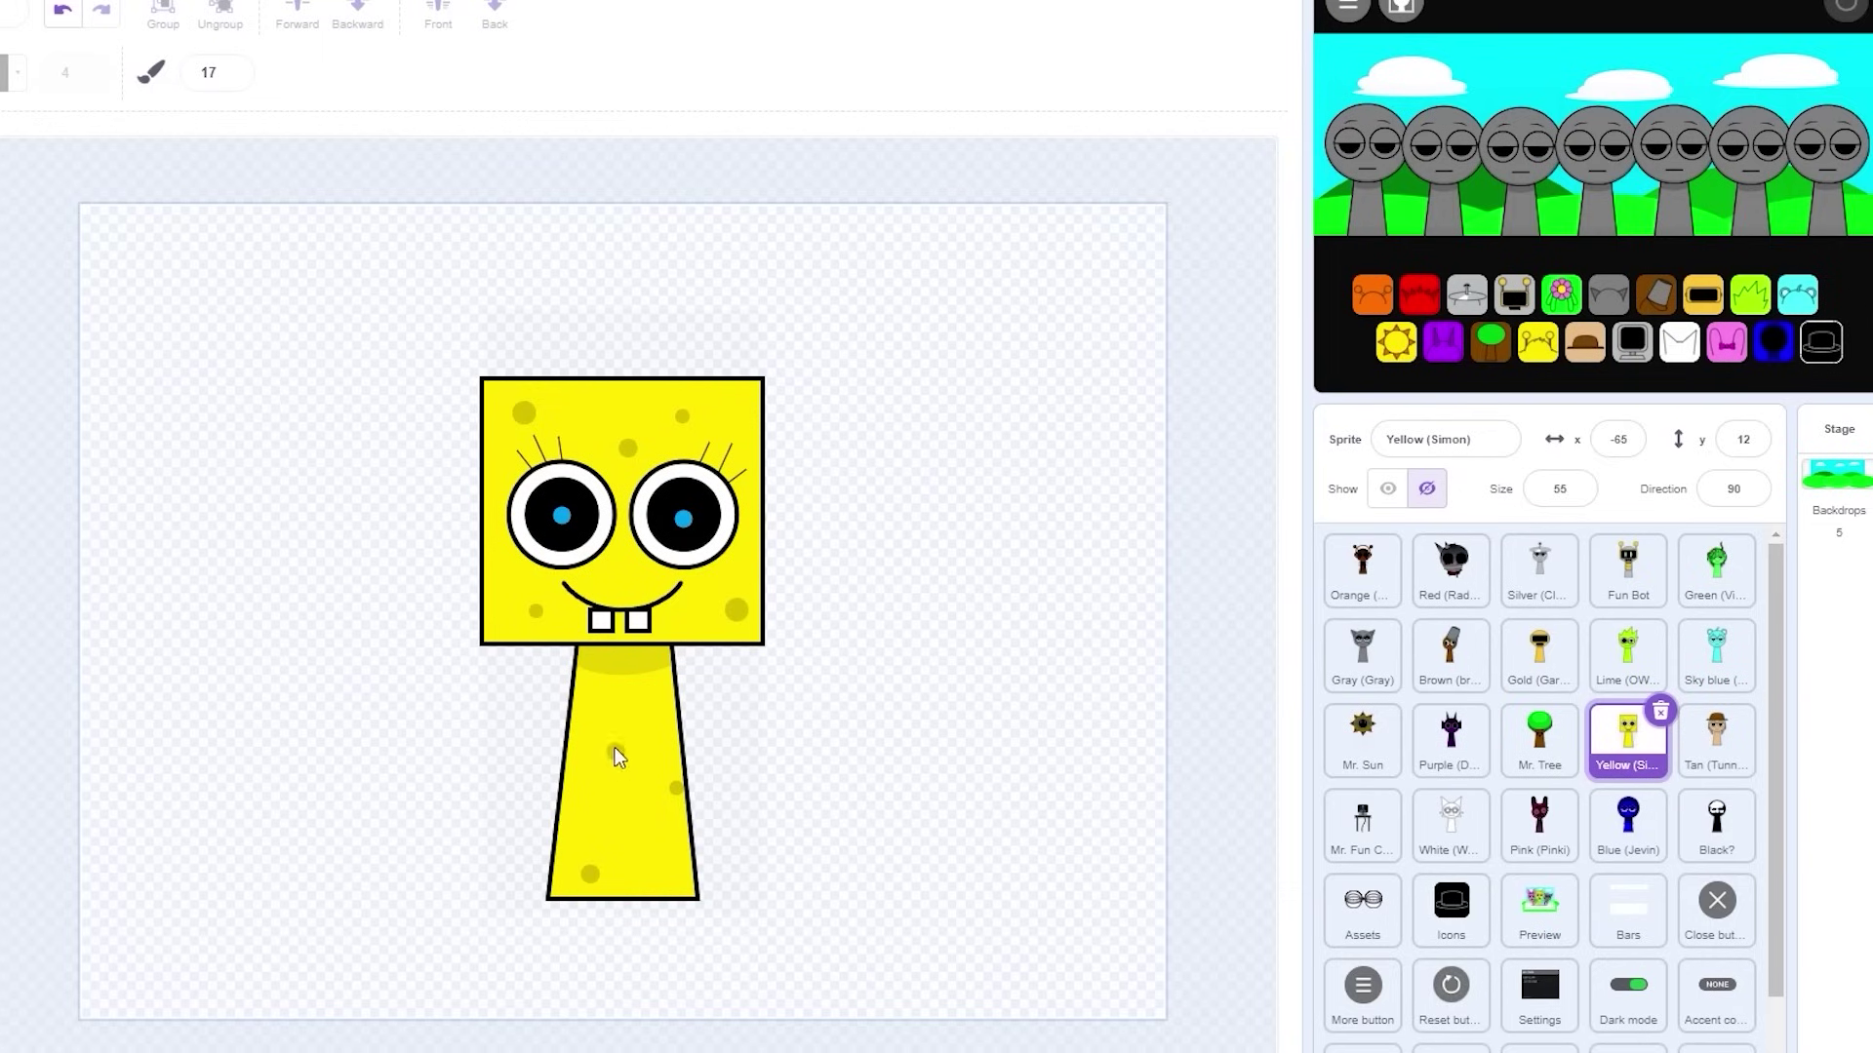
pyautogui.click(589, 721)
pyautogui.click(748, 429)
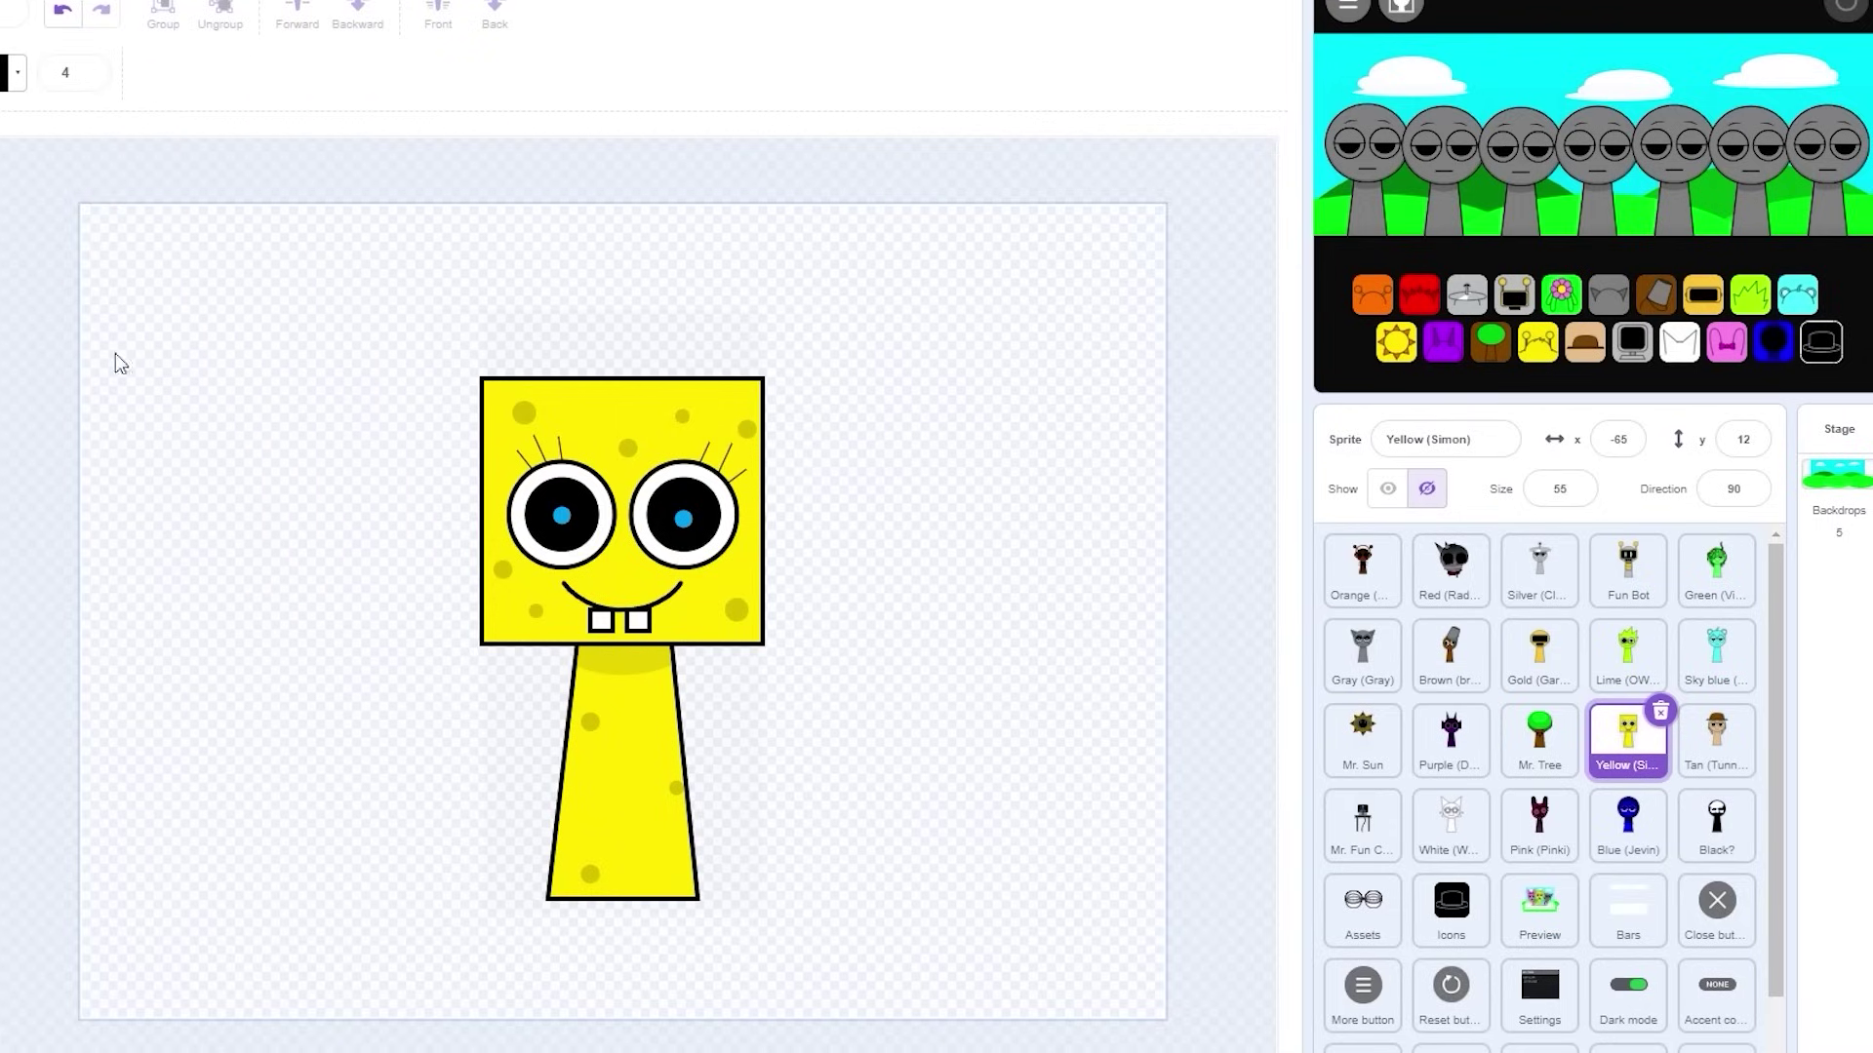
pyautogui.moveTo(510, 429); pyautogui.dragTo(510, 435)
pyautogui.moveTo(710, 428); pyautogui.dragTo(710, 428)
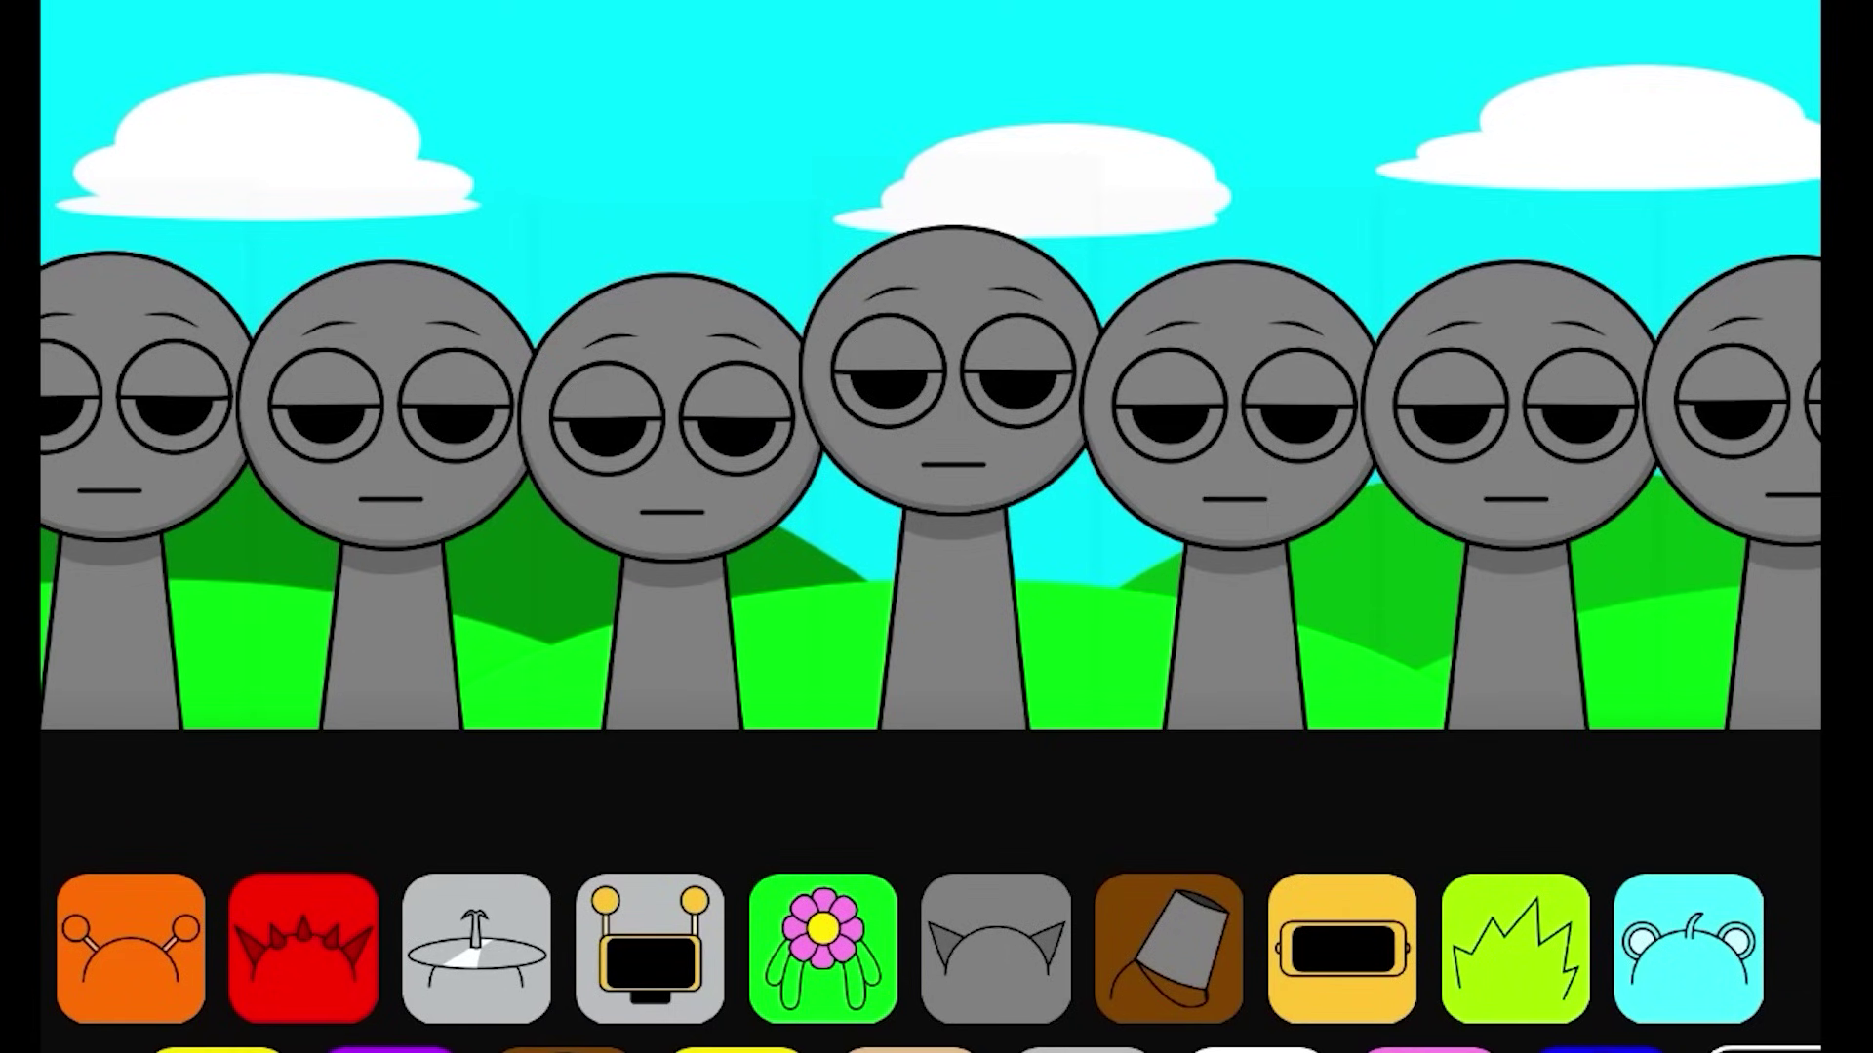
# - Place the yellow square character in the game's middle slot and surround it with the orange, red, silver, Fun Bot and pink characters
pyautogui.moveTo(737, 1048); pyautogui.dragTo(970, 454)
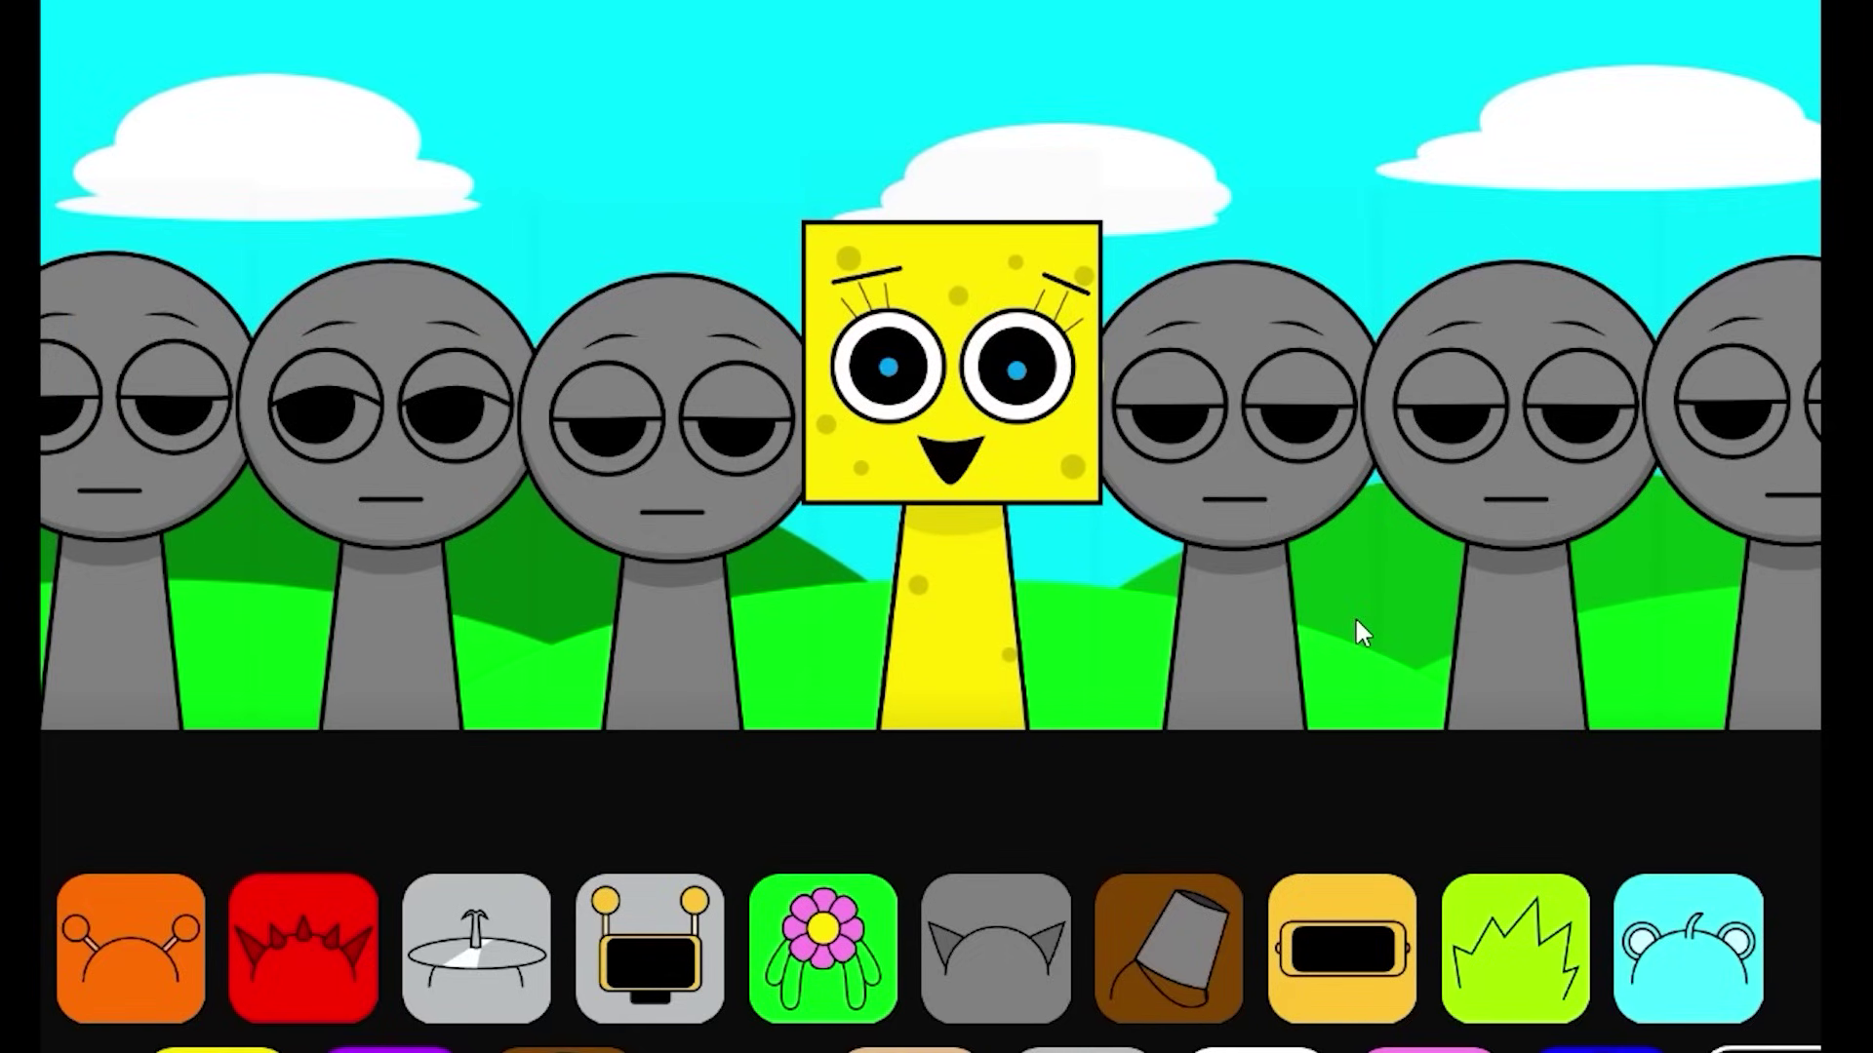
pyautogui.moveTo(141, 973); pyautogui.dragTo(635, 526)
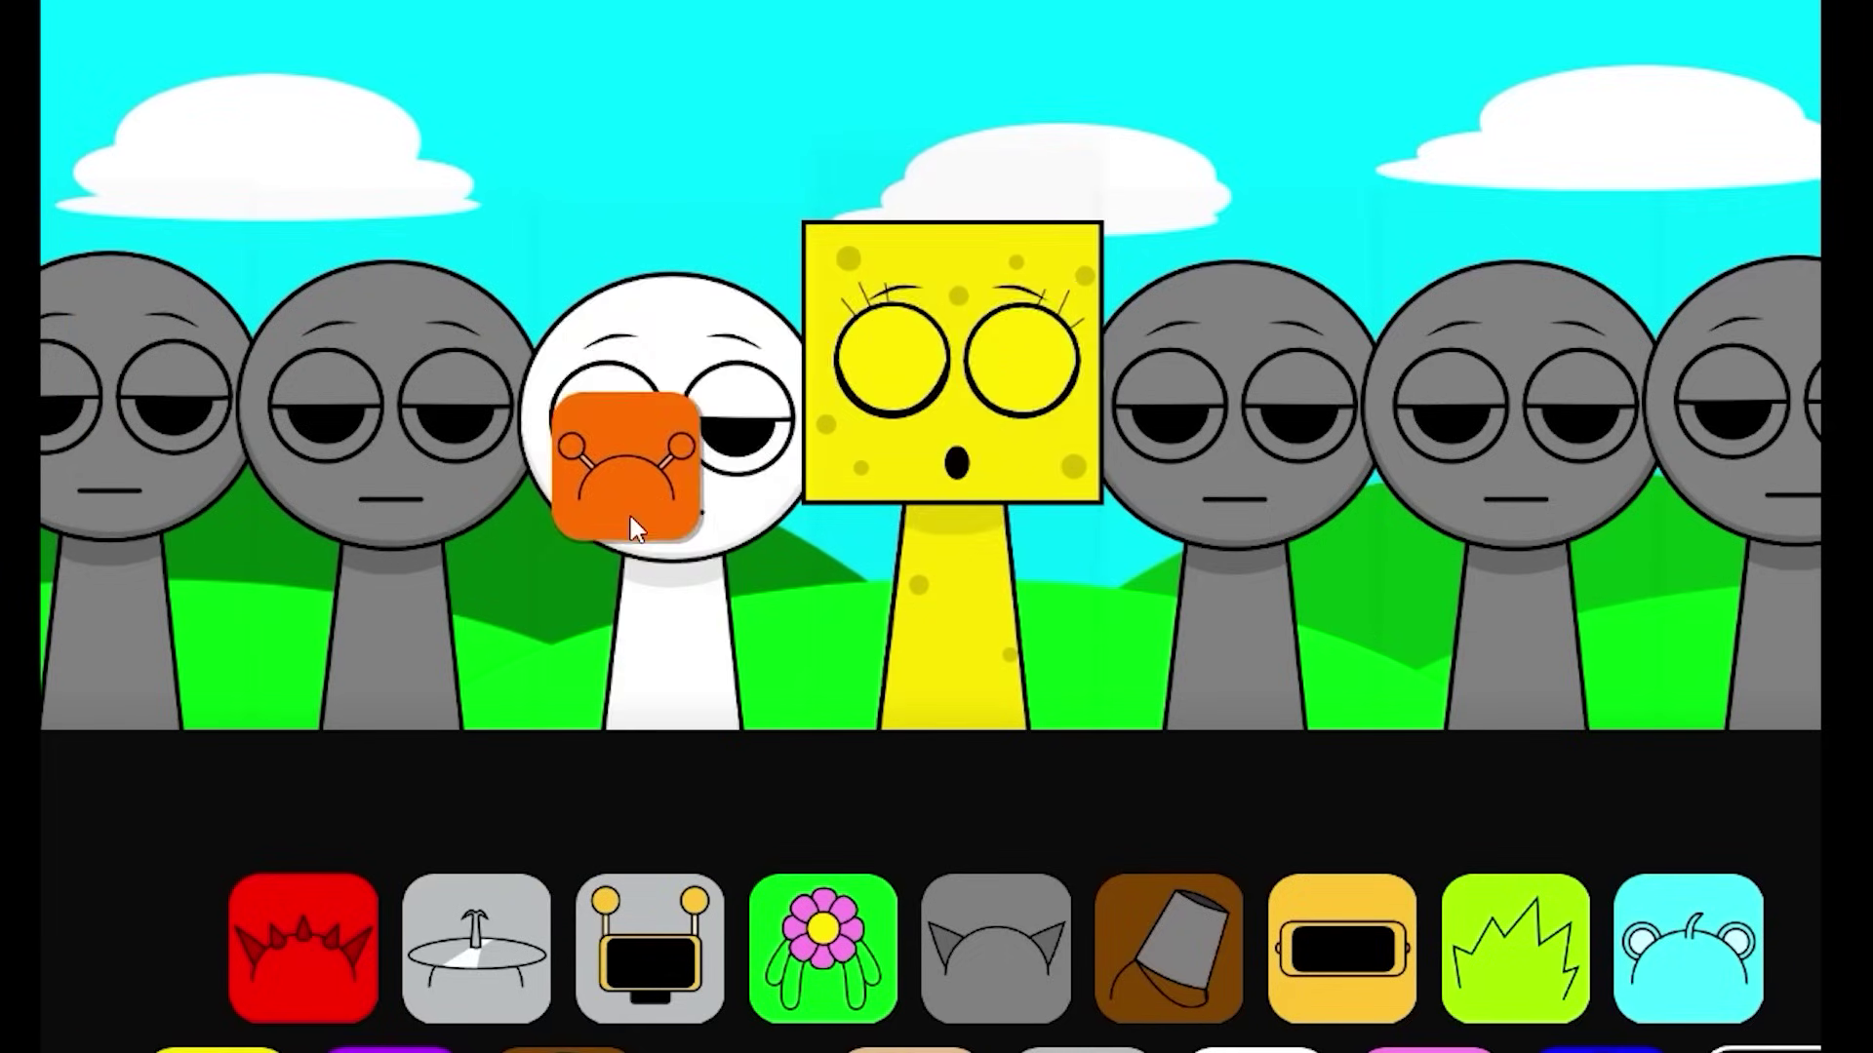
pyautogui.moveTo(476, 948); pyautogui.dragTo(1242, 530)
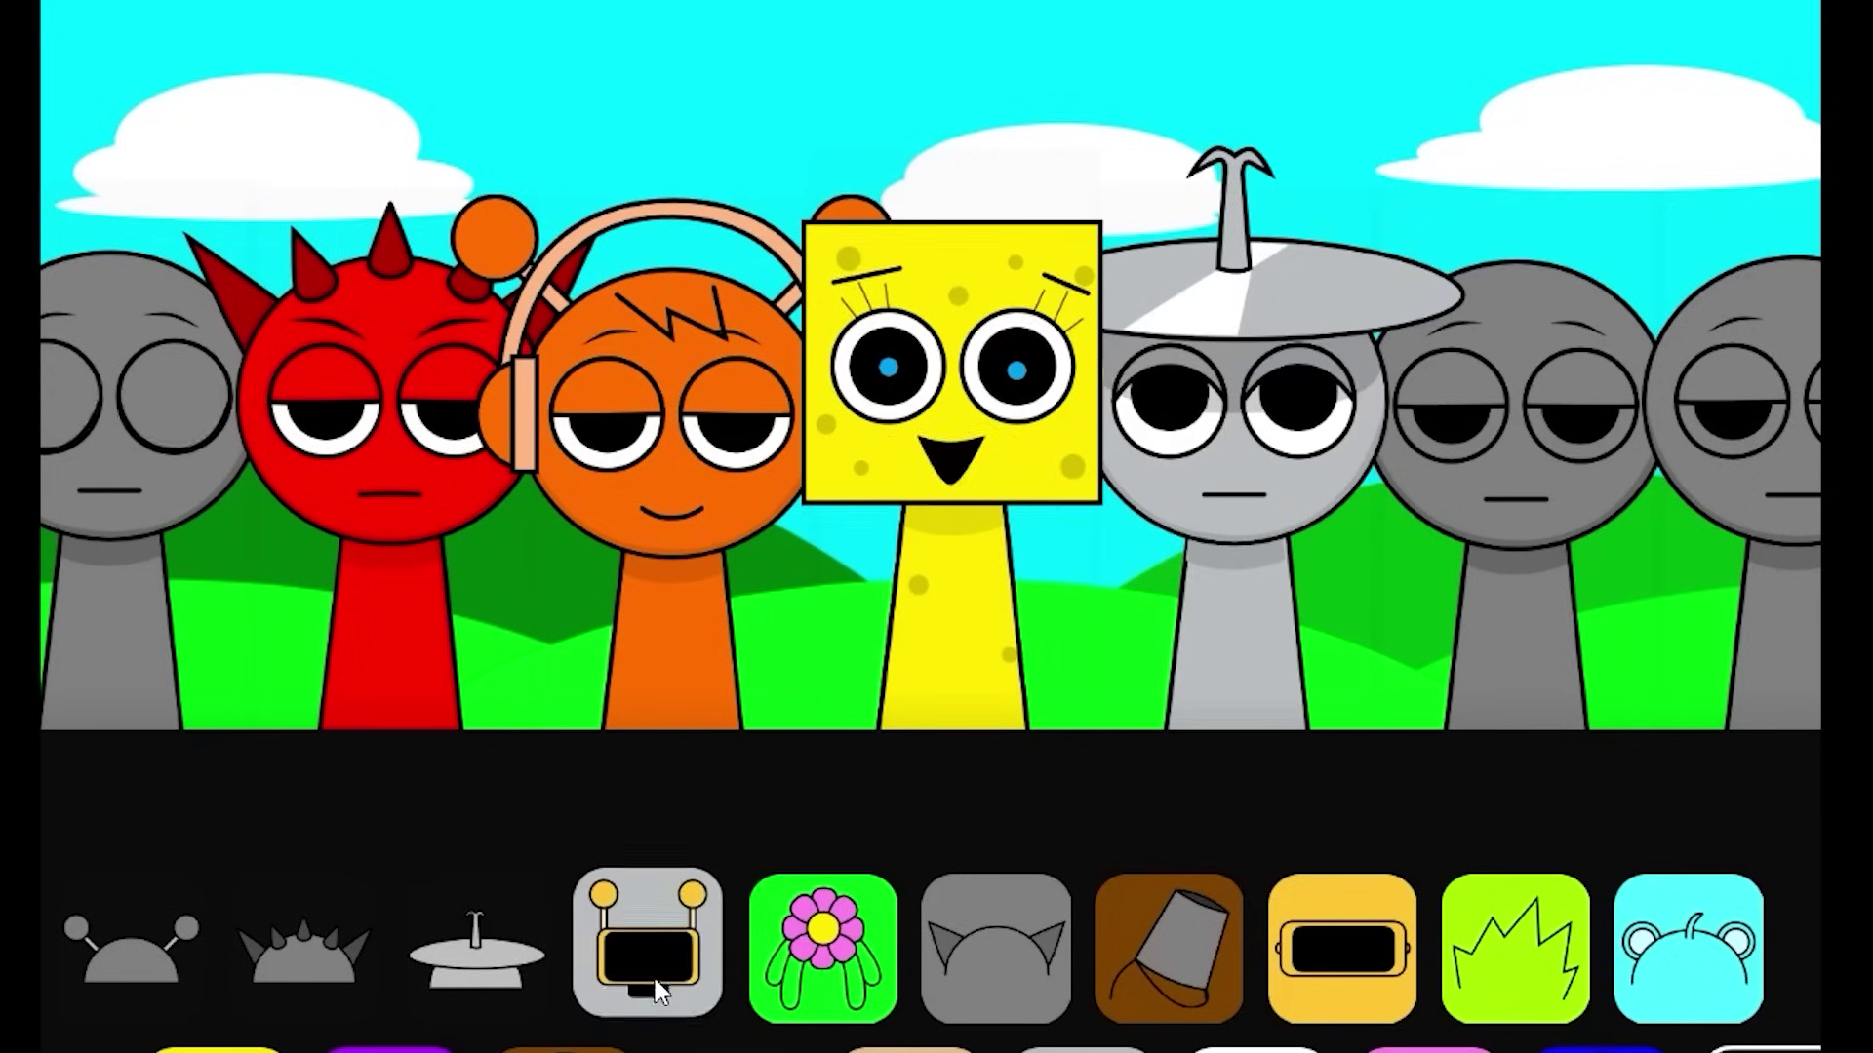
pyautogui.moveTo(656, 983); pyautogui.dragTo(1524, 551)
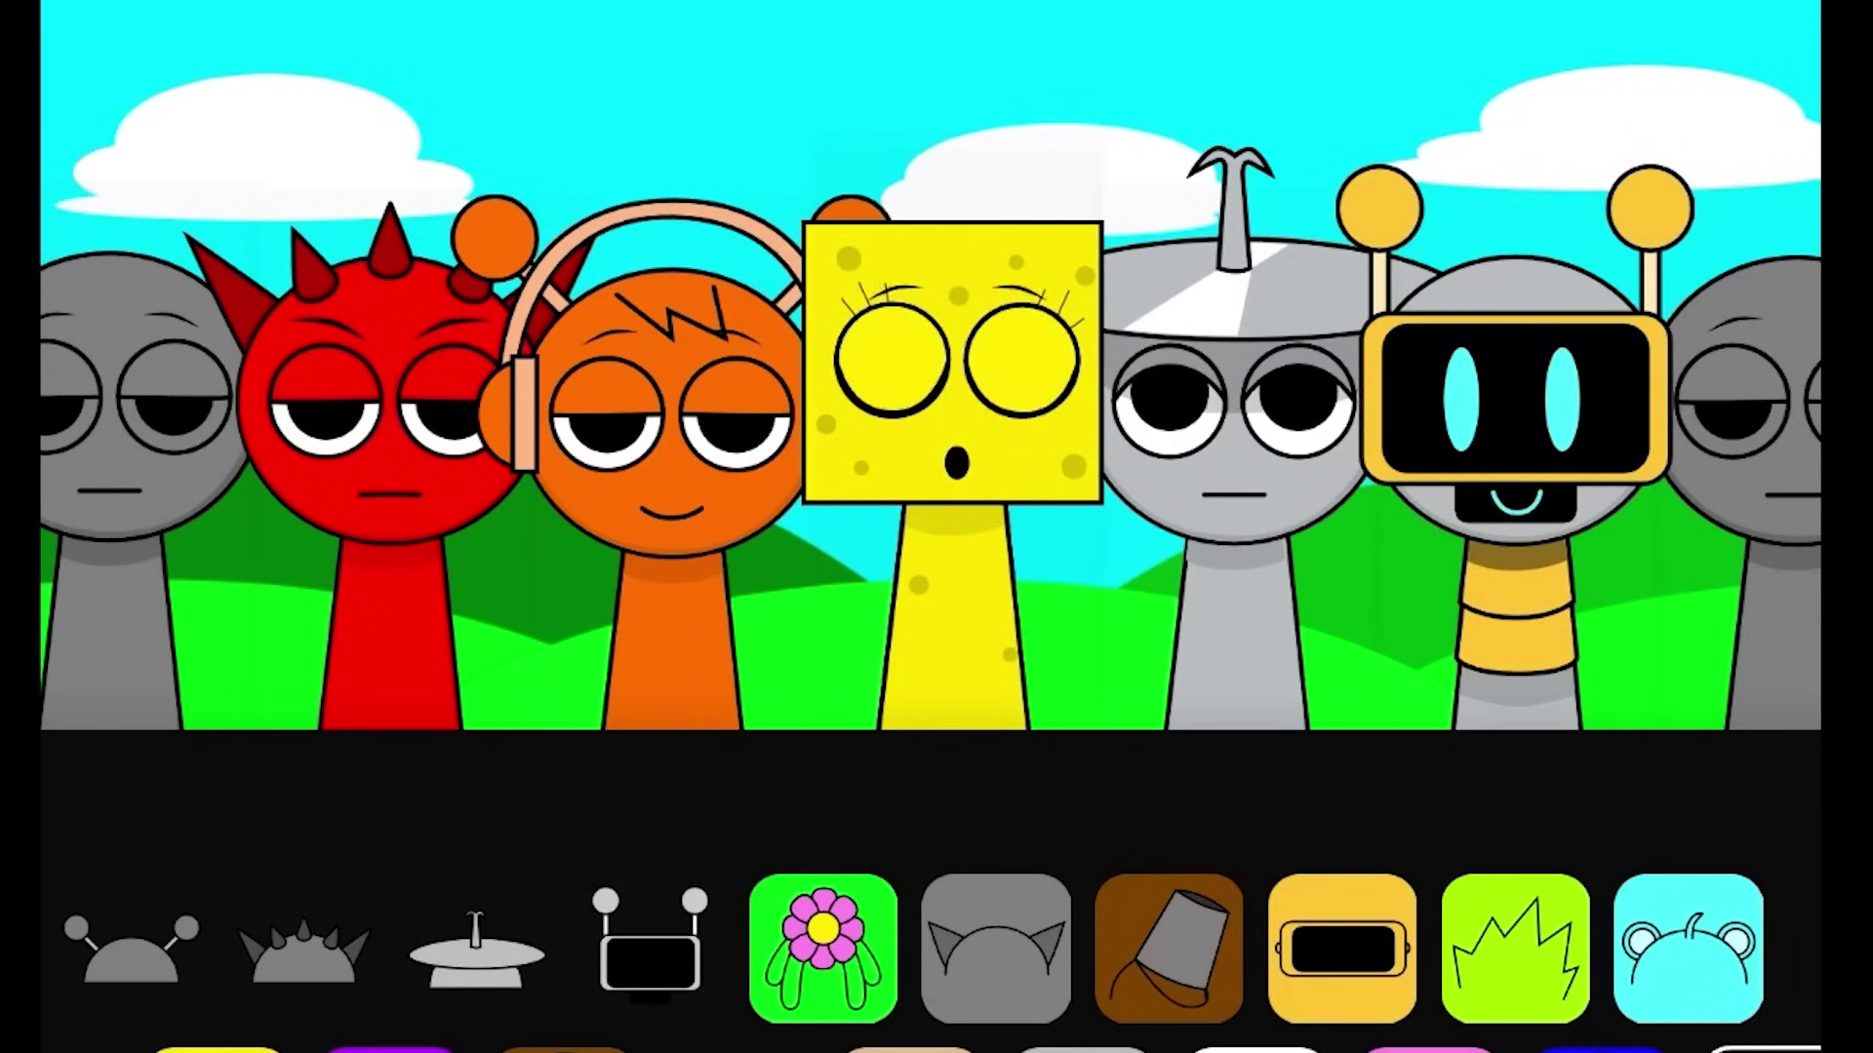
pyautogui.moveTo(1429, 1048); pyautogui.dragTo(1736, 527)
pyautogui.moveTo(1168, 948); pyautogui.dragTo(195, 575)
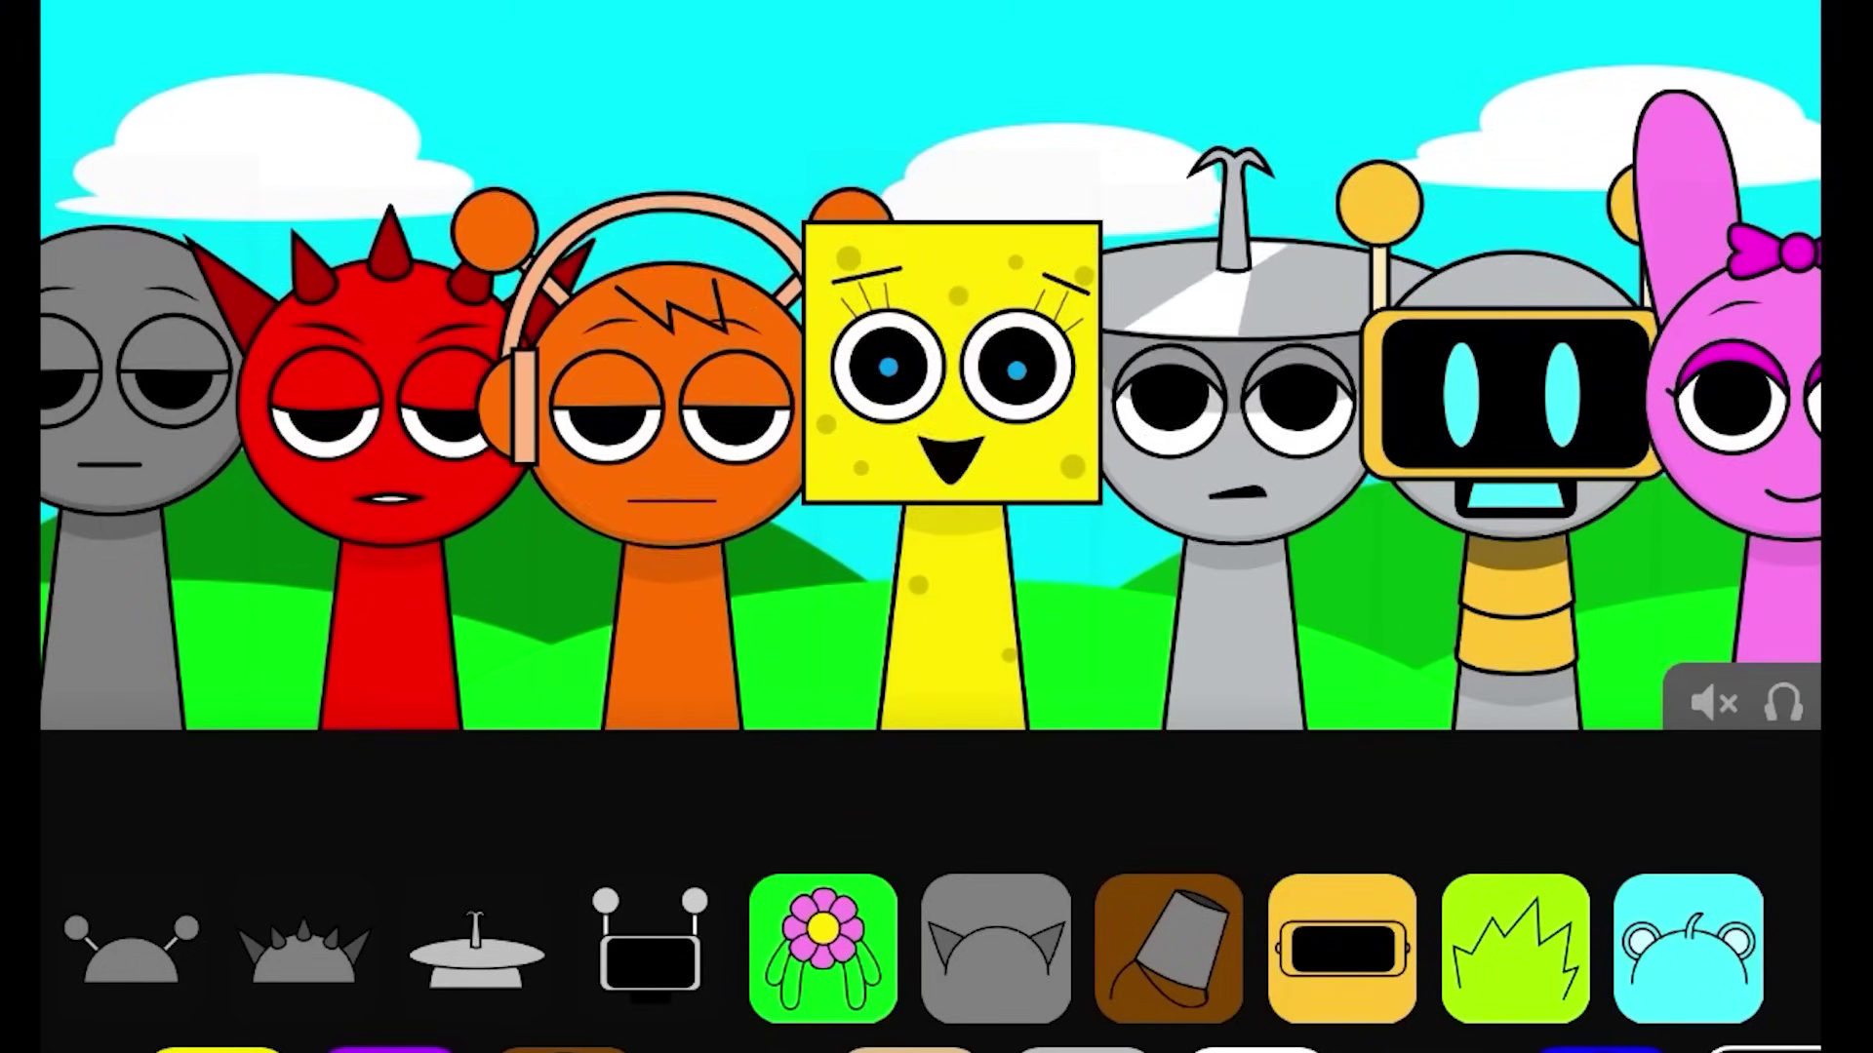
pyautogui.moveTo(954, 274)
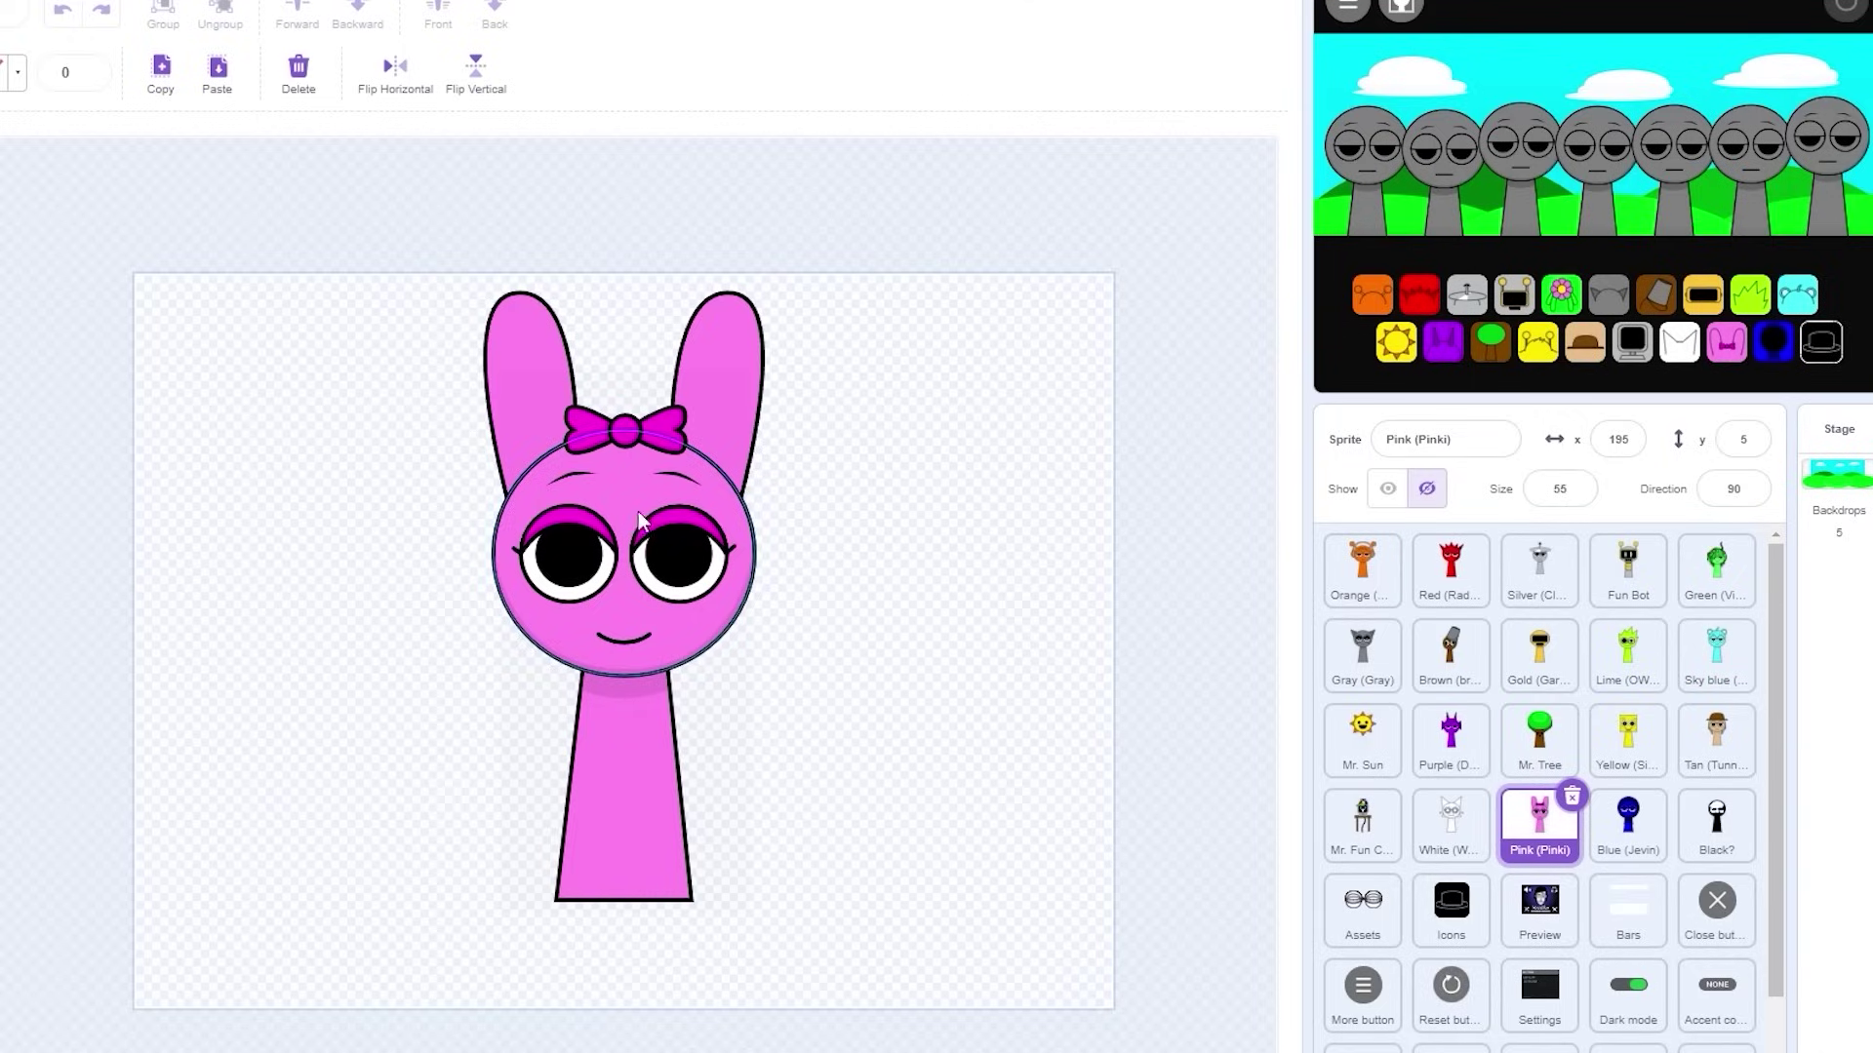
# - Delete the bow and both ears from the Pink (Pinki) costume
pyautogui.click(636, 439)
pyautogui.click(945, 473)
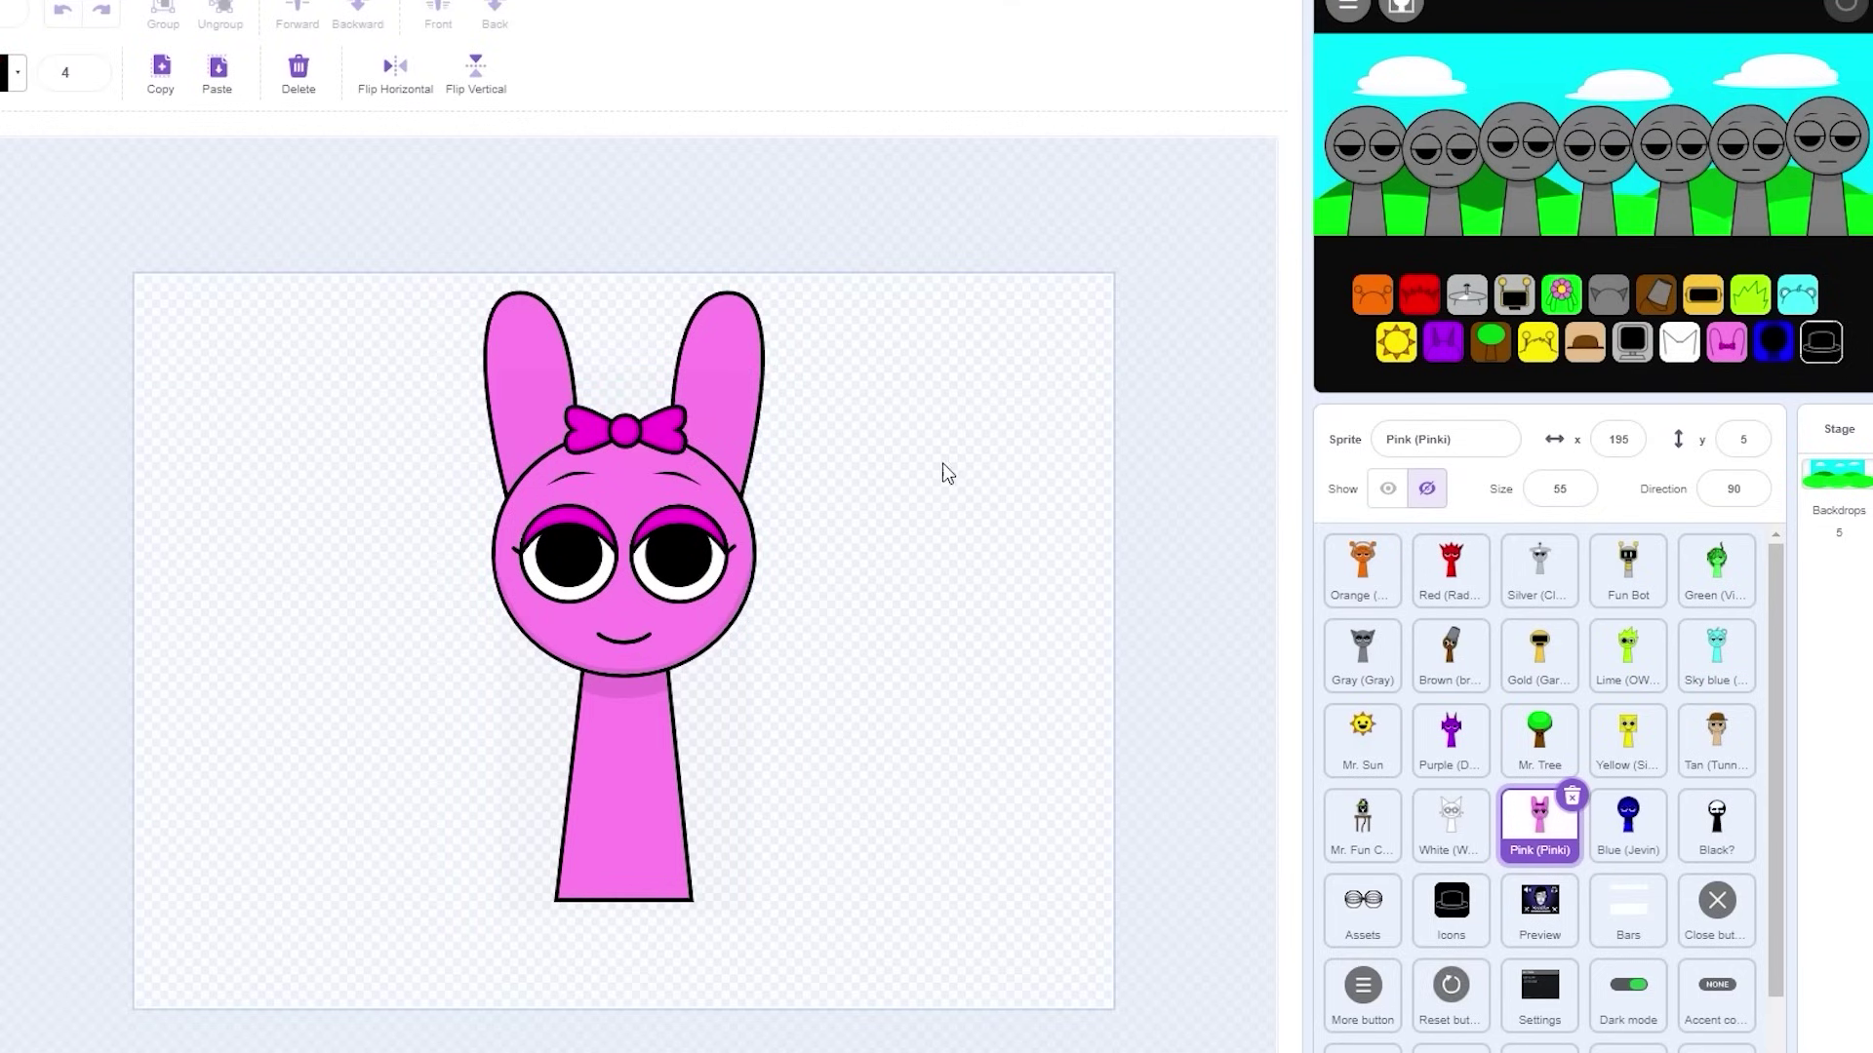
pyautogui.click(624, 430)
pyautogui.press('Delete')
pyautogui.click(734, 332)
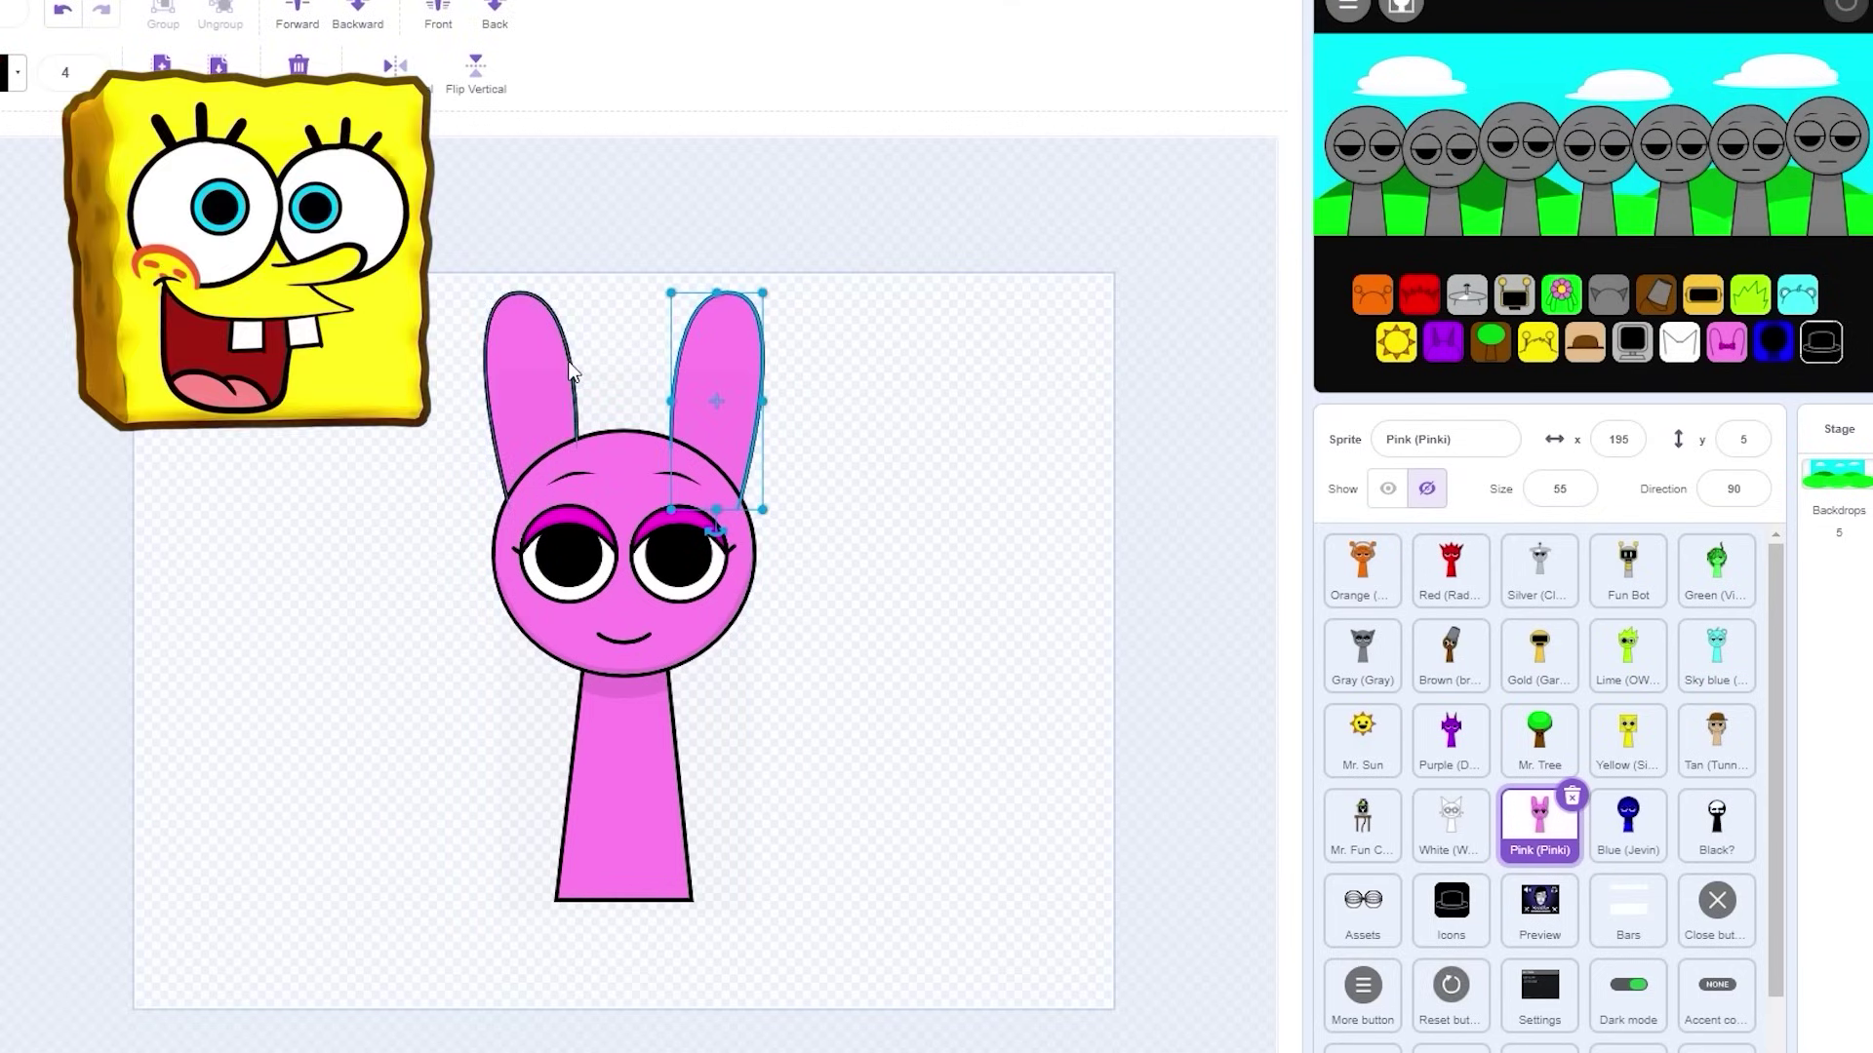
pyautogui.press('Delete')
pyautogui.click(527, 351)
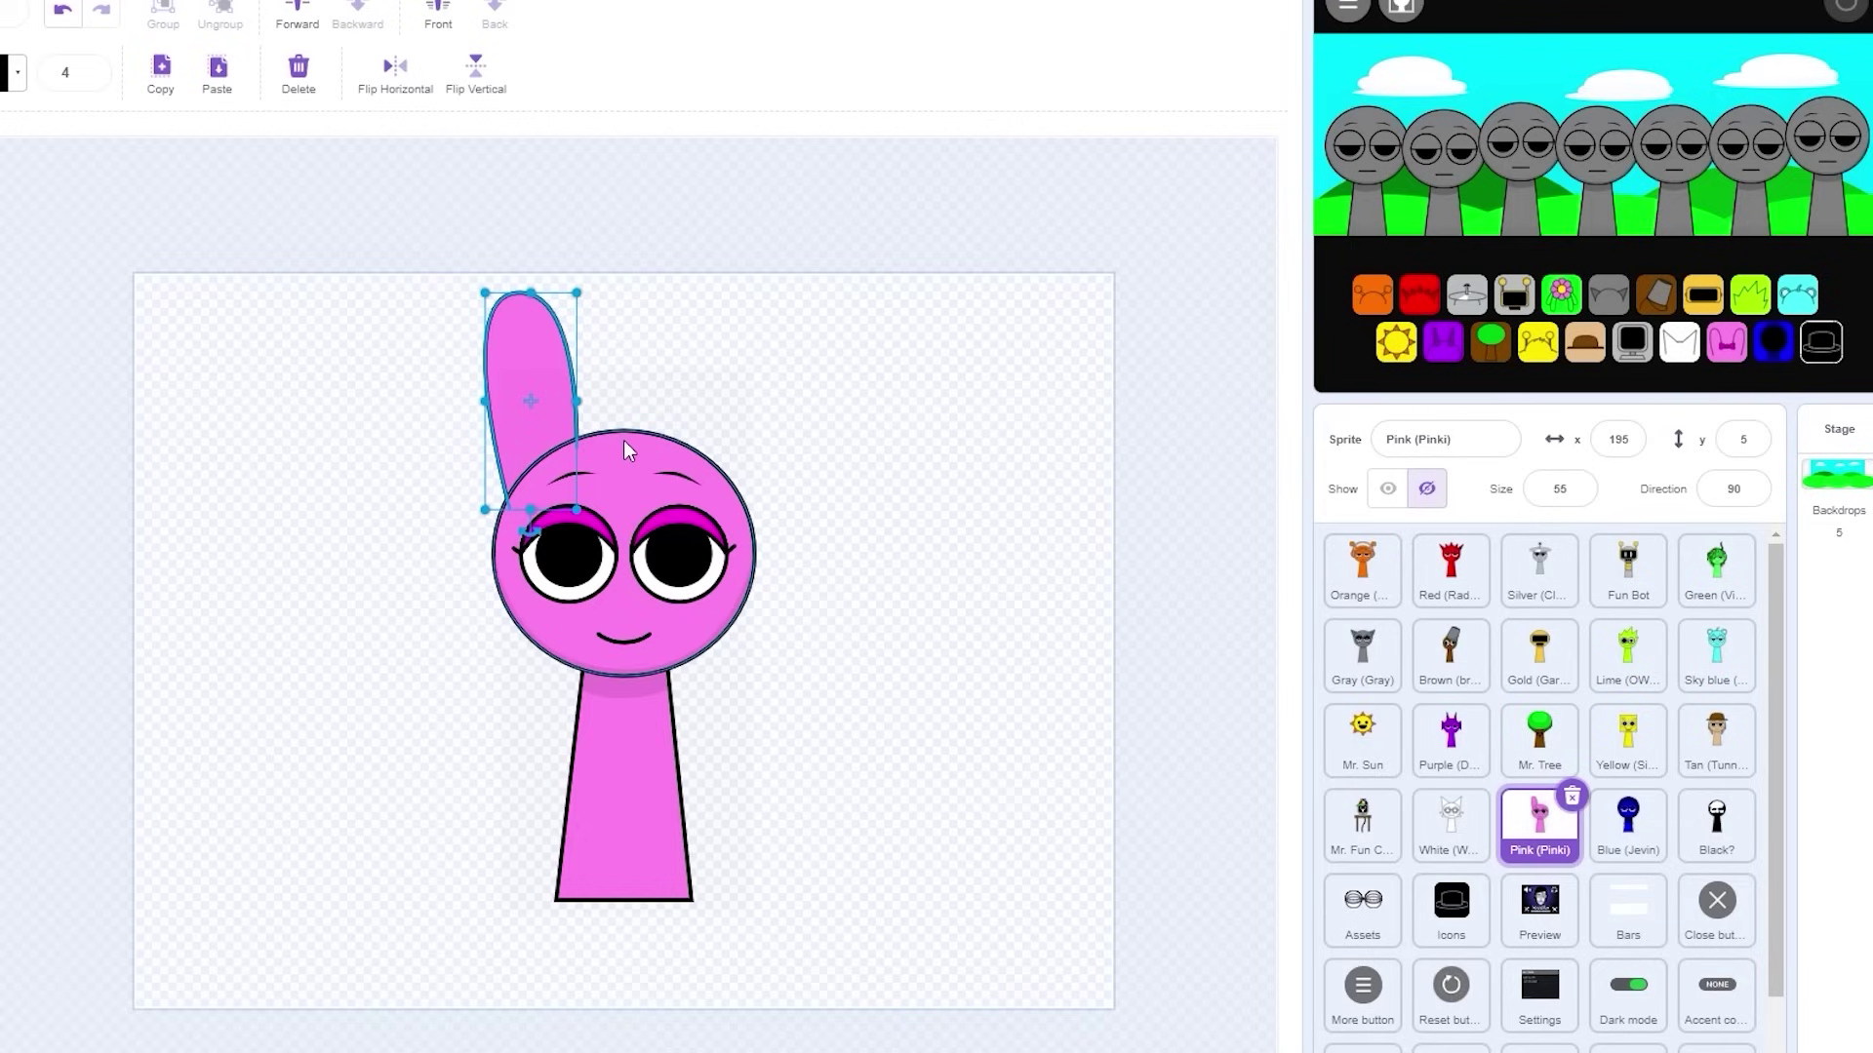
pyautogui.press('Delete')
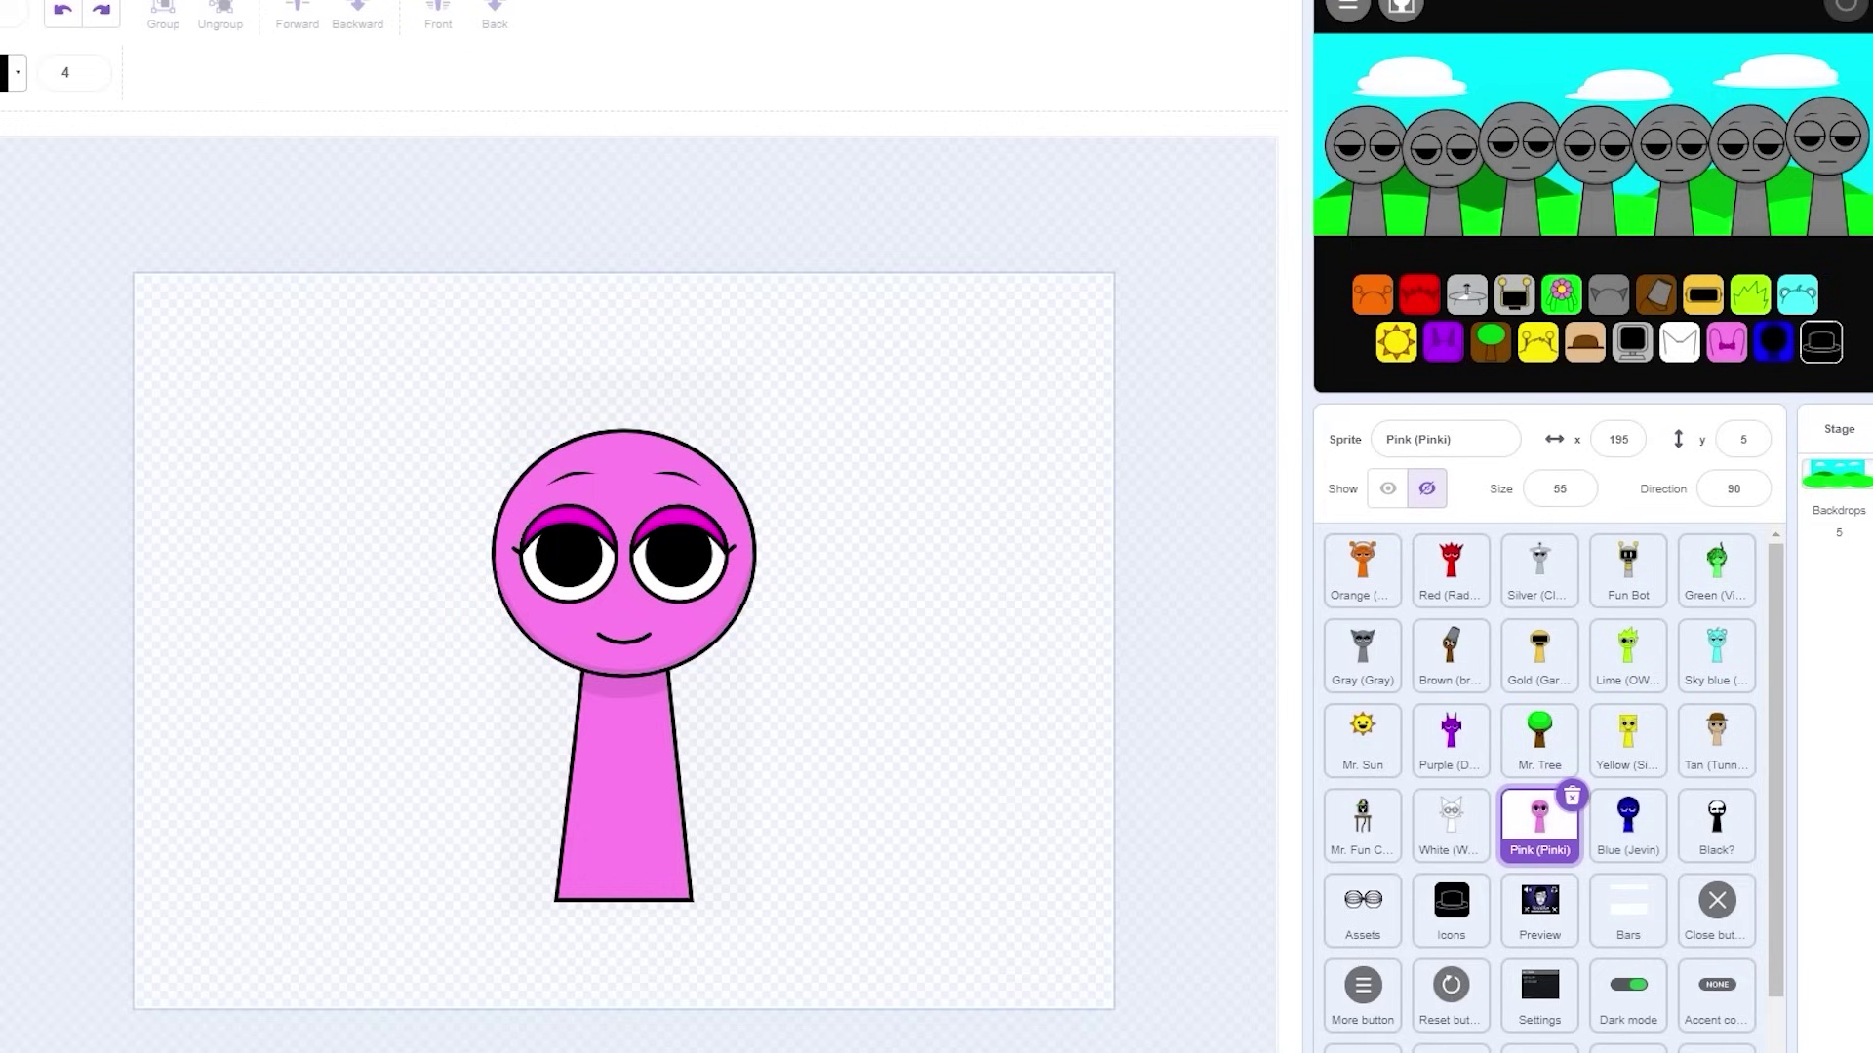
# - Reshape the top of the pink head's outline into a tall point with symmetrically sloping sides
pyautogui.click(6, 345)
pyautogui.click(609, 437)
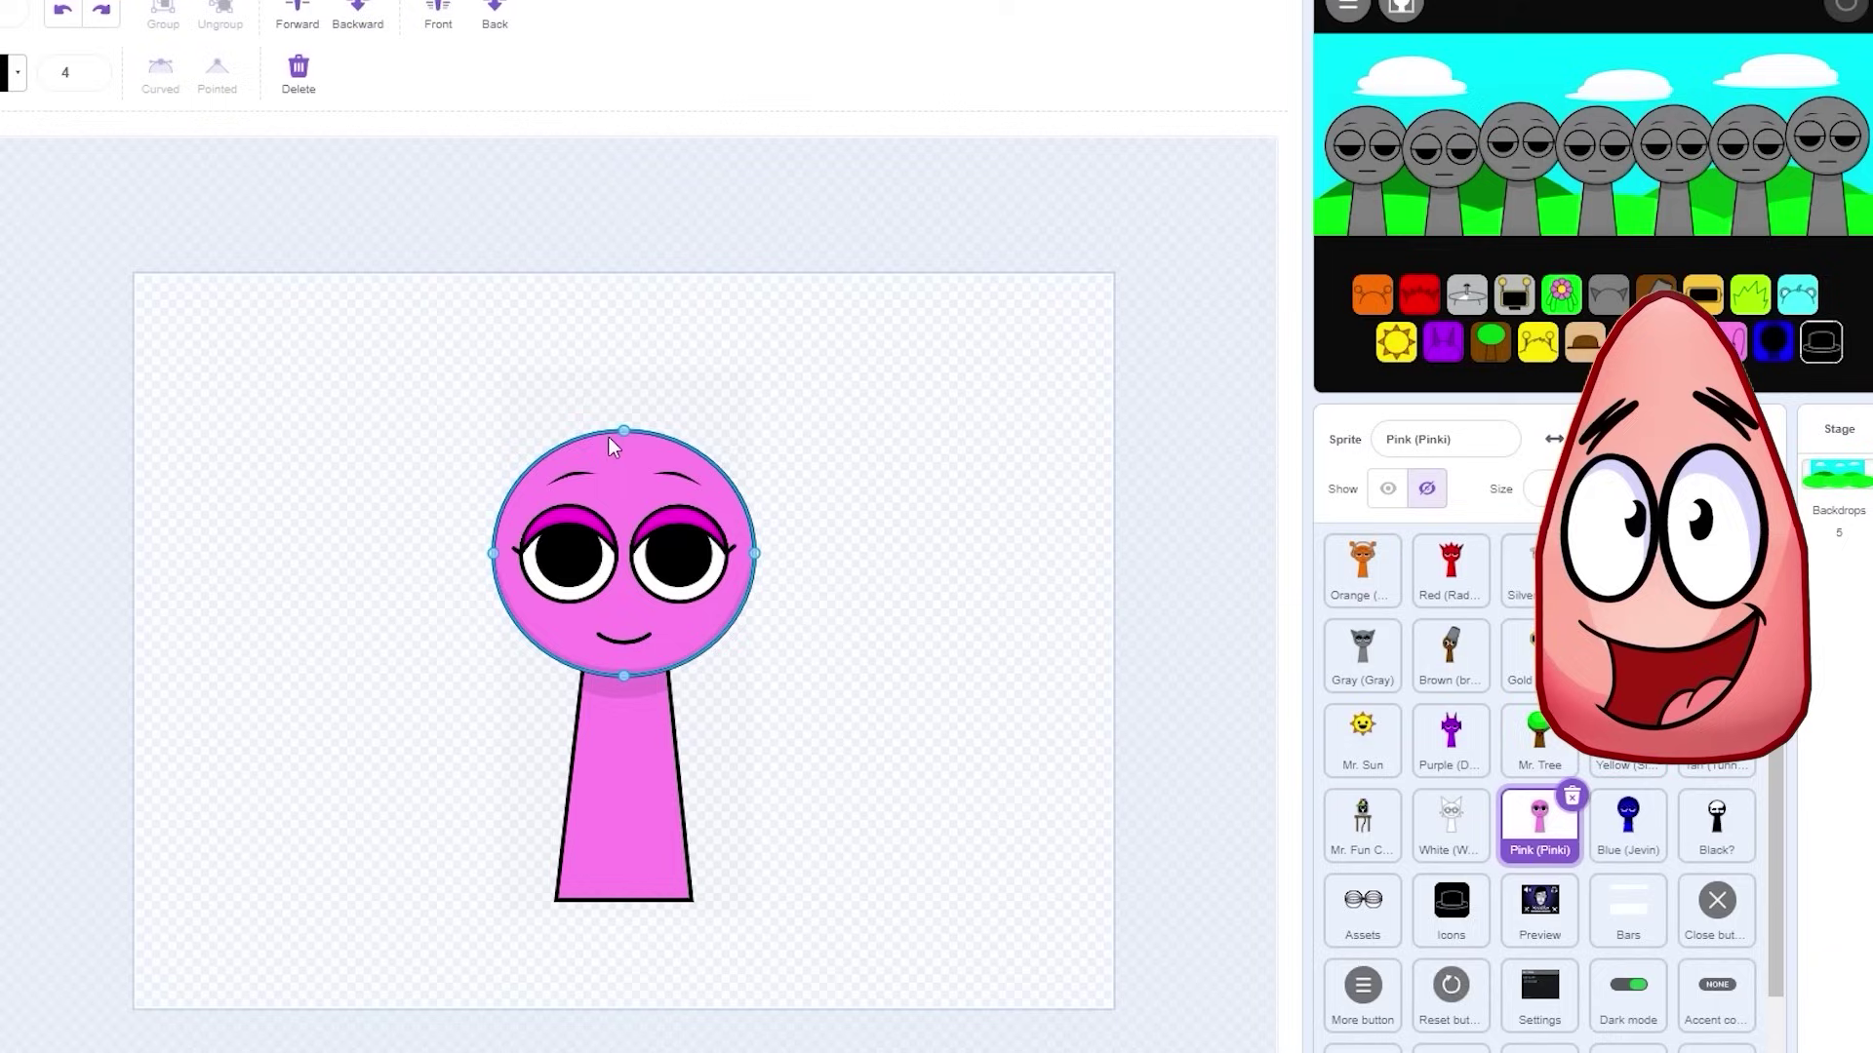
pyautogui.moveTo(623, 430); pyautogui.dragTo(686, 256)
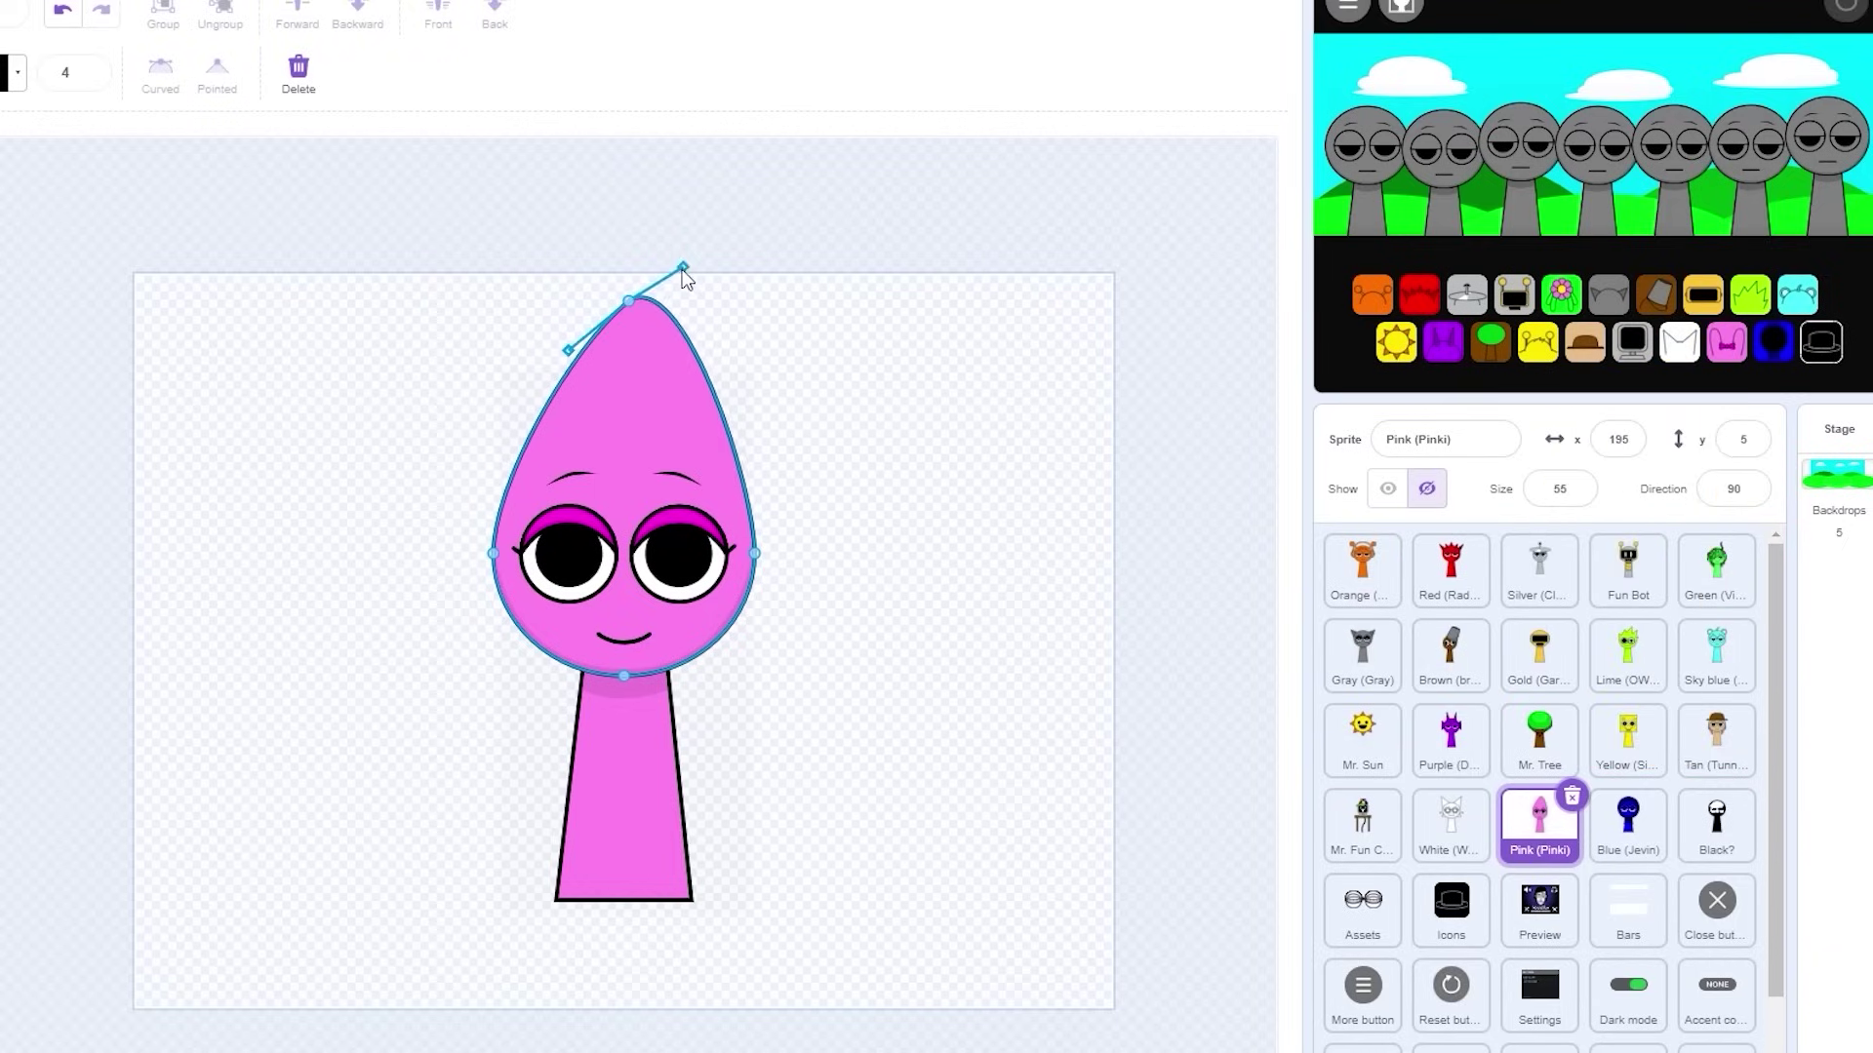
pyautogui.moveTo(671, 355); pyautogui.dragTo(691, 360)
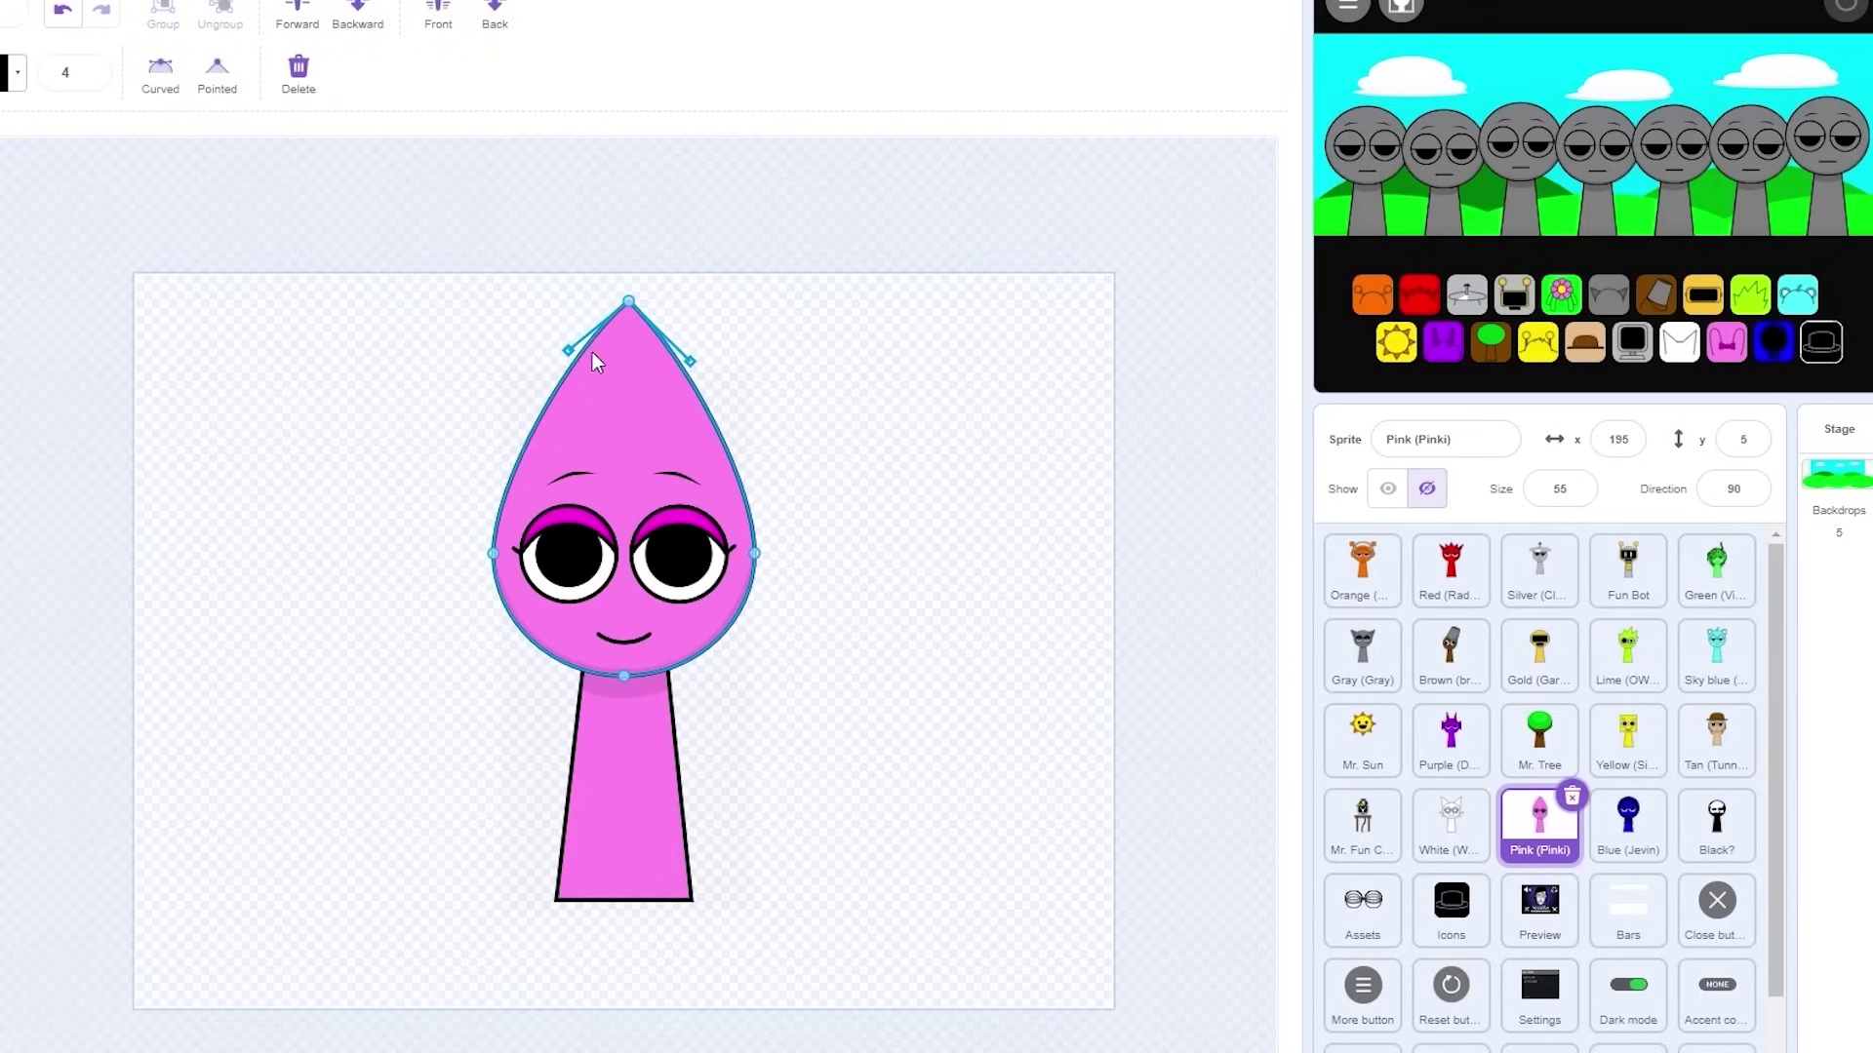
pyautogui.moveTo(574, 353); pyautogui.dragTo(545, 392)
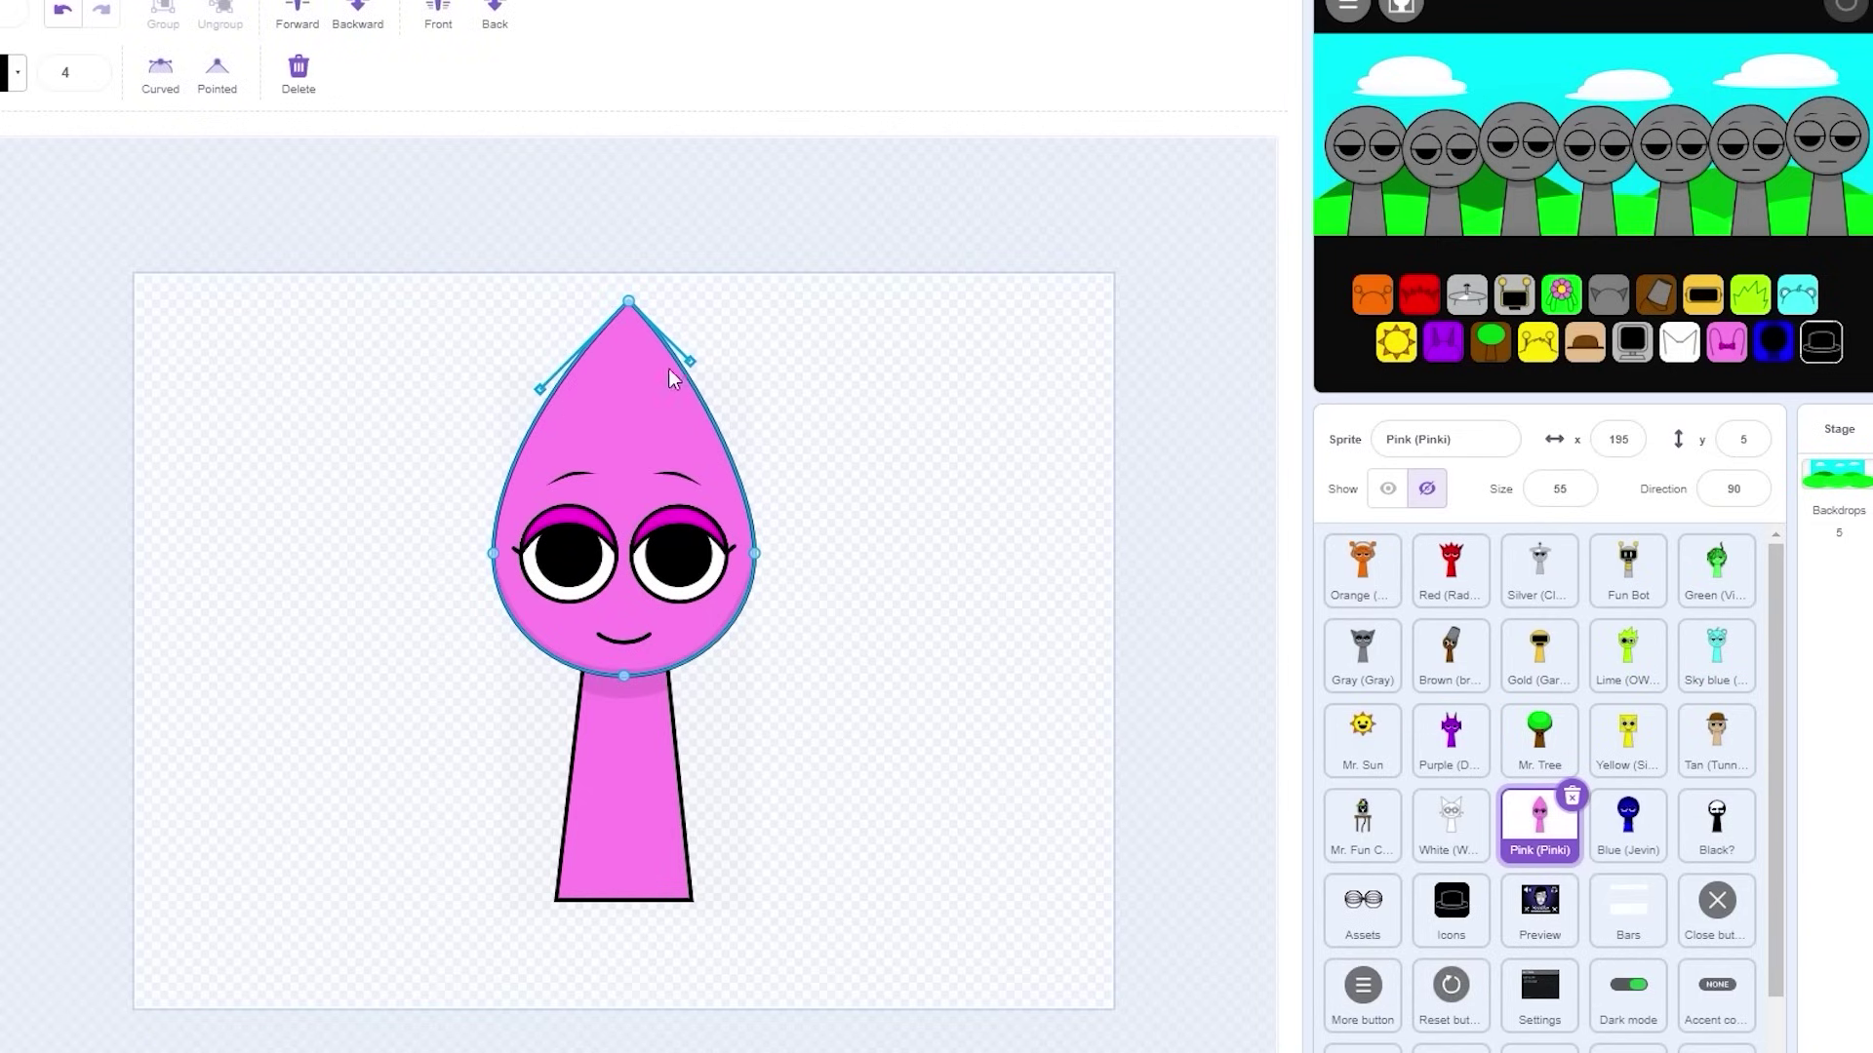
pyautogui.moveTo(689, 360); pyautogui.dragTo(704, 391)
# - Bulge the pink head's outline outward on both lower sides so the head becomes a wide-based cone
pyautogui.moveTo(493, 556)
pyautogui.mouseDown()
pyautogui.moveTo(484, 603)
pyautogui.moveTo(482, 583)
pyautogui.mouseUp()
pyautogui.moveTo(483, 647); pyautogui.dragTo(422, 692)
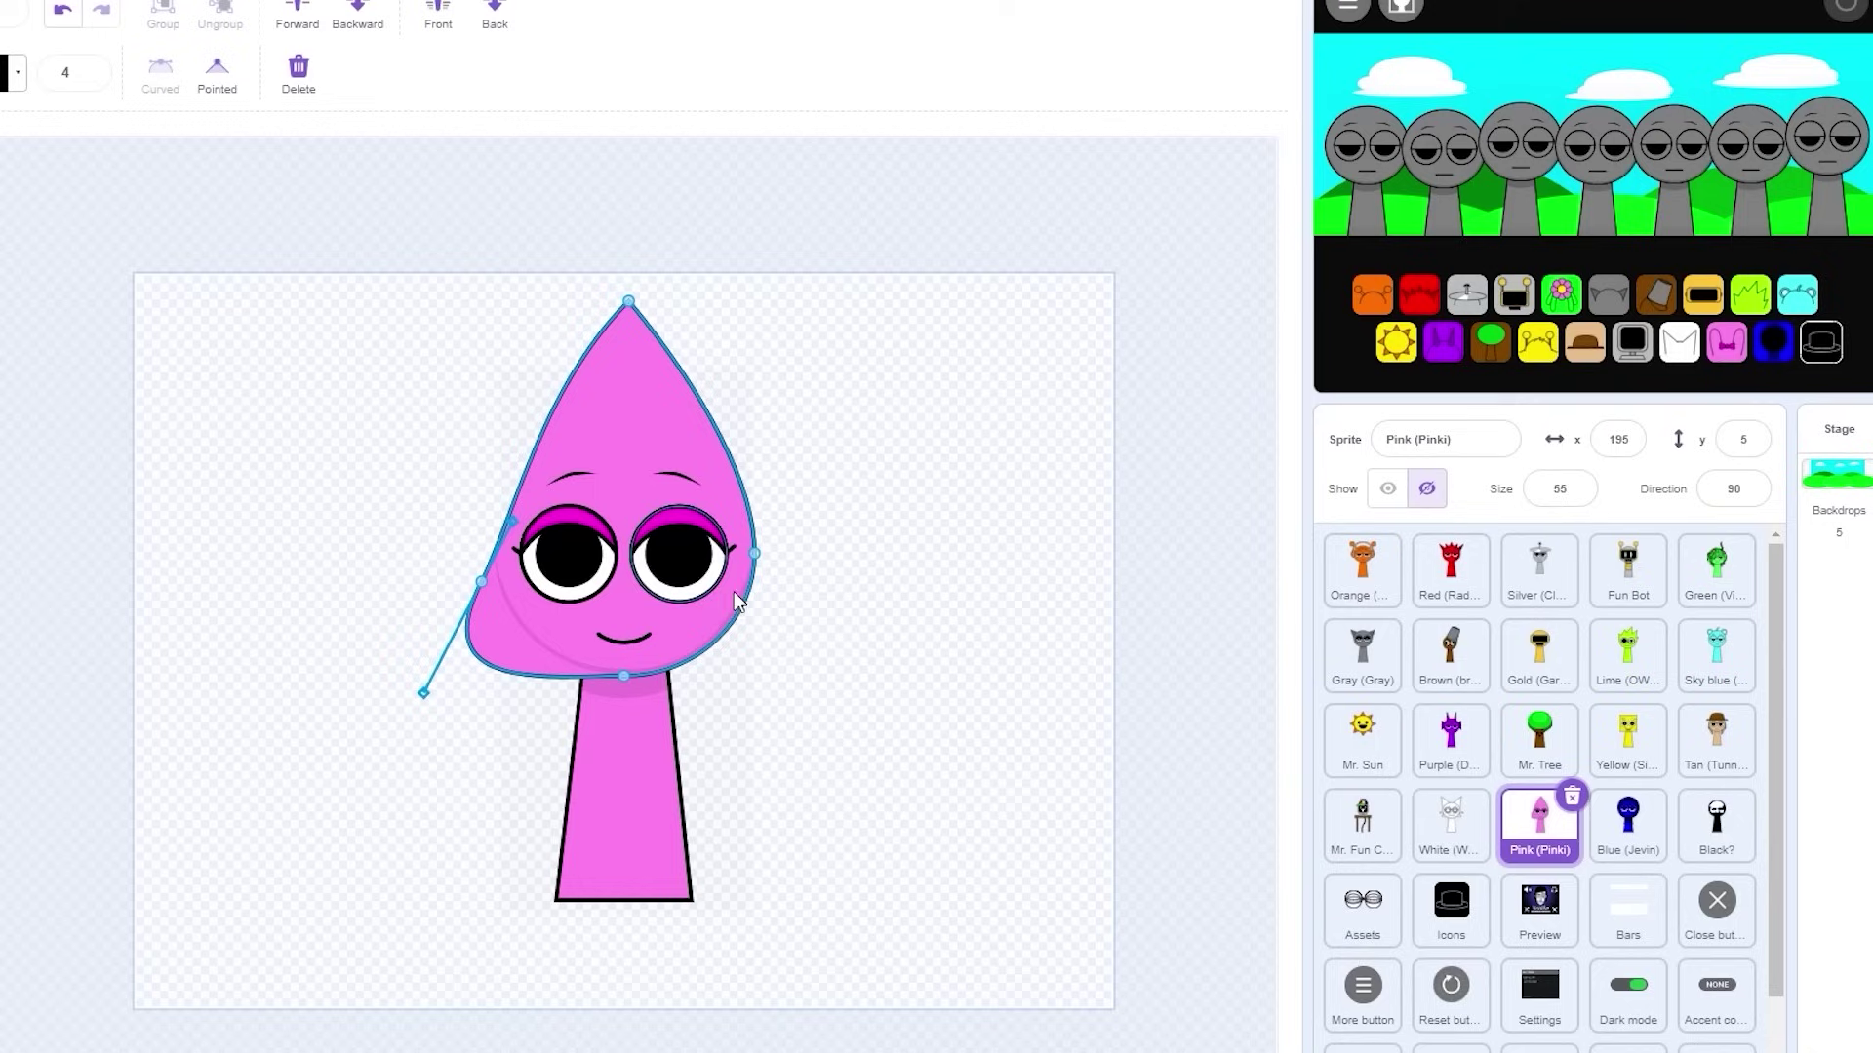
pyautogui.click(755, 553)
pyautogui.moveTo(757, 628); pyautogui.dragTo(826, 706)
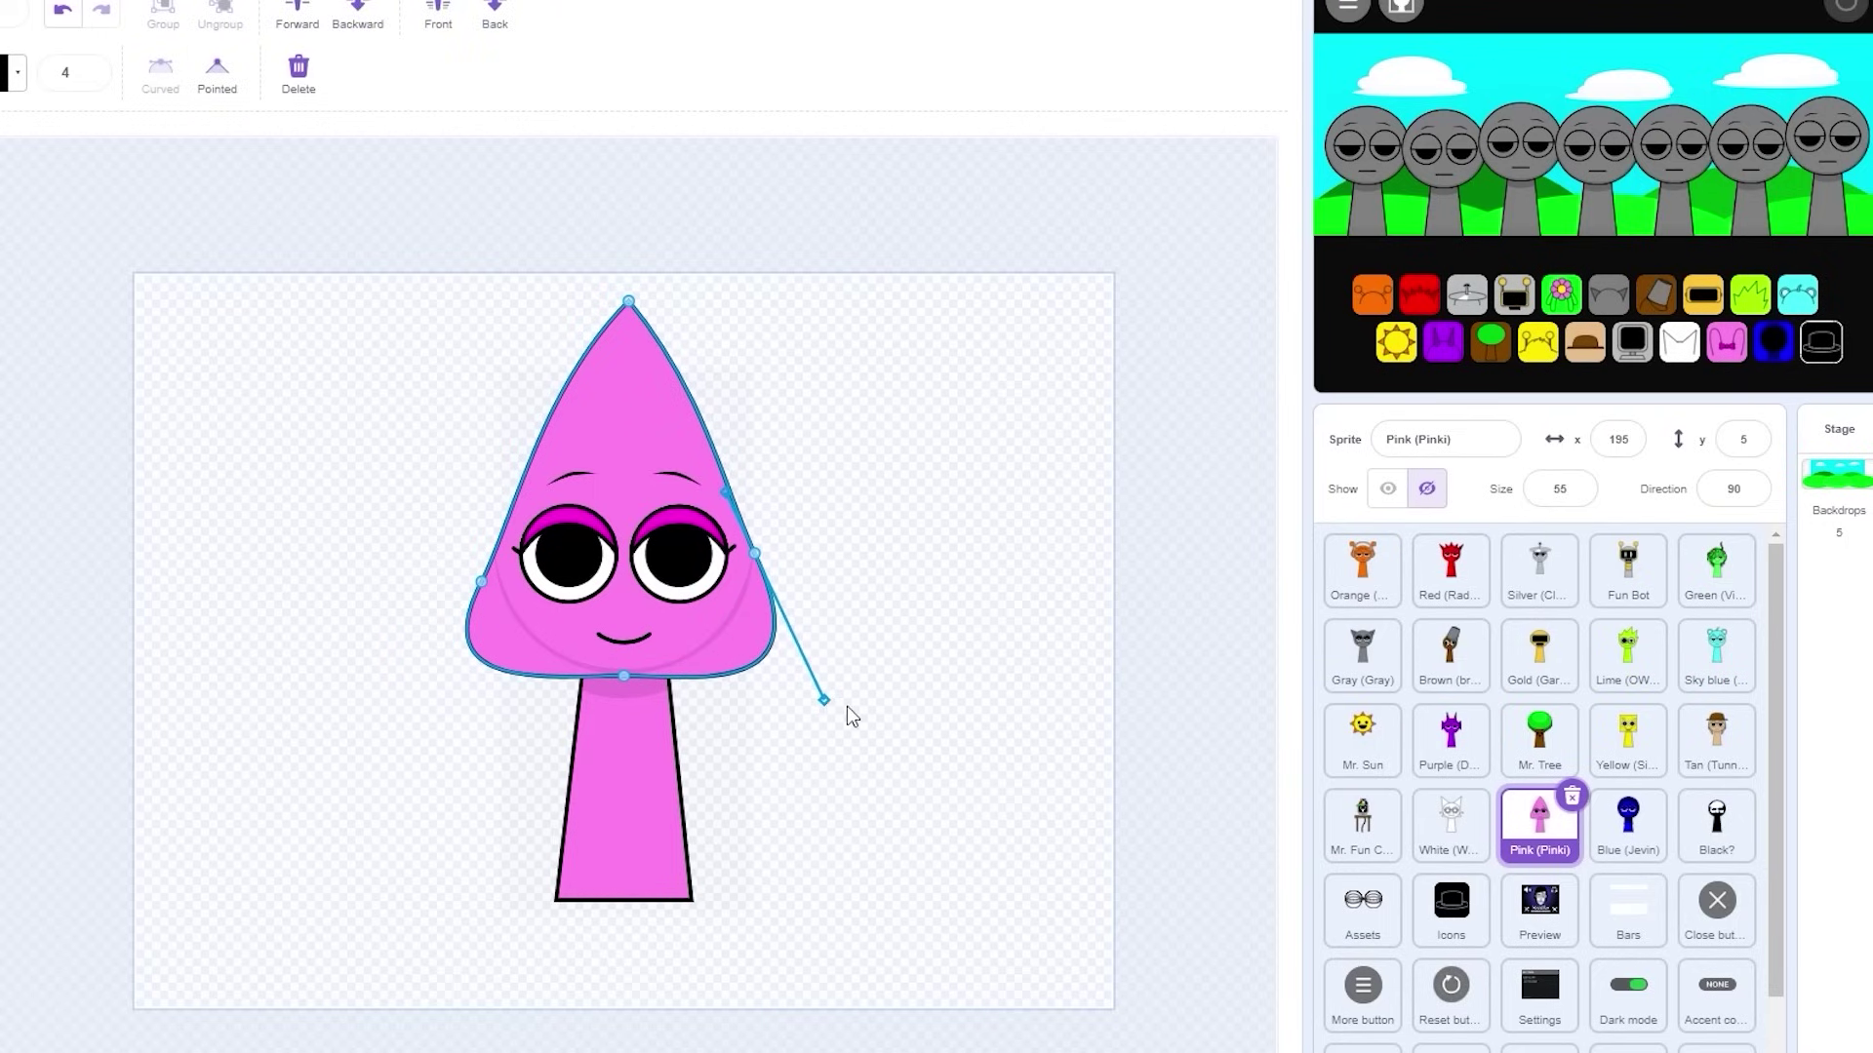
pyautogui.click(1063, 608)
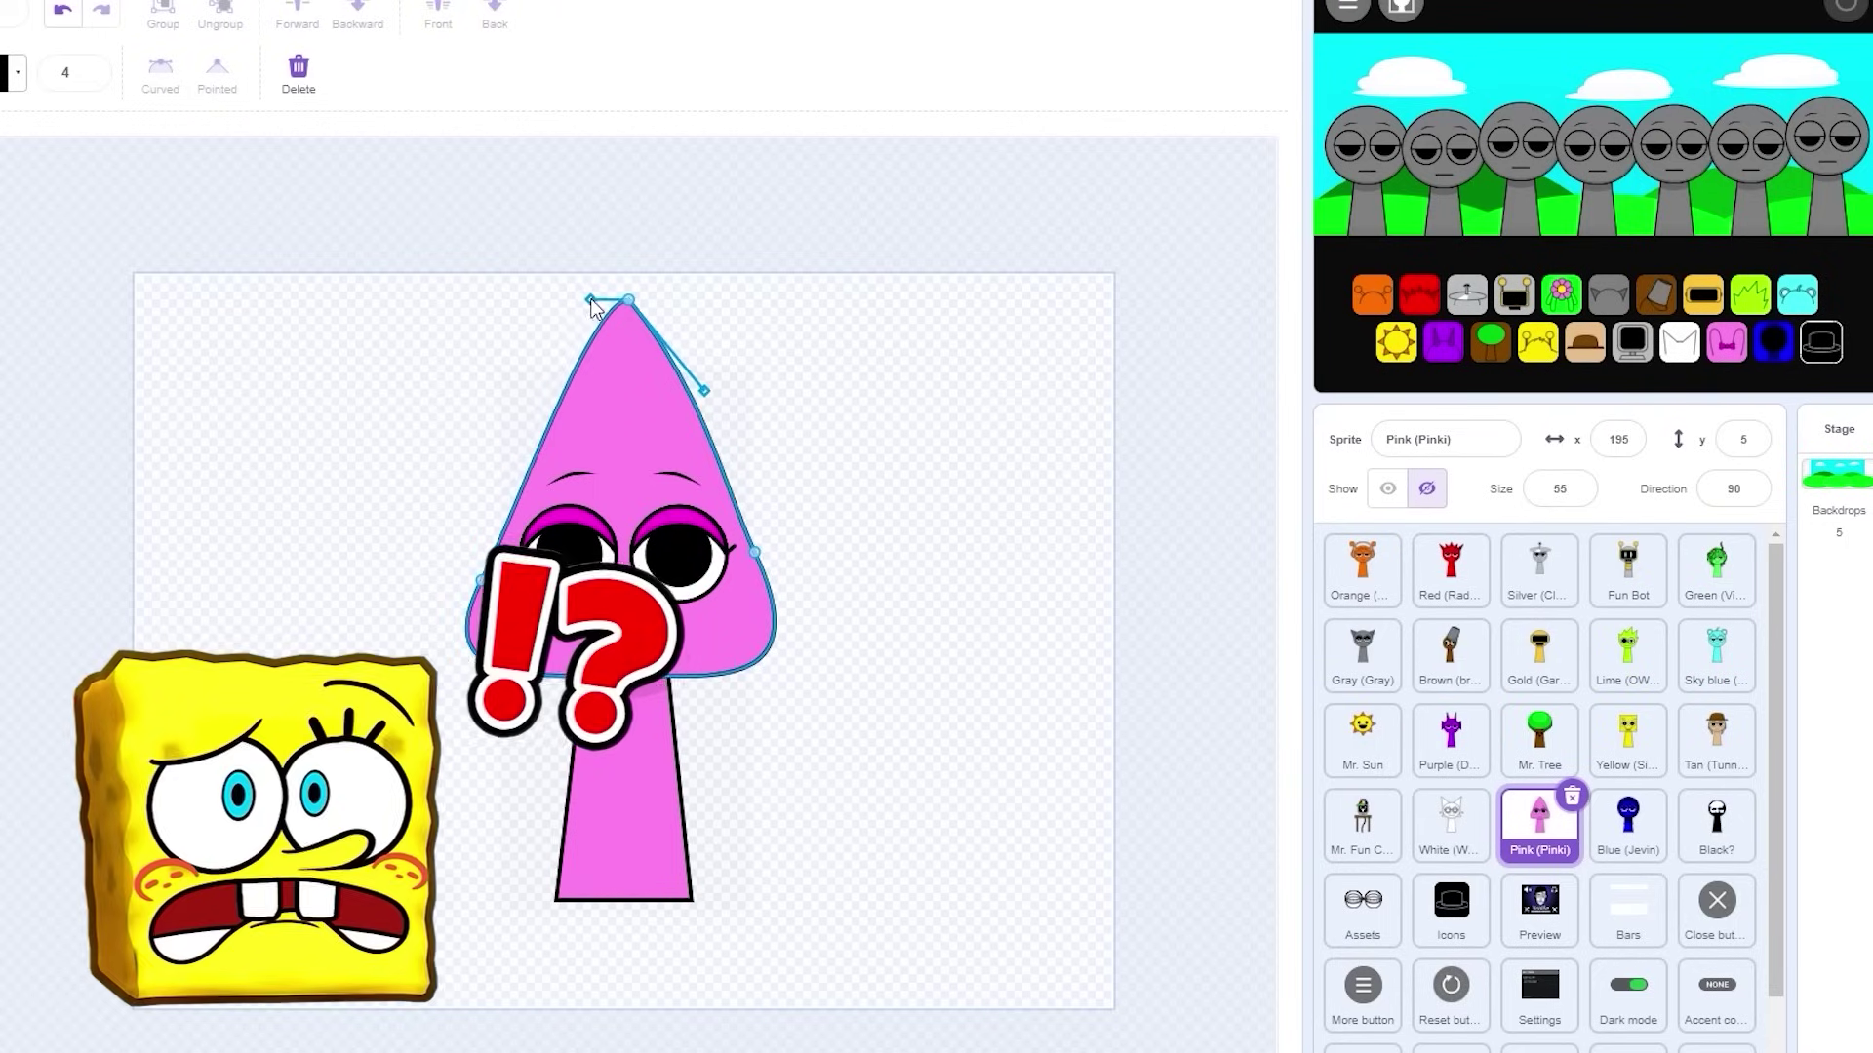
# - Round off the tip of the cone-shaped head and fine-tune the curve of its right side
pyautogui.moveTo(590, 308); pyautogui.dragTo(598, 303)
pyautogui.moveTo(704, 385); pyautogui.dragTo(661, 305)
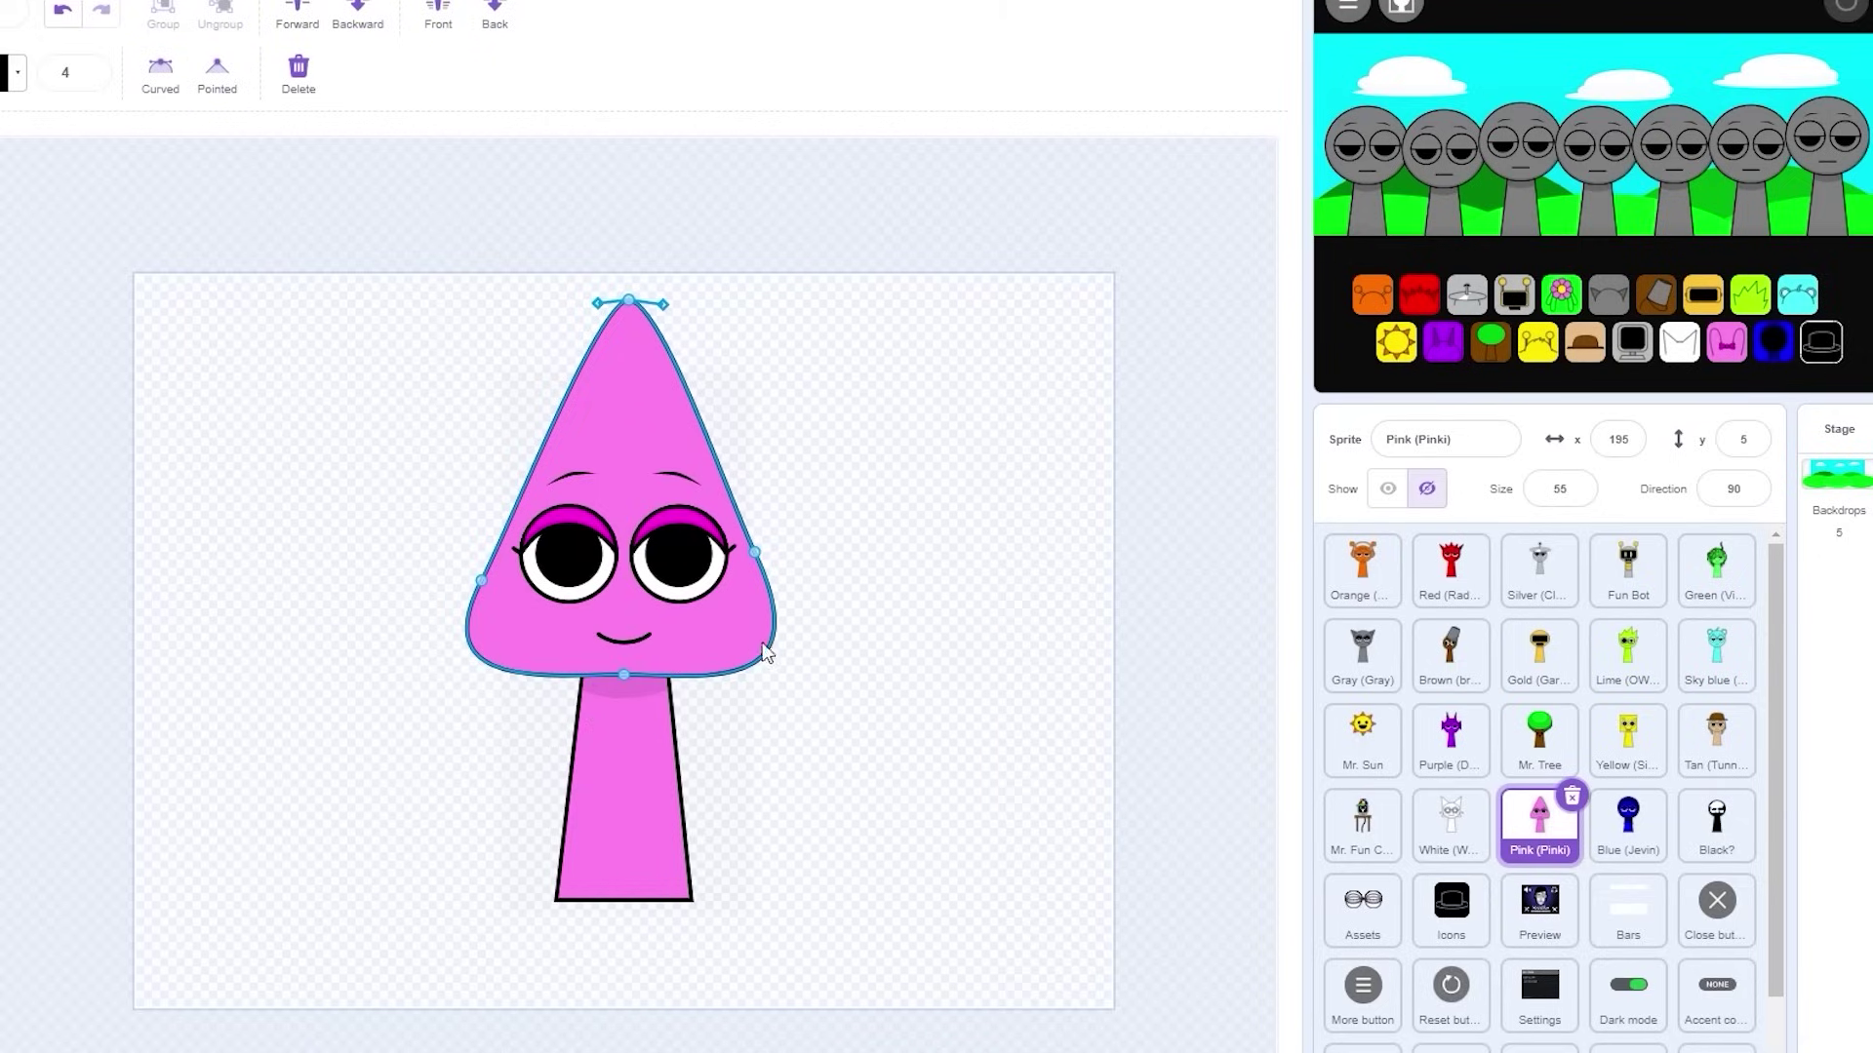
pyautogui.click(757, 556)
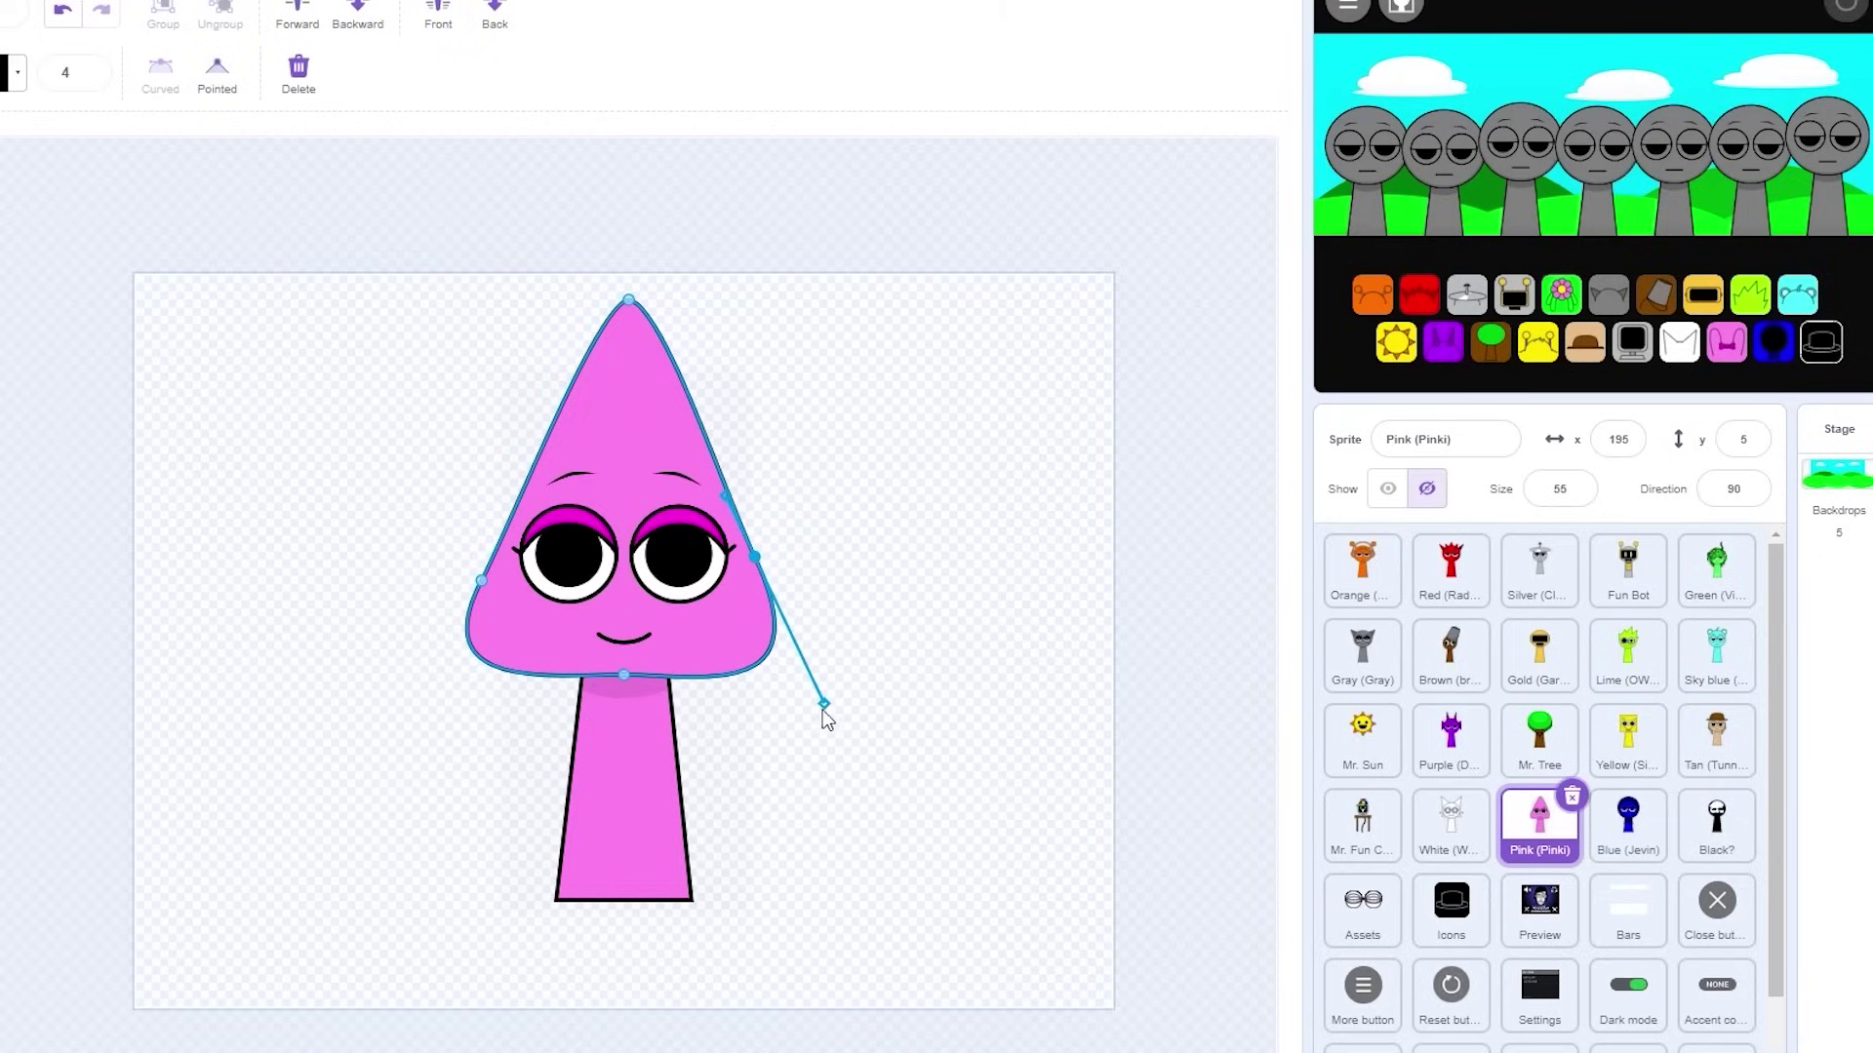
pyautogui.moveTo(826, 704); pyautogui.dragTo(829, 700)
pyautogui.click(944, 652)
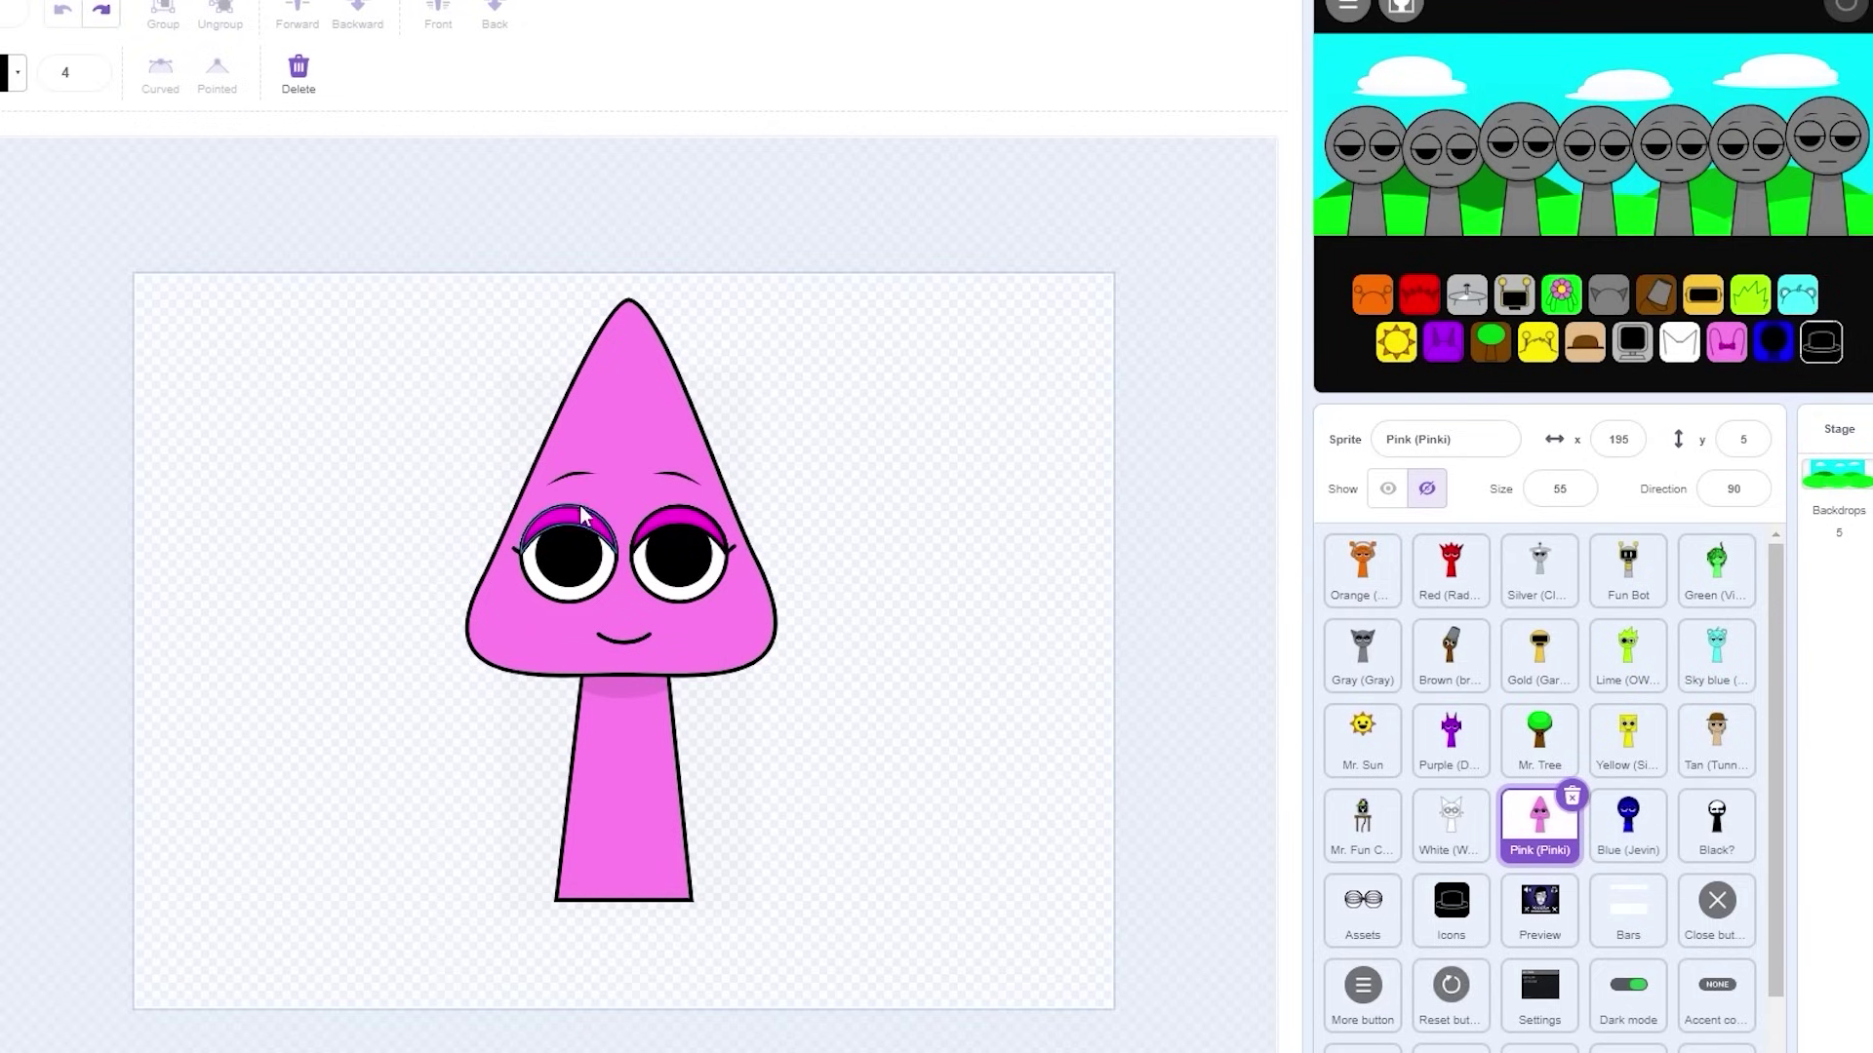
# - Delete the magenta eyelids and the eyelashes around both eyes and adjust the curve of the smile
pyautogui.press('Delete')
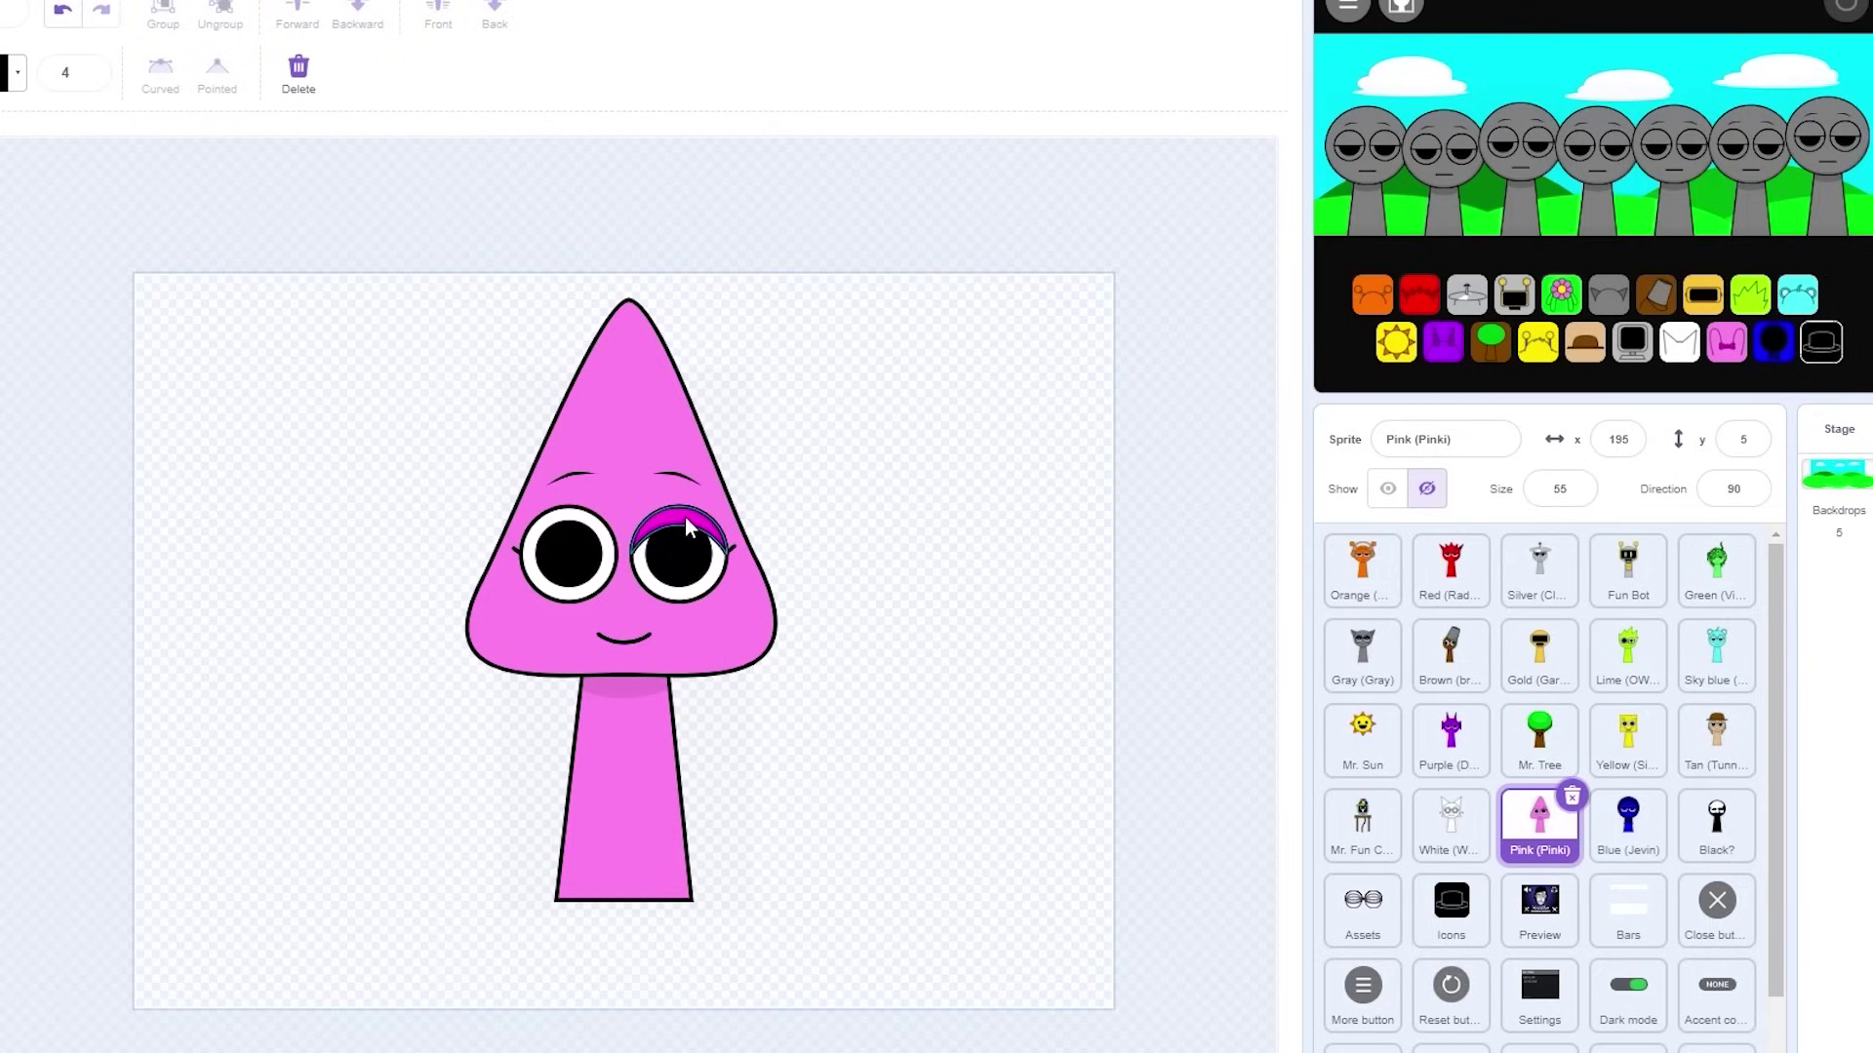
pyautogui.click(684, 517)
pyautogui.press('Delete')
pyautogui.click(732, 552)
pyautogui.press('Delete')
pyautogui.click(996, 537)
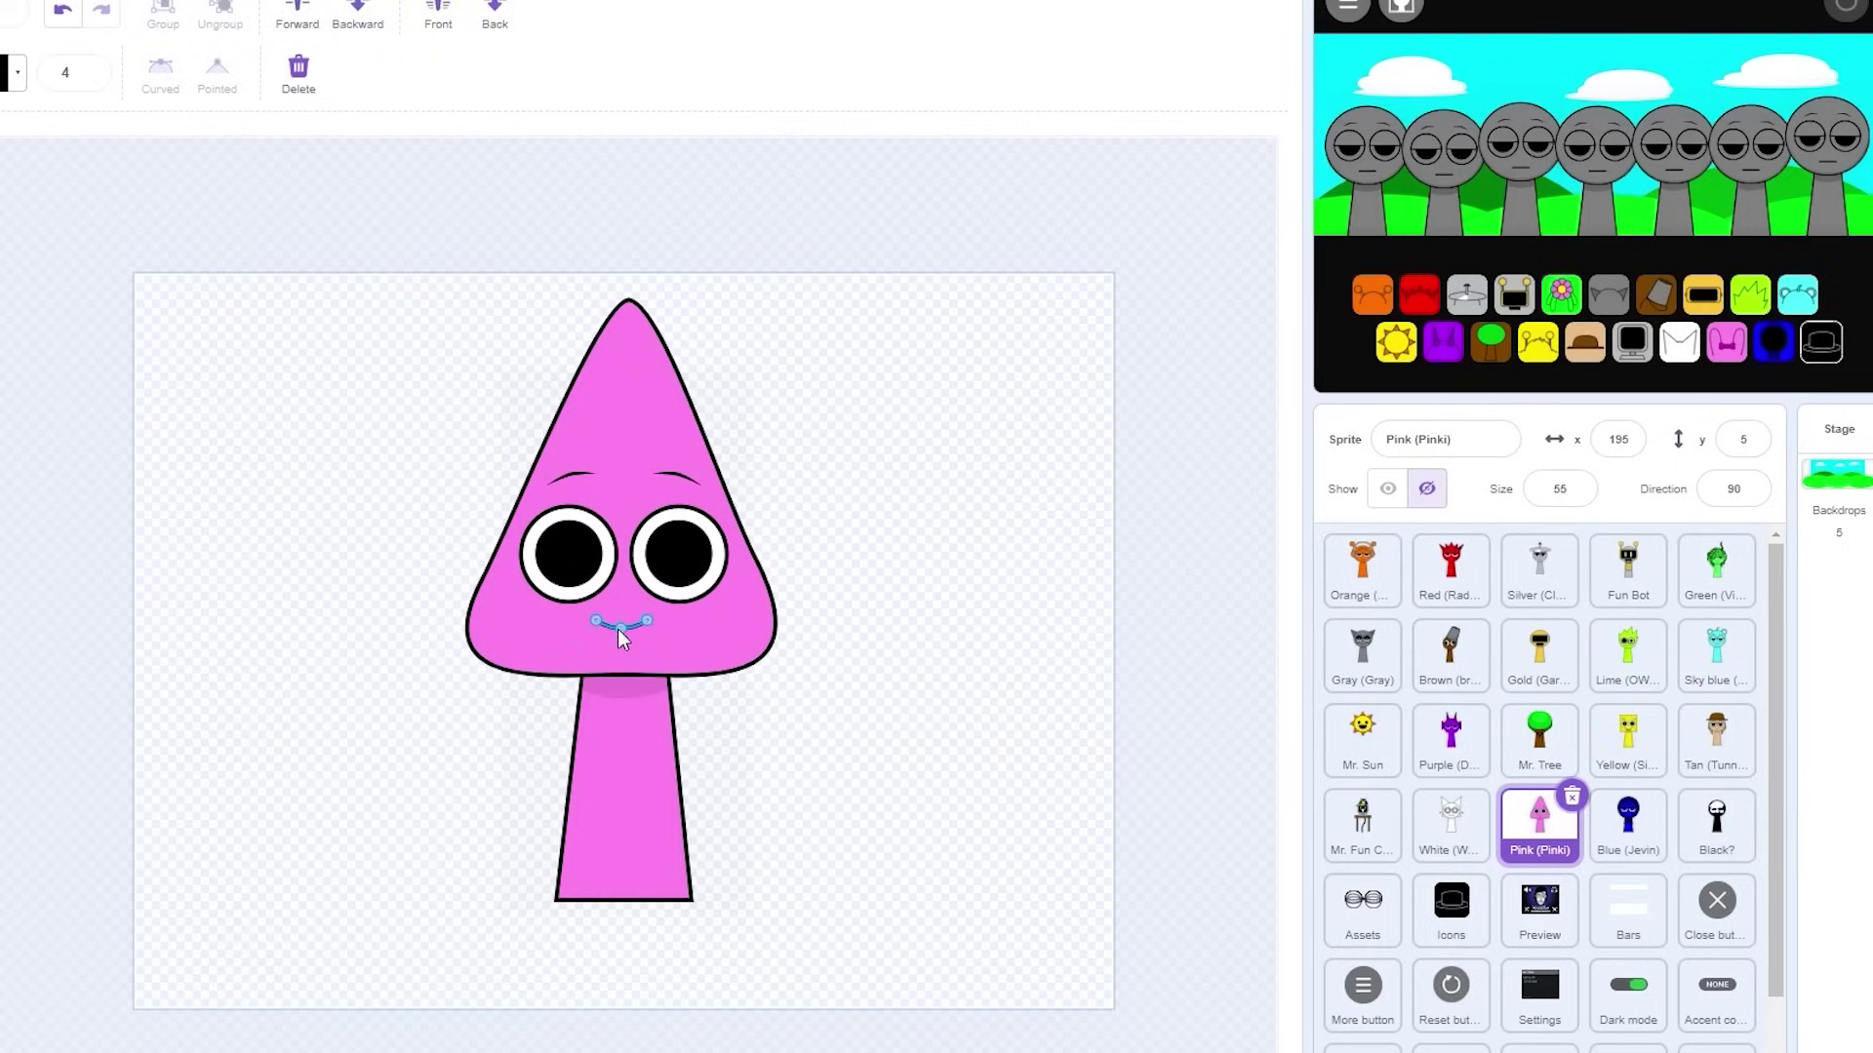
pyautogui.click(953, 677)
pyautogui.click(963, 496)
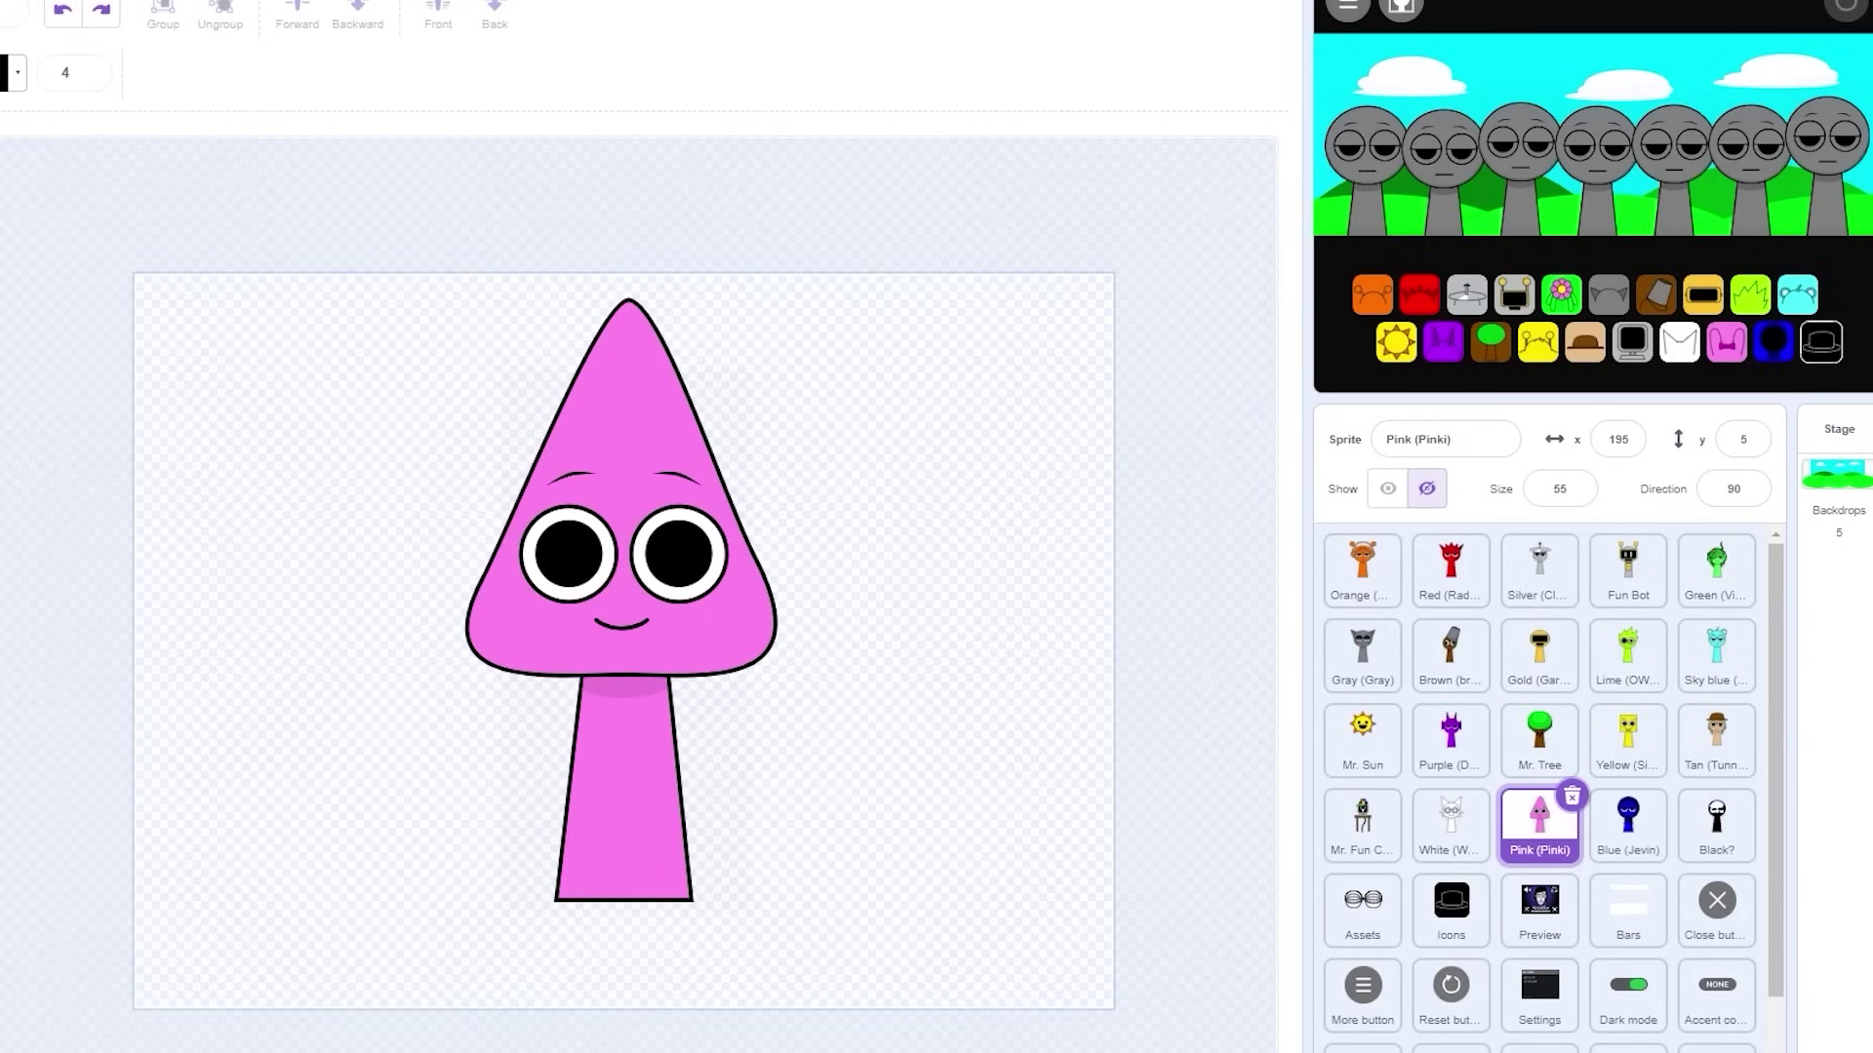
pyautogui.moveTo(475, 353)
pyautogui.mouseDown()
pyautogui.moveTo(870, 872)
pyautogui.moveTo(465, 507)
pyautogui.mouseUp()
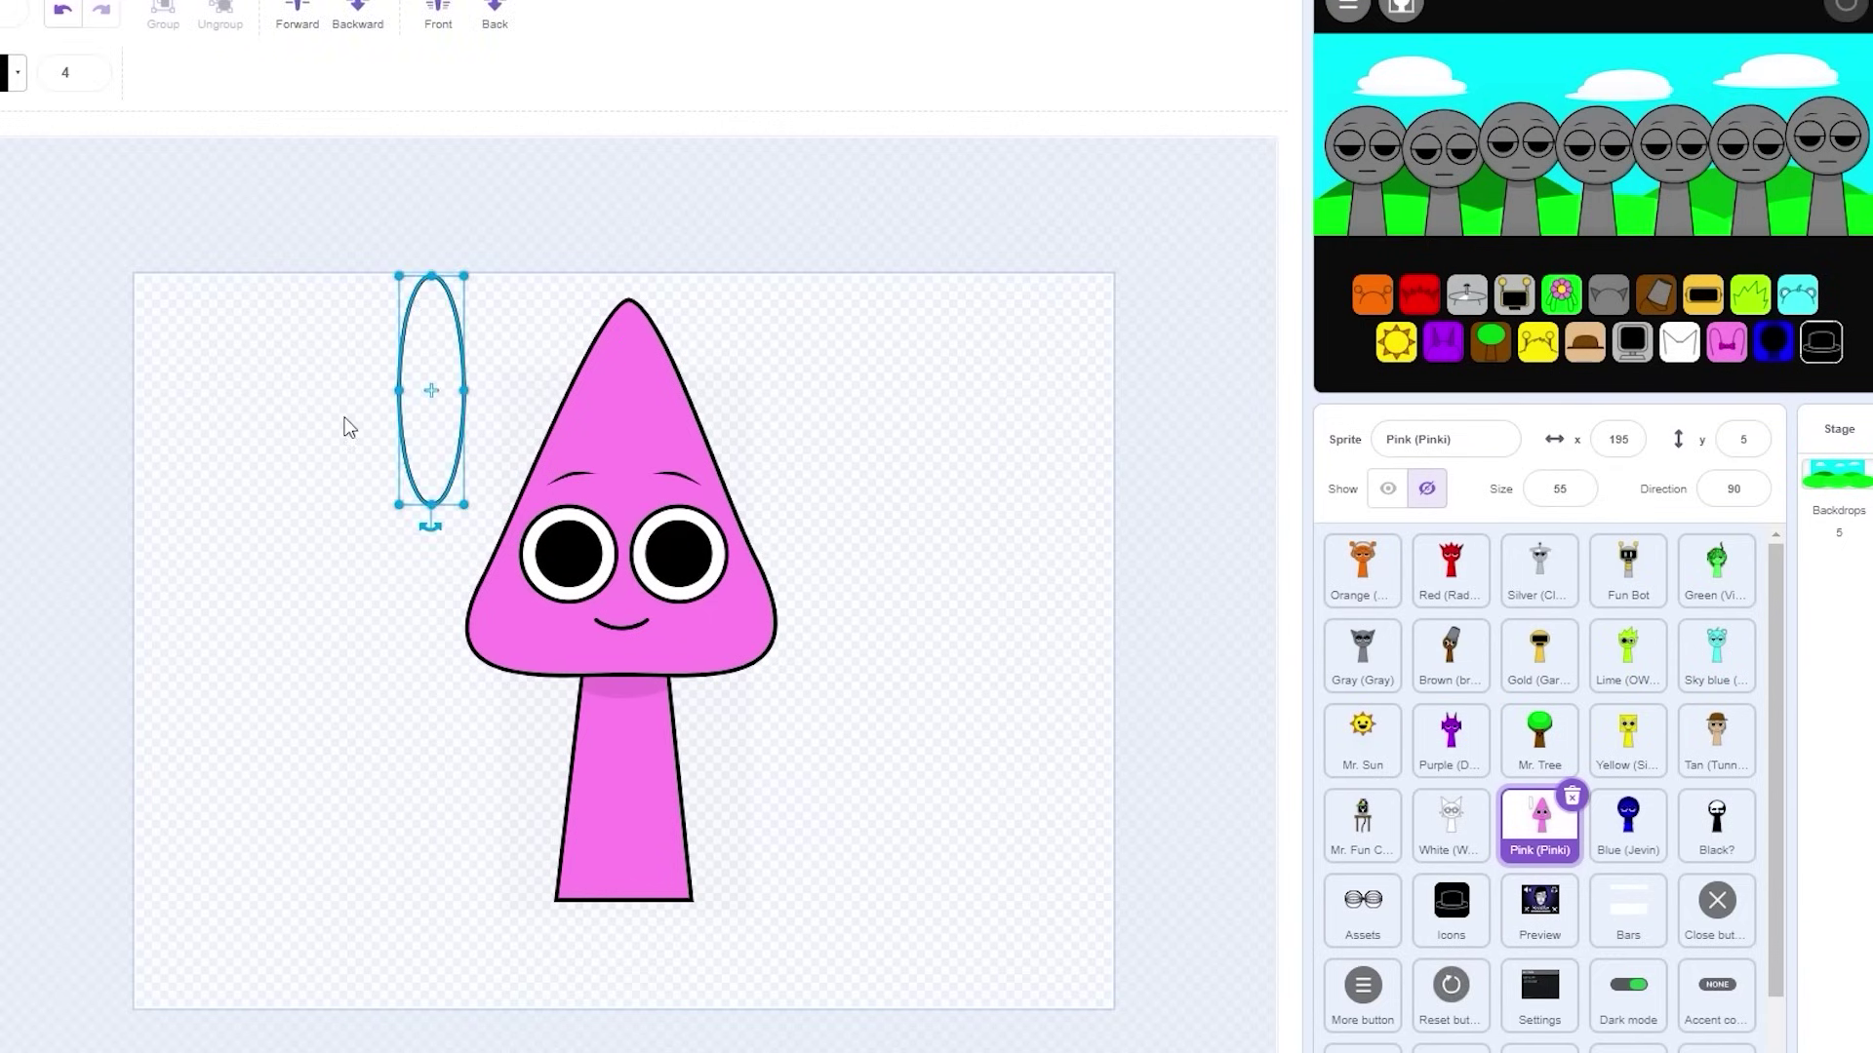
pyautogui.press('Delete')
pyautogui.moveTo(414, 309); pyautogui.dragTo(900, 900)
pyautogui.click(407, 456)
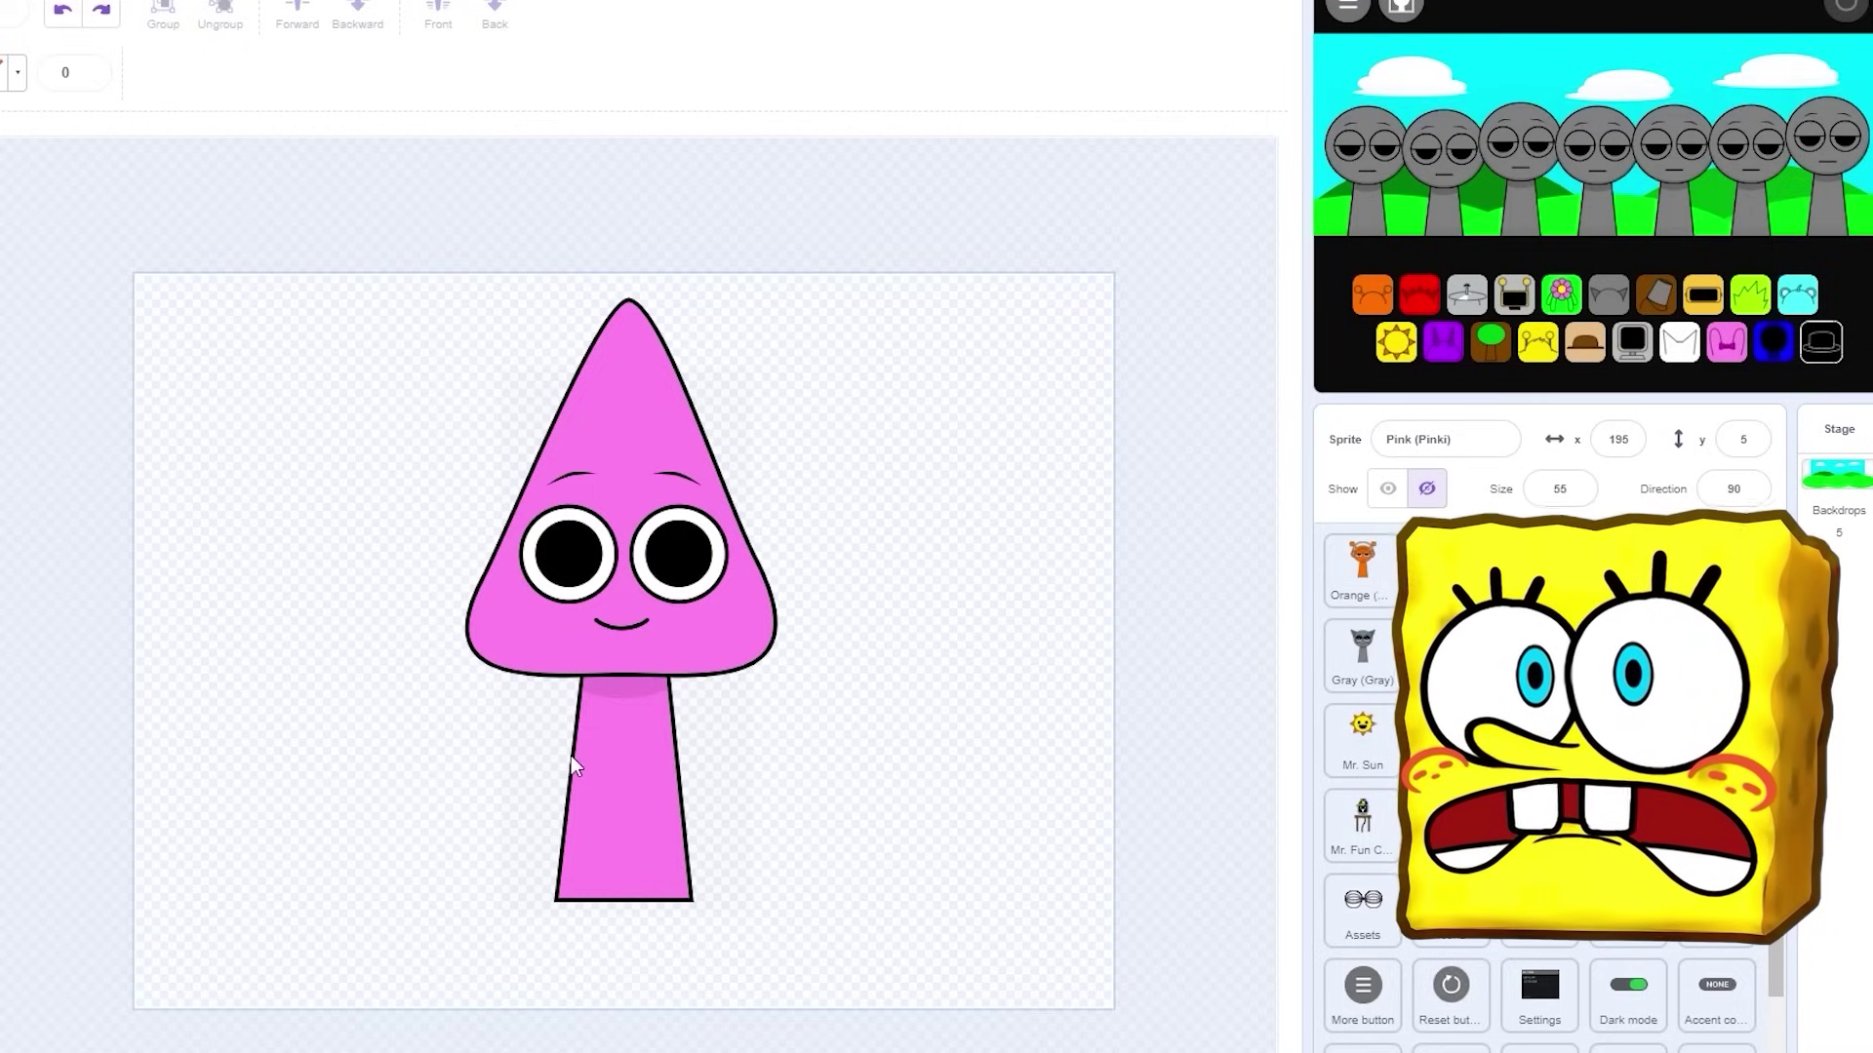
# - Draw a rectangular band across the middle of the pink body as the character's shorts
pyautogui.moveTo(570, 755); pyautogui.dragTo(682, 822)
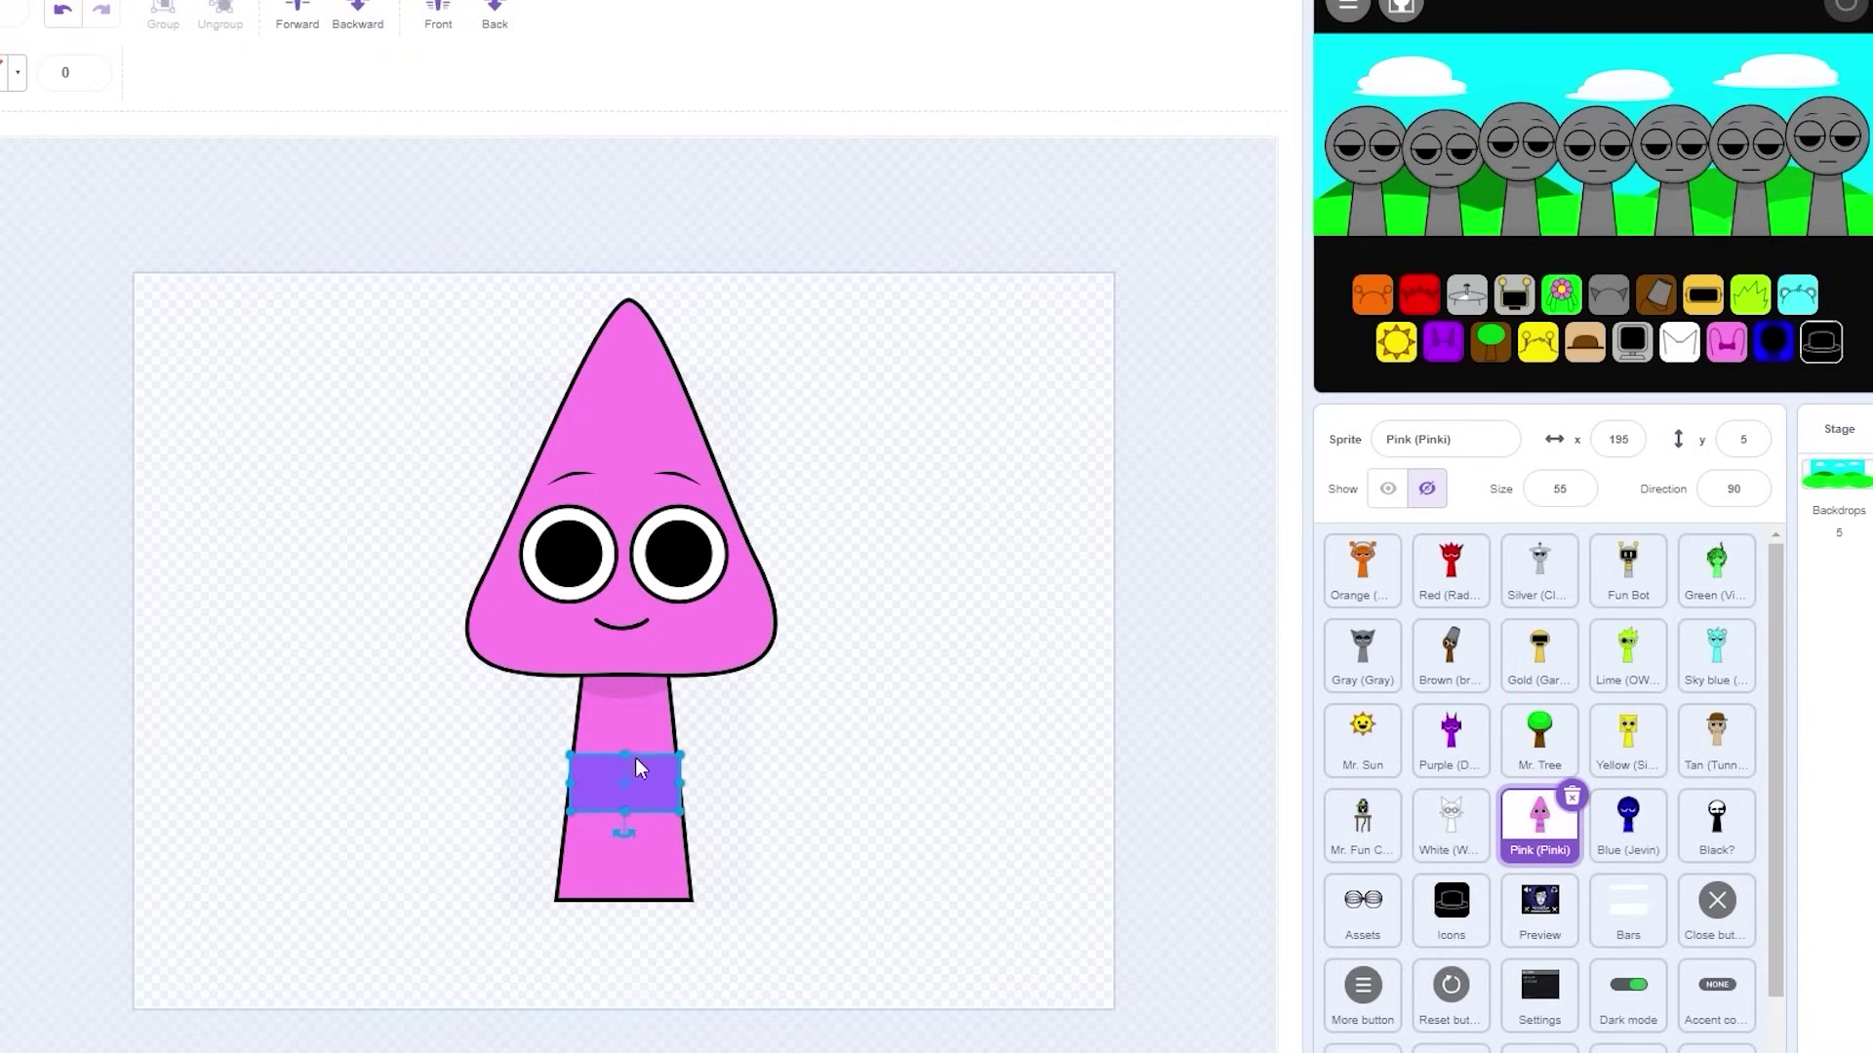
pyautogui.click(1427, 478)
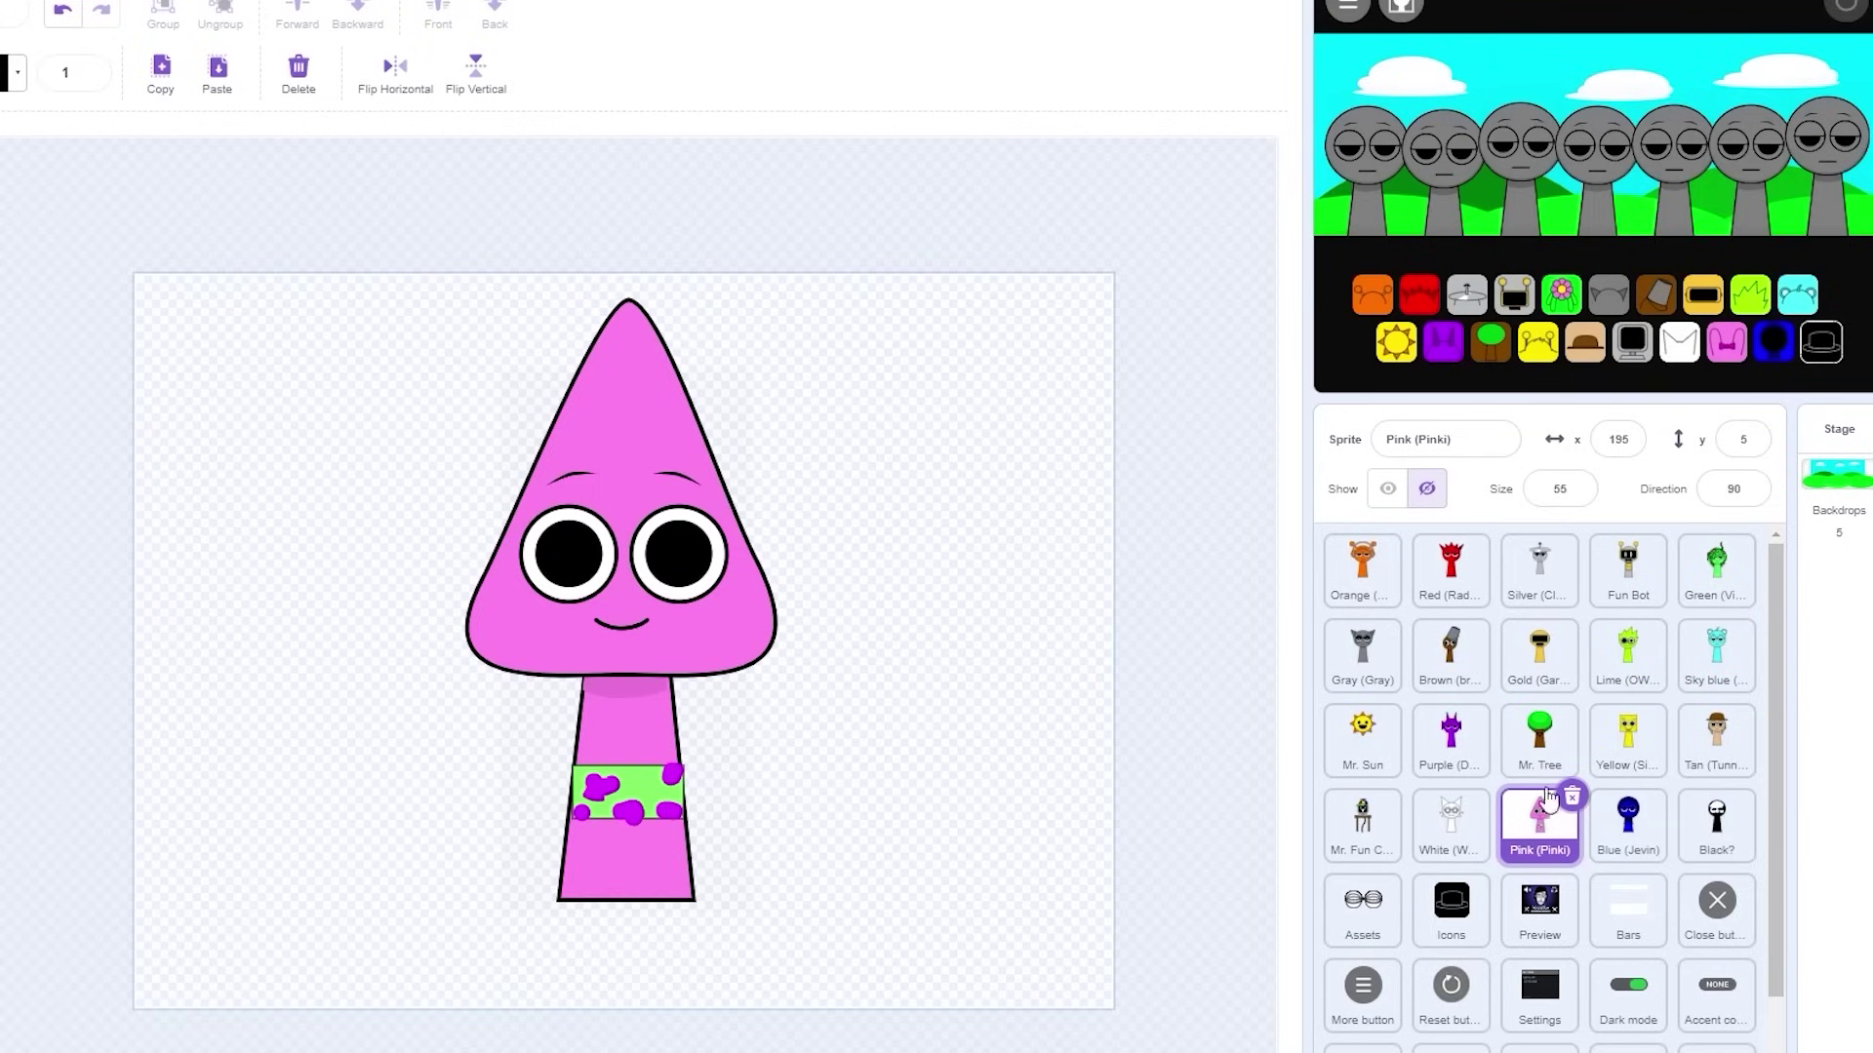
# - Look through the costumes of the Mr. Tree, Gold, Silver, Fun Bot and Red sprites for comparison
pyautogui.click(1539, 746)
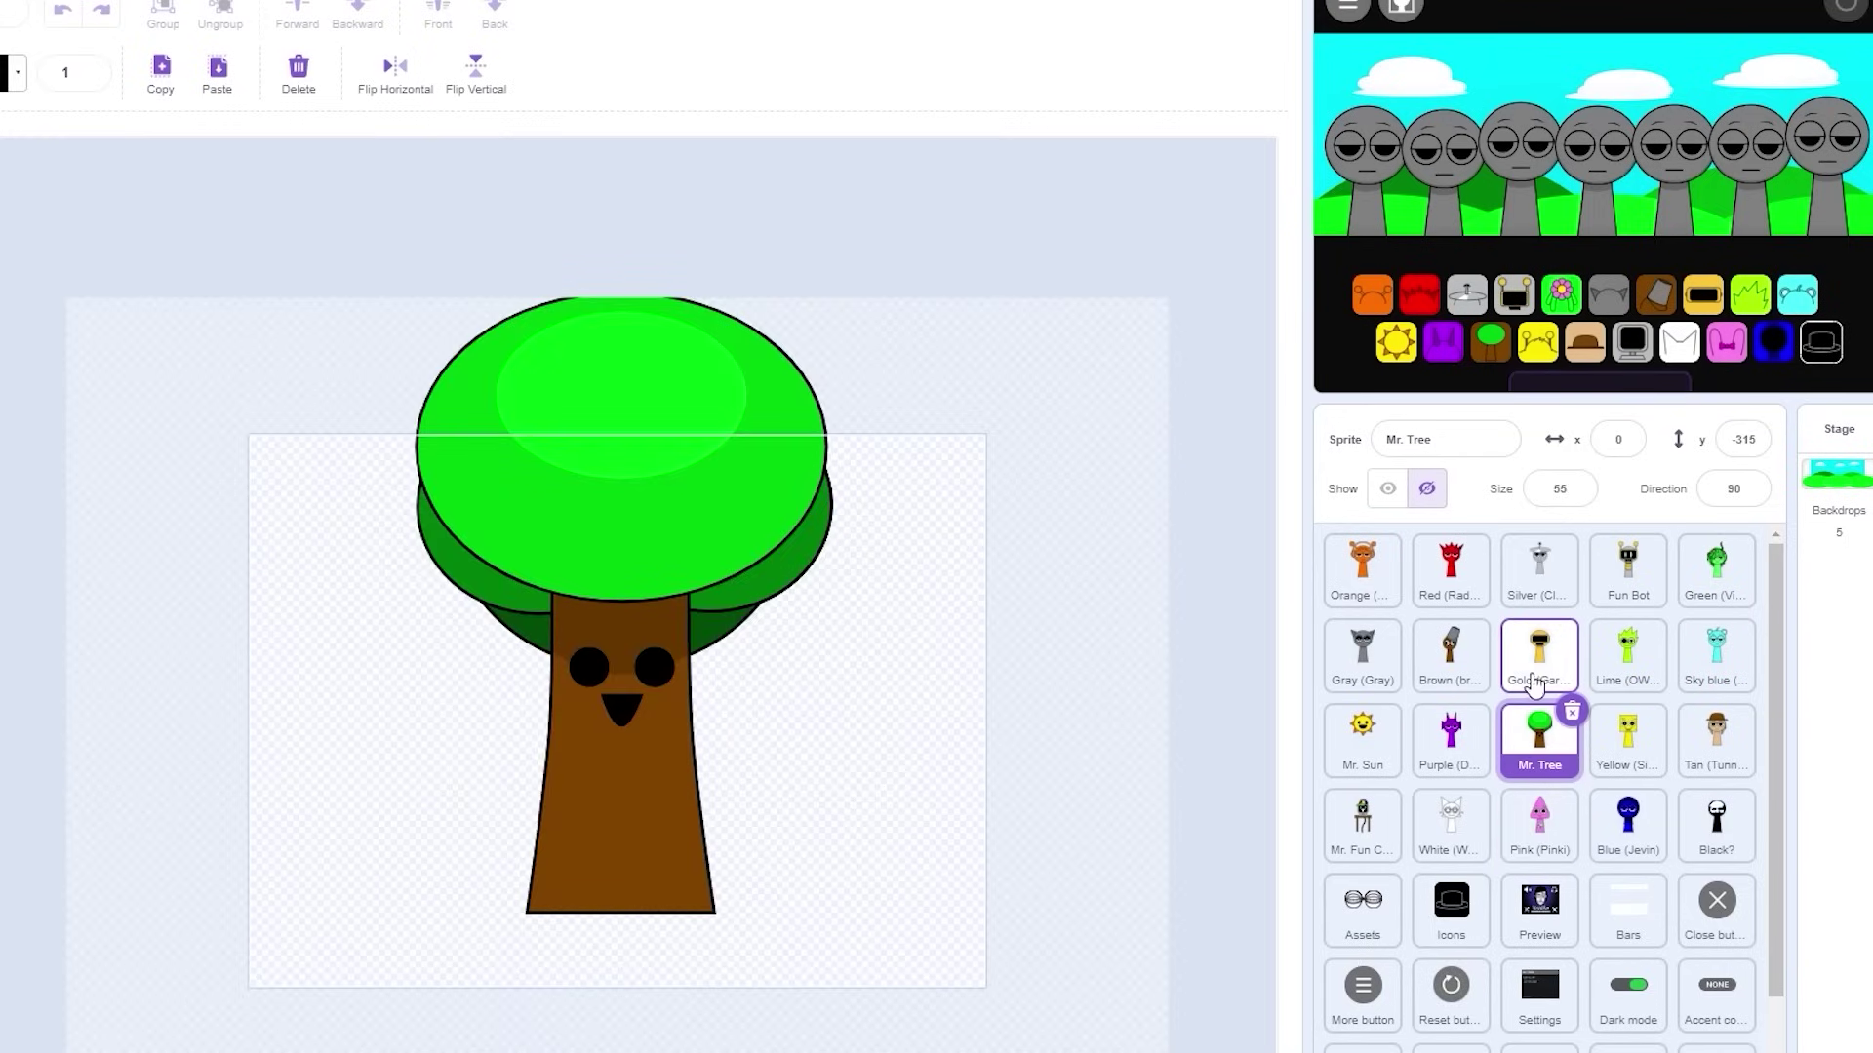
pyautogui.click(1537, 671)
pyautogui.click(1539, 571)
pyautogui.click(1627, 570)
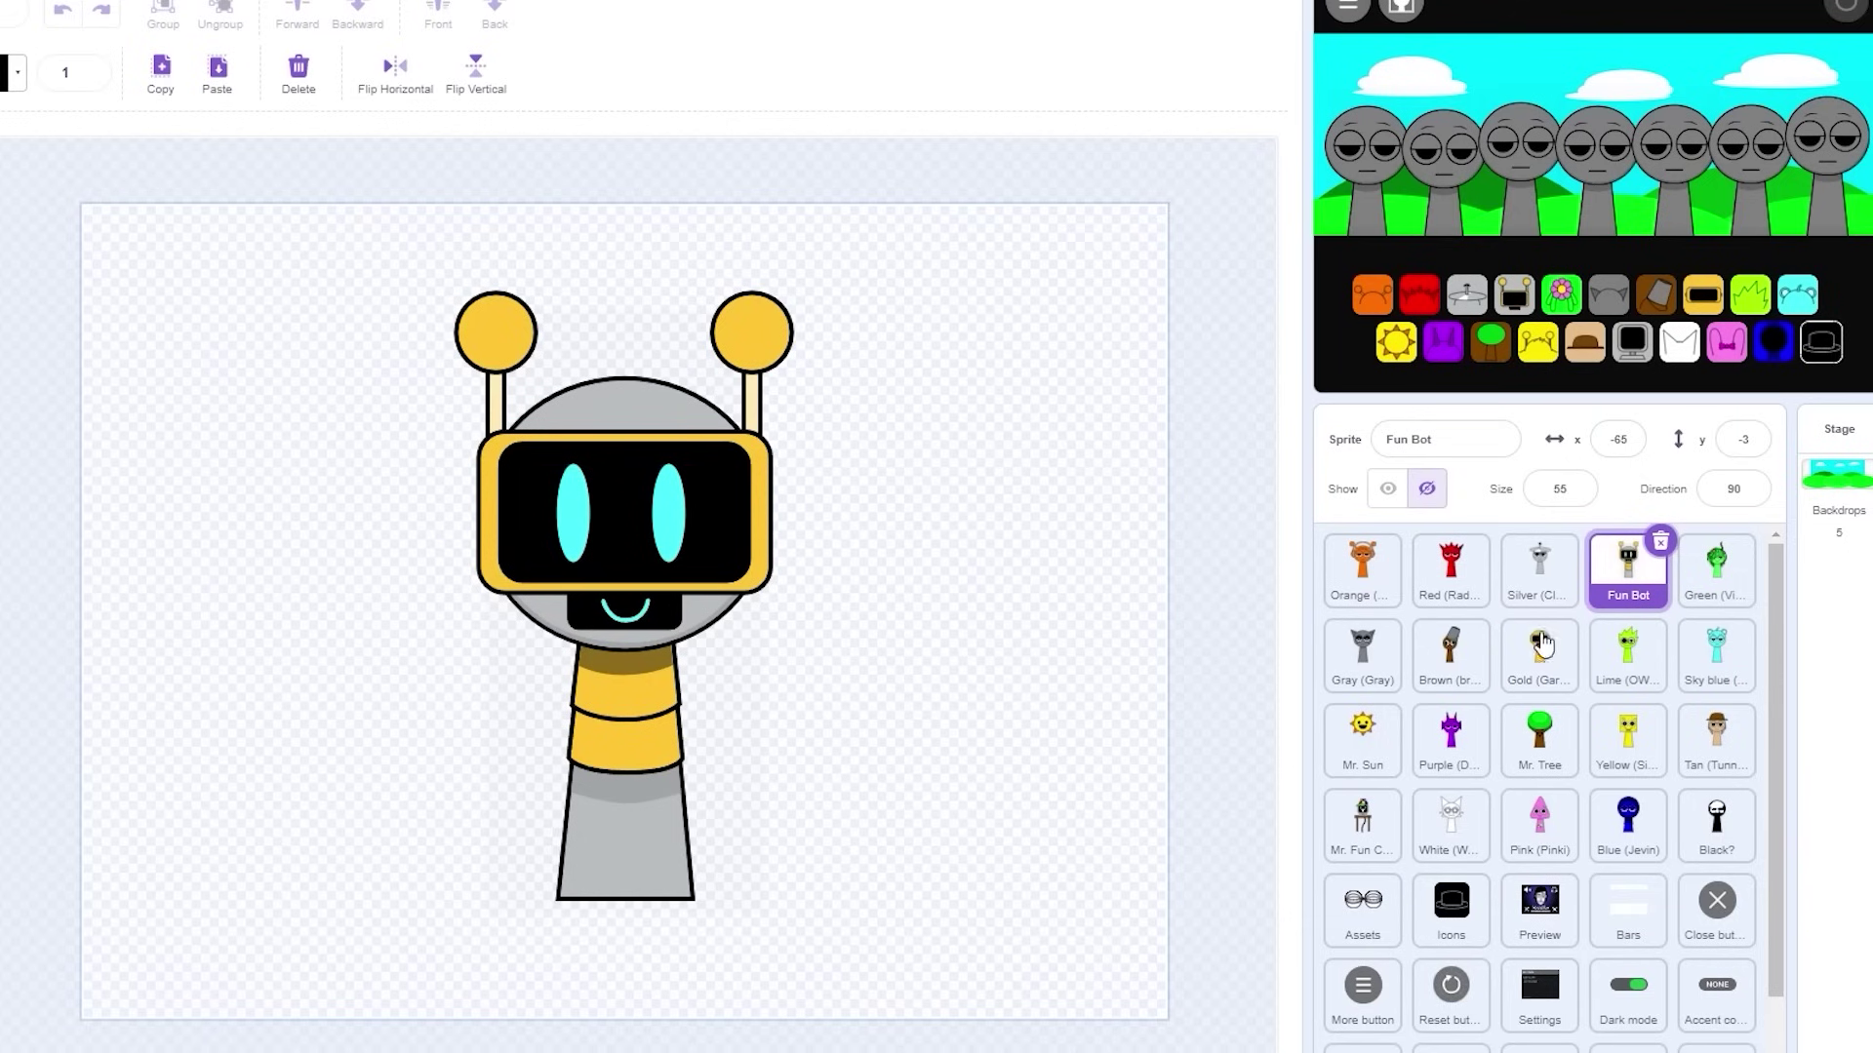
pyautogui.click(1448, 584)
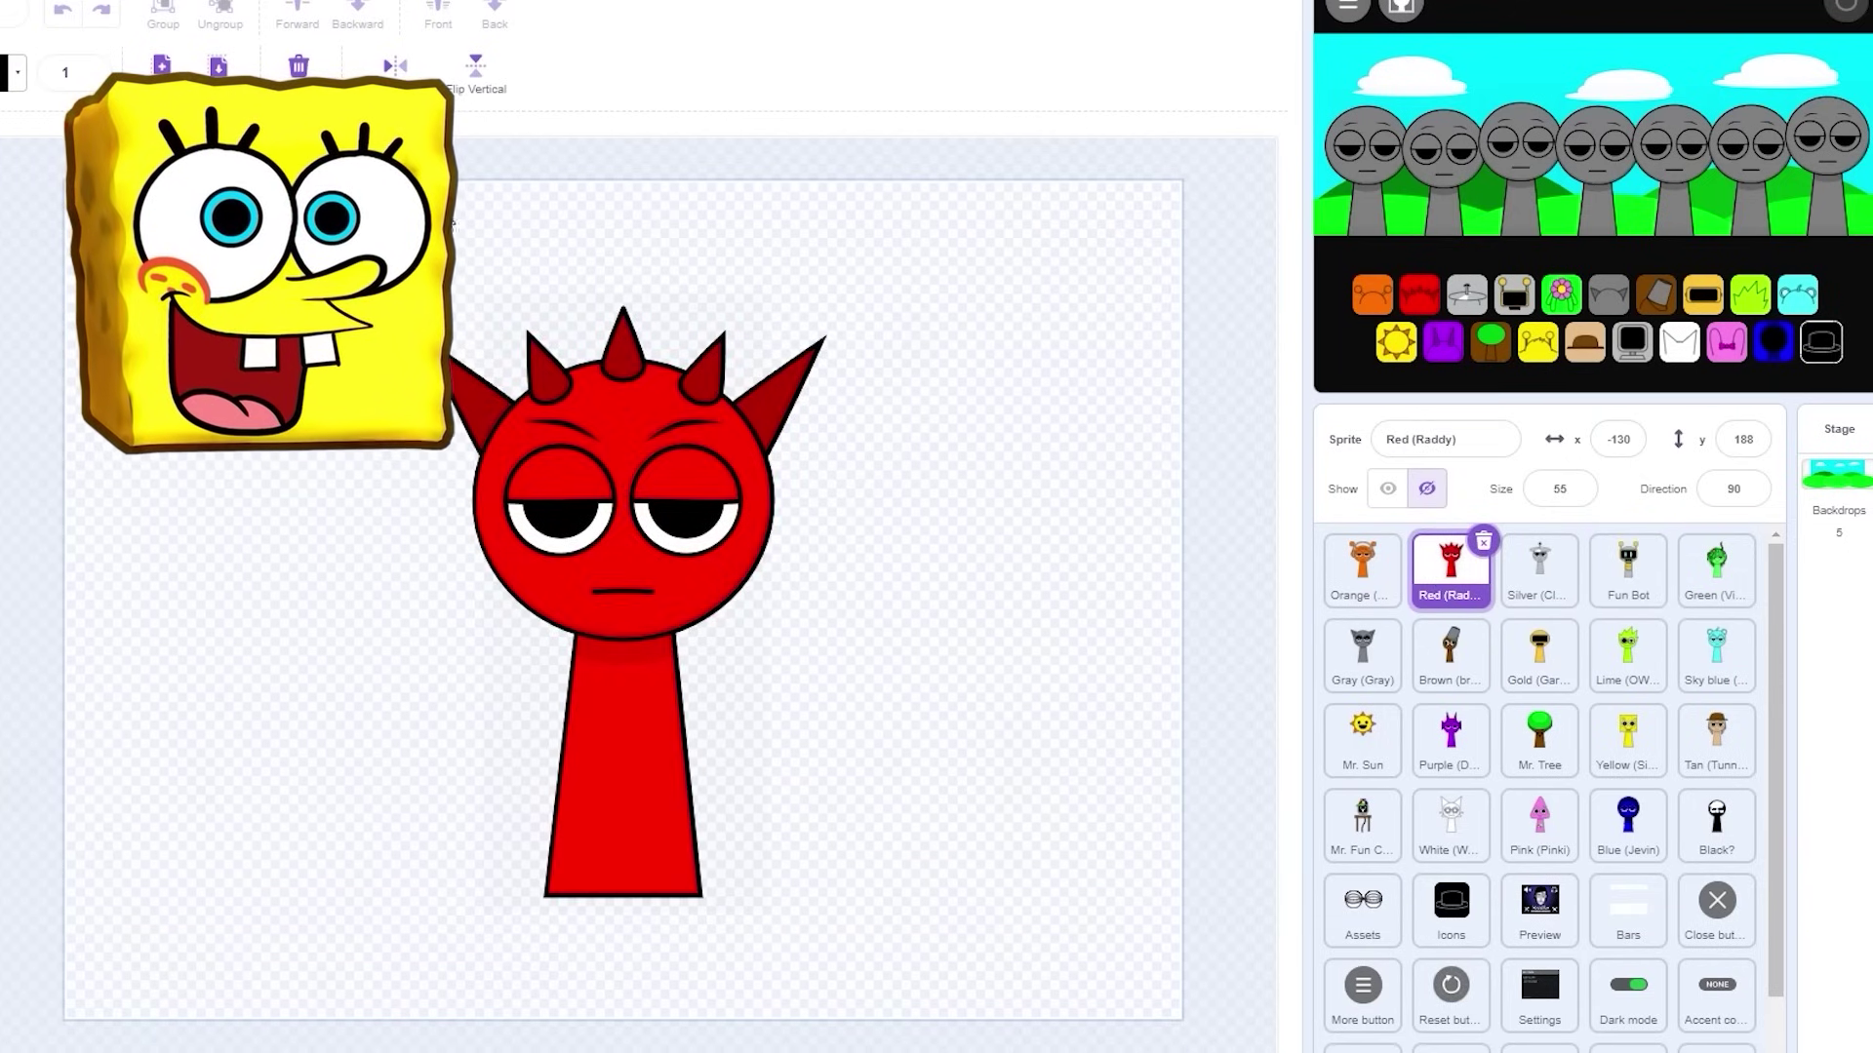
# - Return to the Pink (Pinki) costume, select its whole drawing, and try the pink character in the game's middle slot
pyautogui.click(1541, 824)
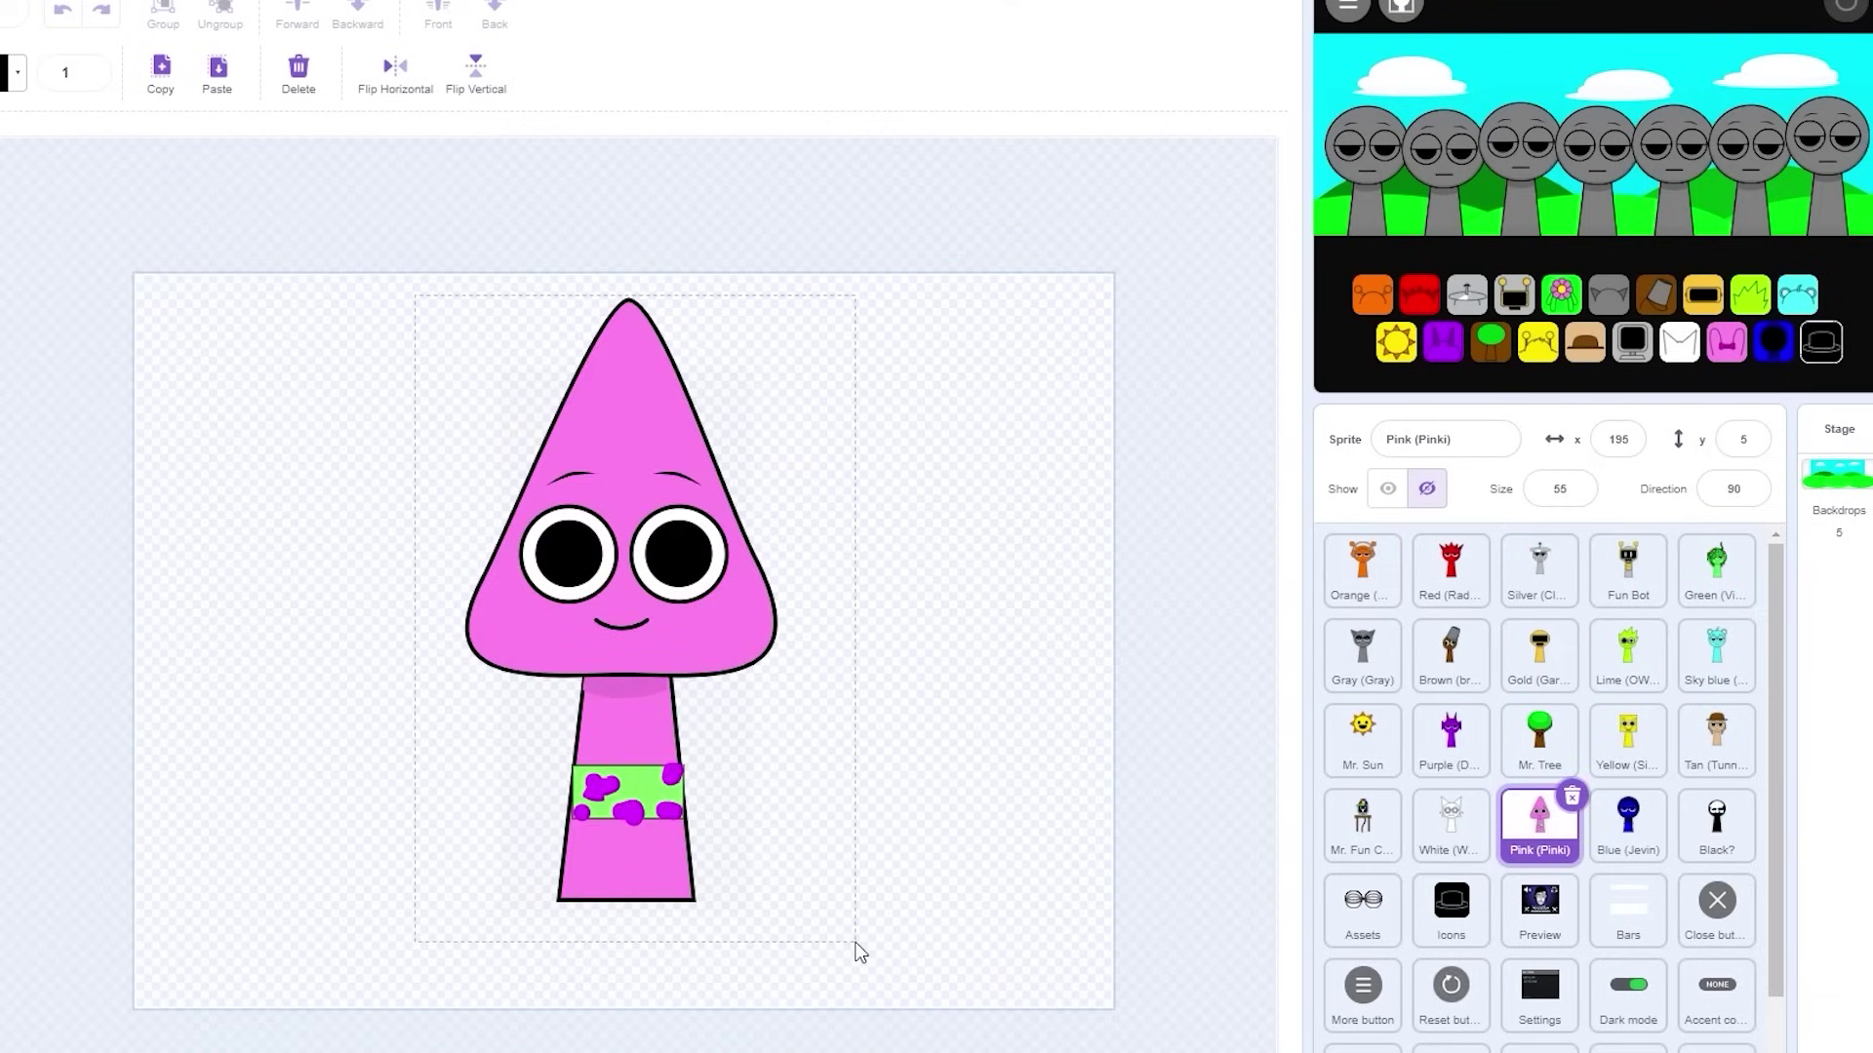
pyautogui.moveTo(855, 943); pyautogui.dragTo(857, 944)
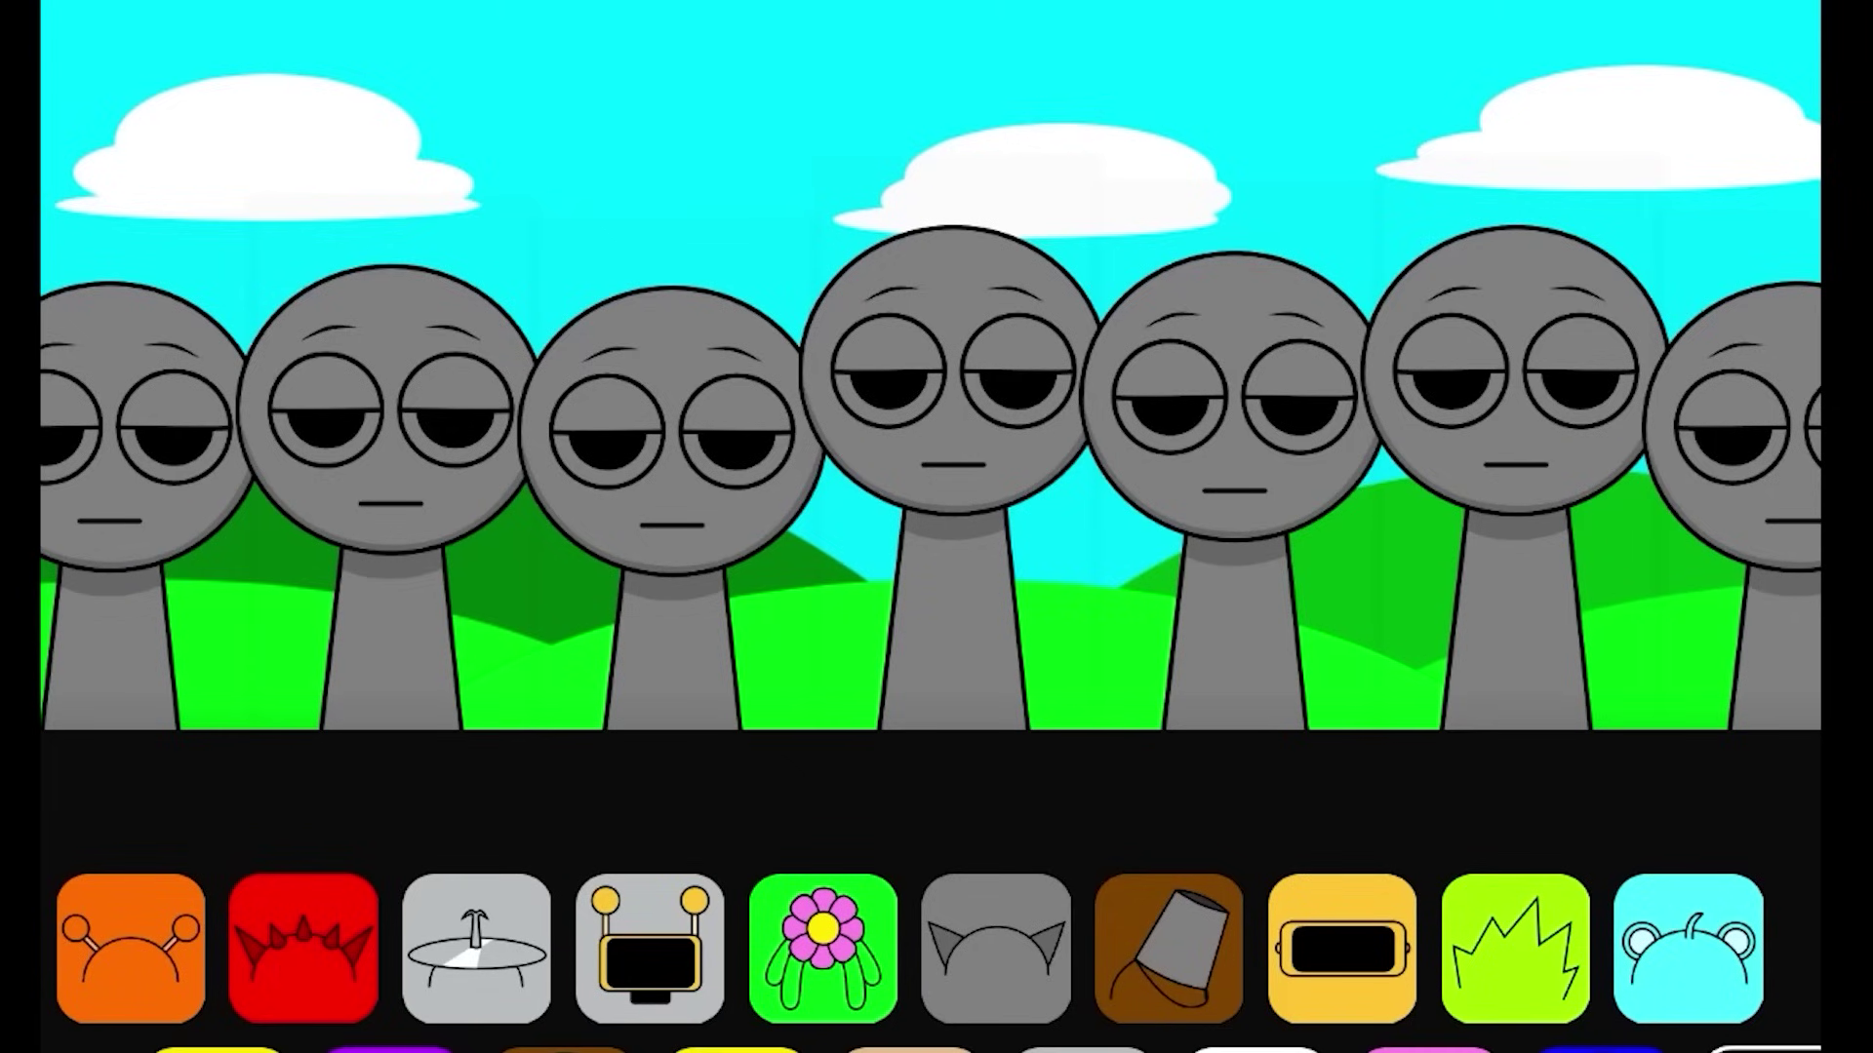
pyautogui.moveTo(1424, 1049); pyautogui.dragTo(957, 535)
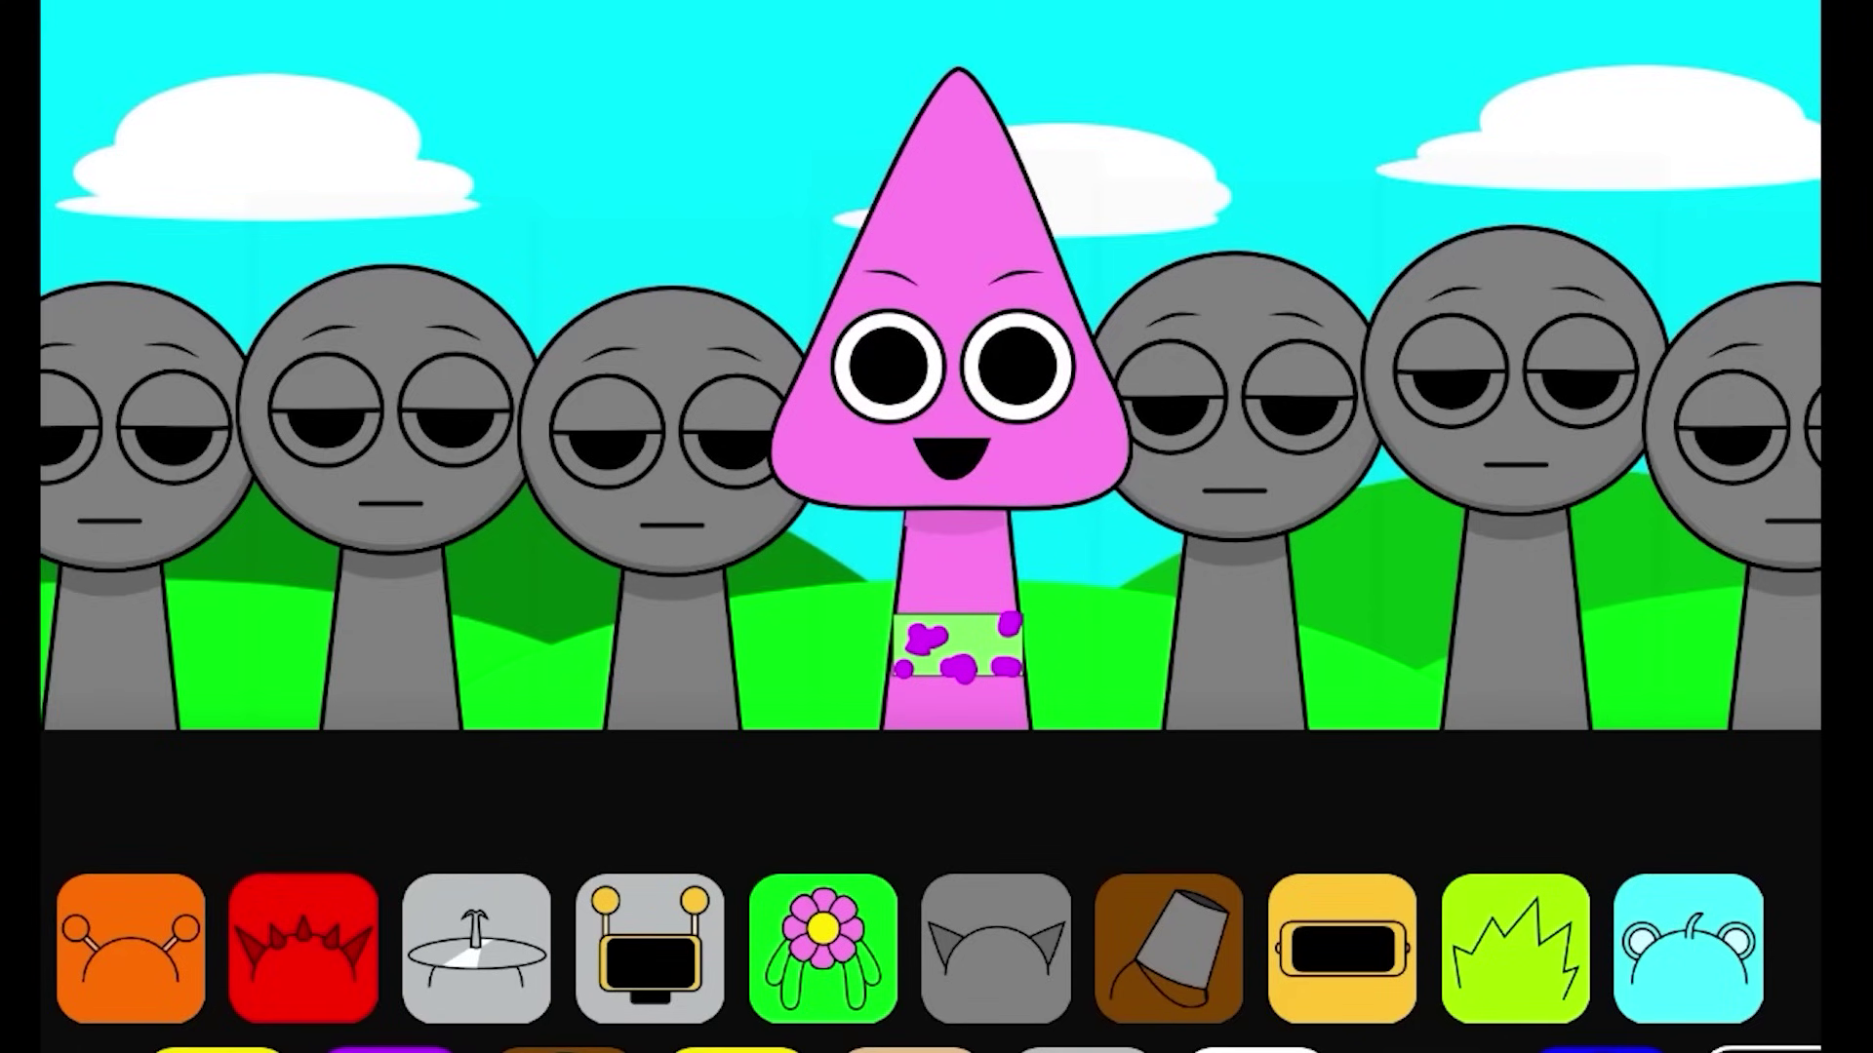
pyautogui.click(956, 577)
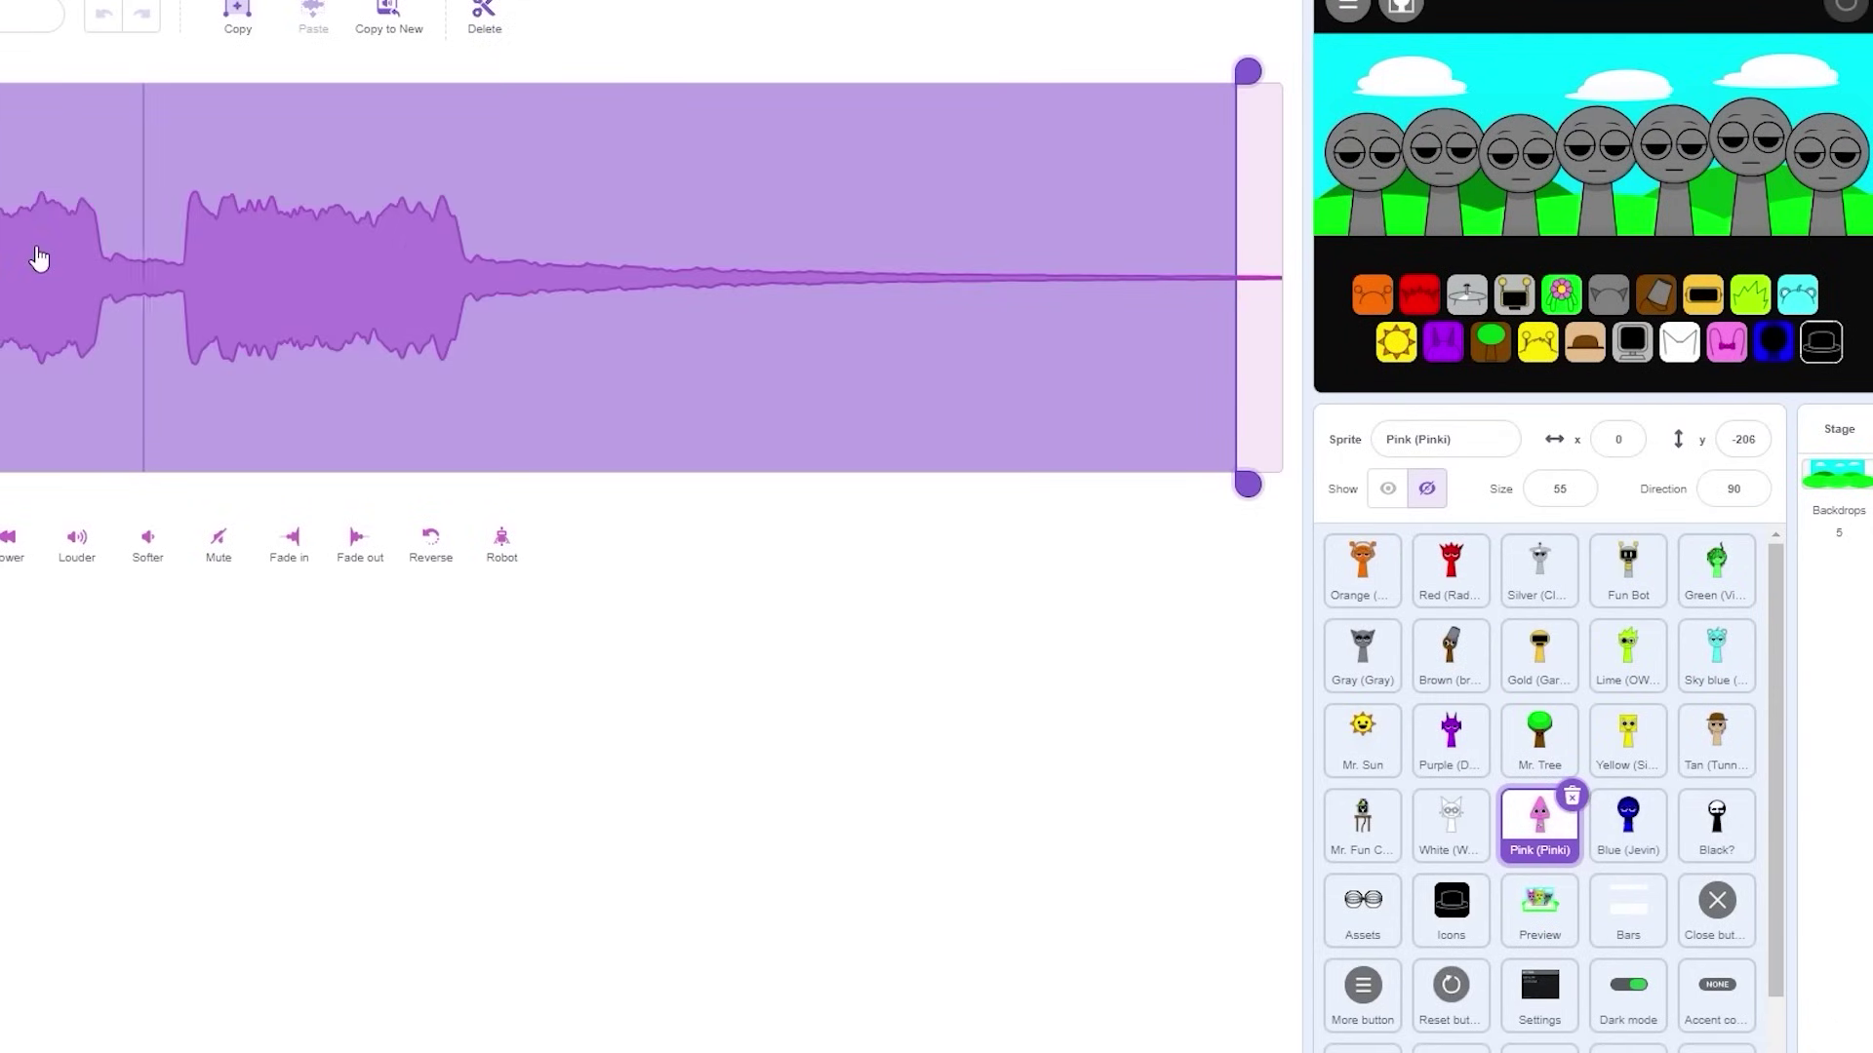
# - Select the stretch of the pink sprite's sound reaching just past its last loud burst and delete it
pyautogui.moveTo(332, 264); pyautogui.dragTo(1, 263)
pyautogui.moveTo(329, 166); pyautogui.dragTo(544, 132)
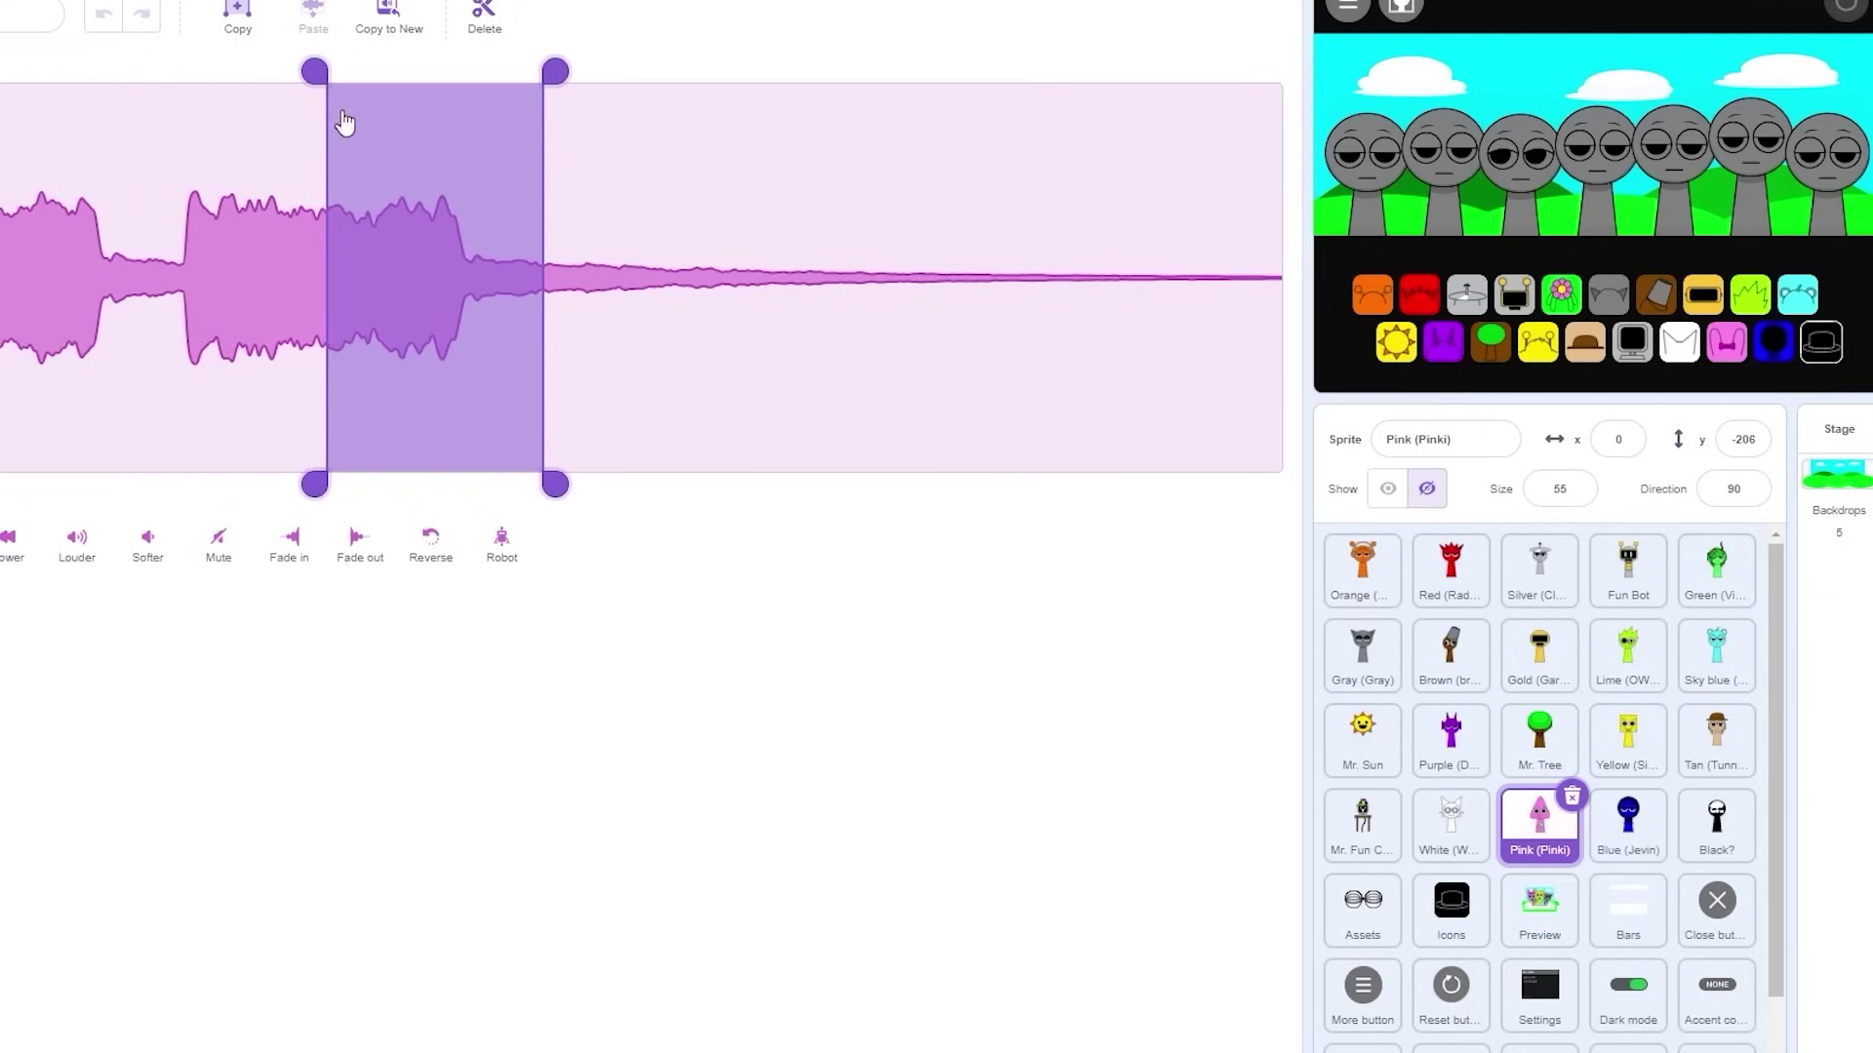
pyautogui.moveTo(326, 72); pyautogui.dragTo(2, 73)
pyautogui.click(482, 11)
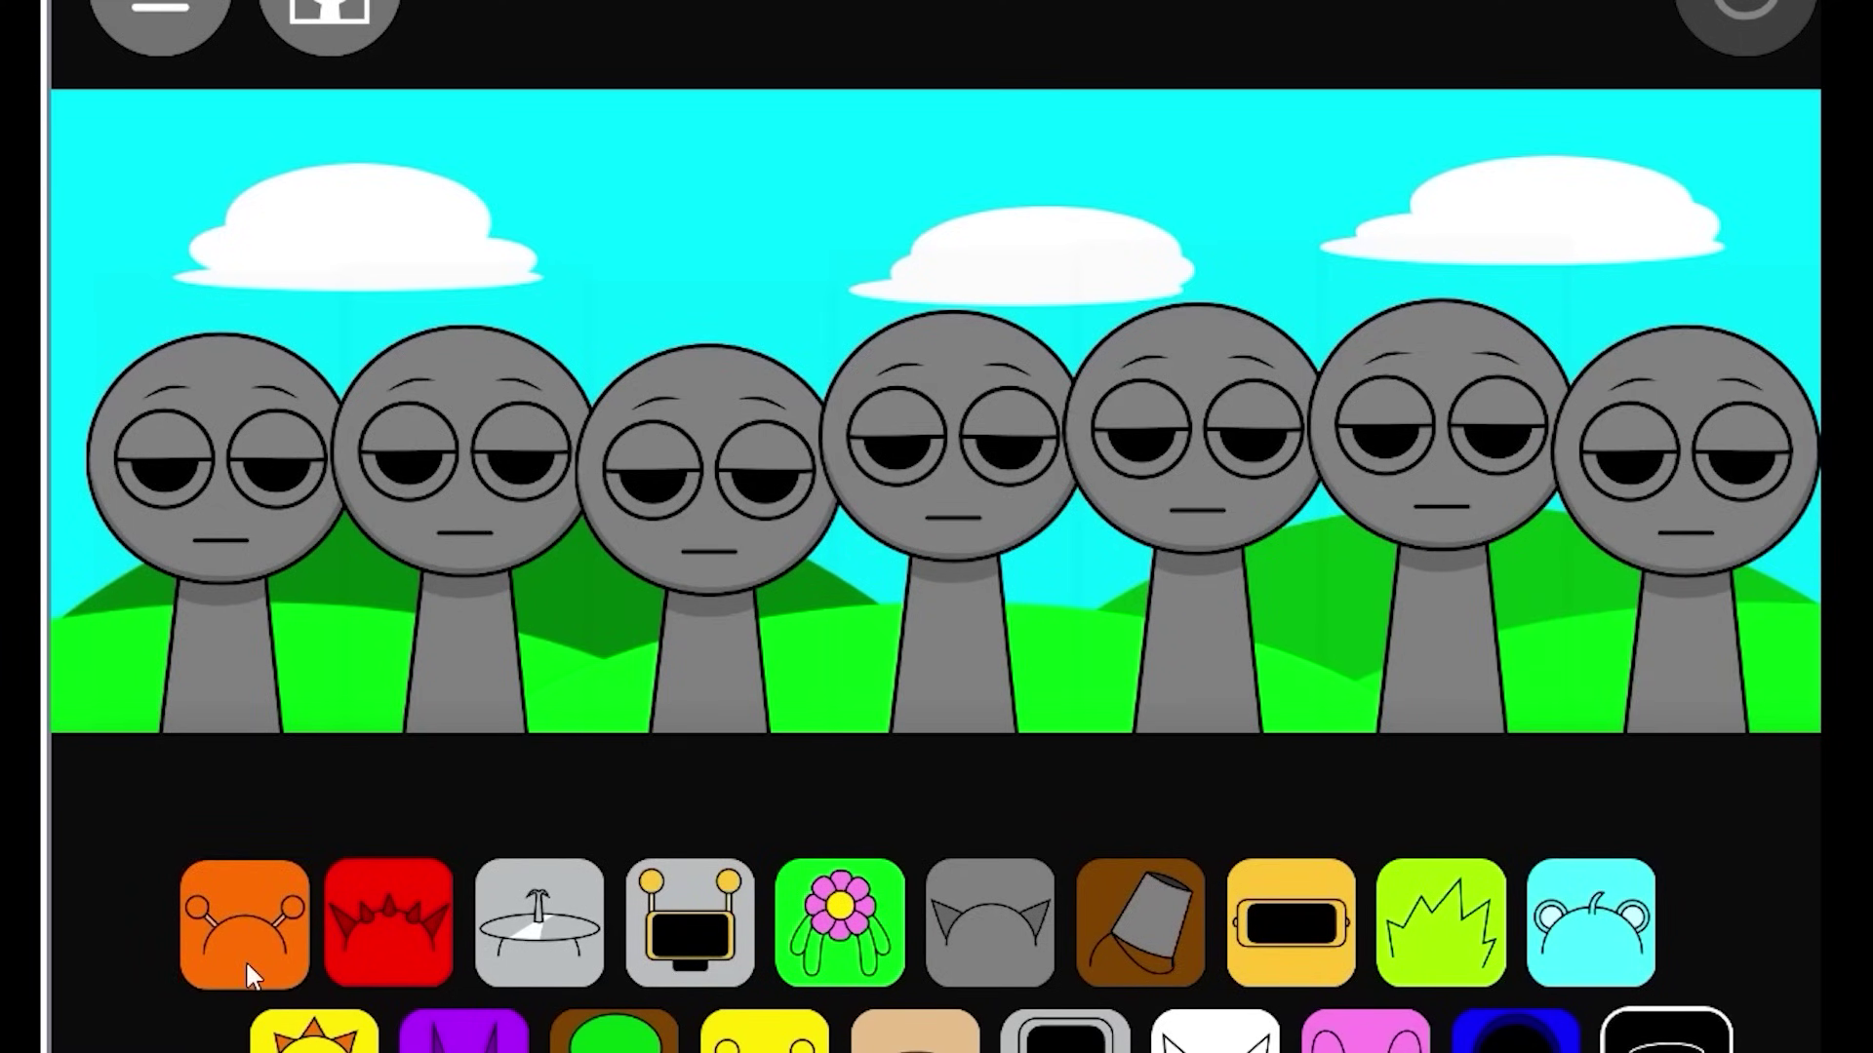
# - Fill the seven game slots from left to right with orange, red, silver, Fun Bot, Mr. Fun Computer, blue and the cone-headed pink character
pyautogui.moveTo(243, 960); pyautogui.dragTo(276, 563)
pyautogui.moveTo(388, 922); pyautogui.dragTo(467, 507)
pyautogui.moveTo(539, 921); pyautogui.dragTo(709, 487)
pyautogui.moveTo(690, 922); pyautogui.dragTo(951, 459)
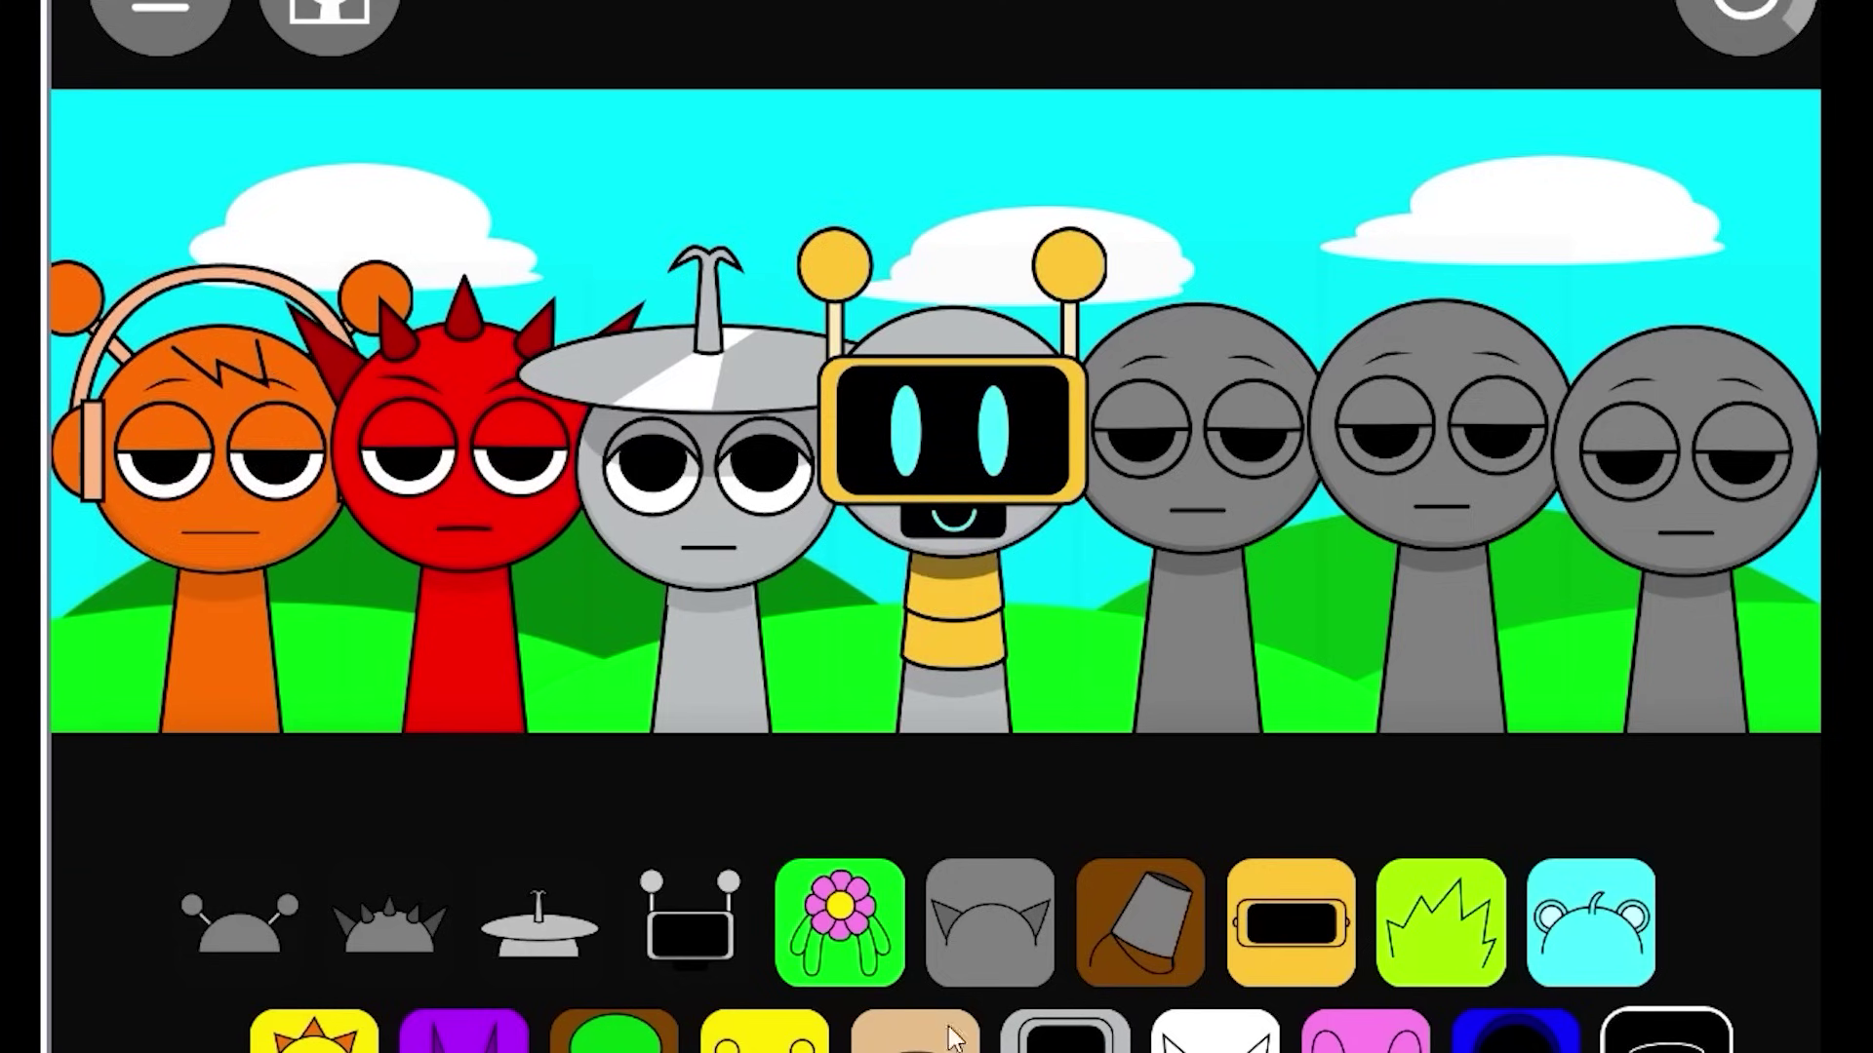
pyautogui.moveTo(1065, 1033); pyautogui.dragTo(1205, 507)
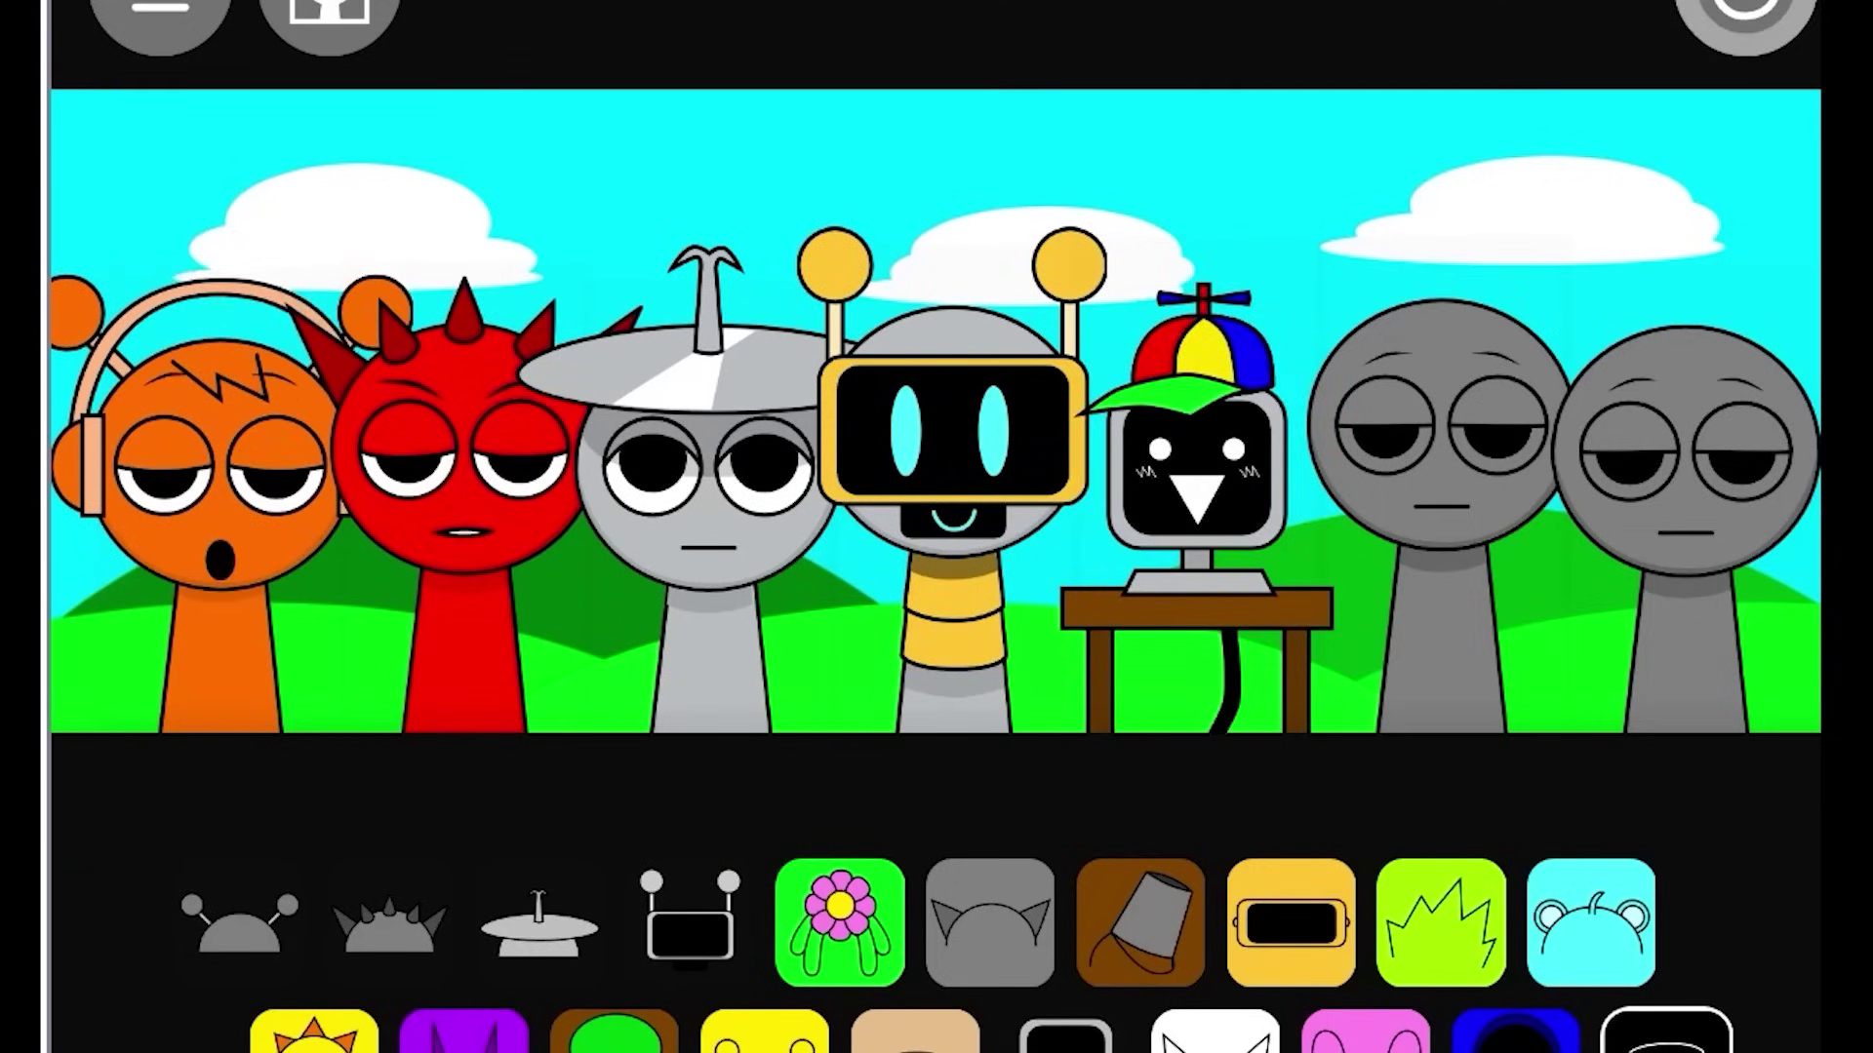
pyautogui.moveTo(1514, 1034); pyautogui.dragTo(1444, 458)
pyautogui.moveTo(1365, 1034); pyautogui.dragTo(1682, 488)
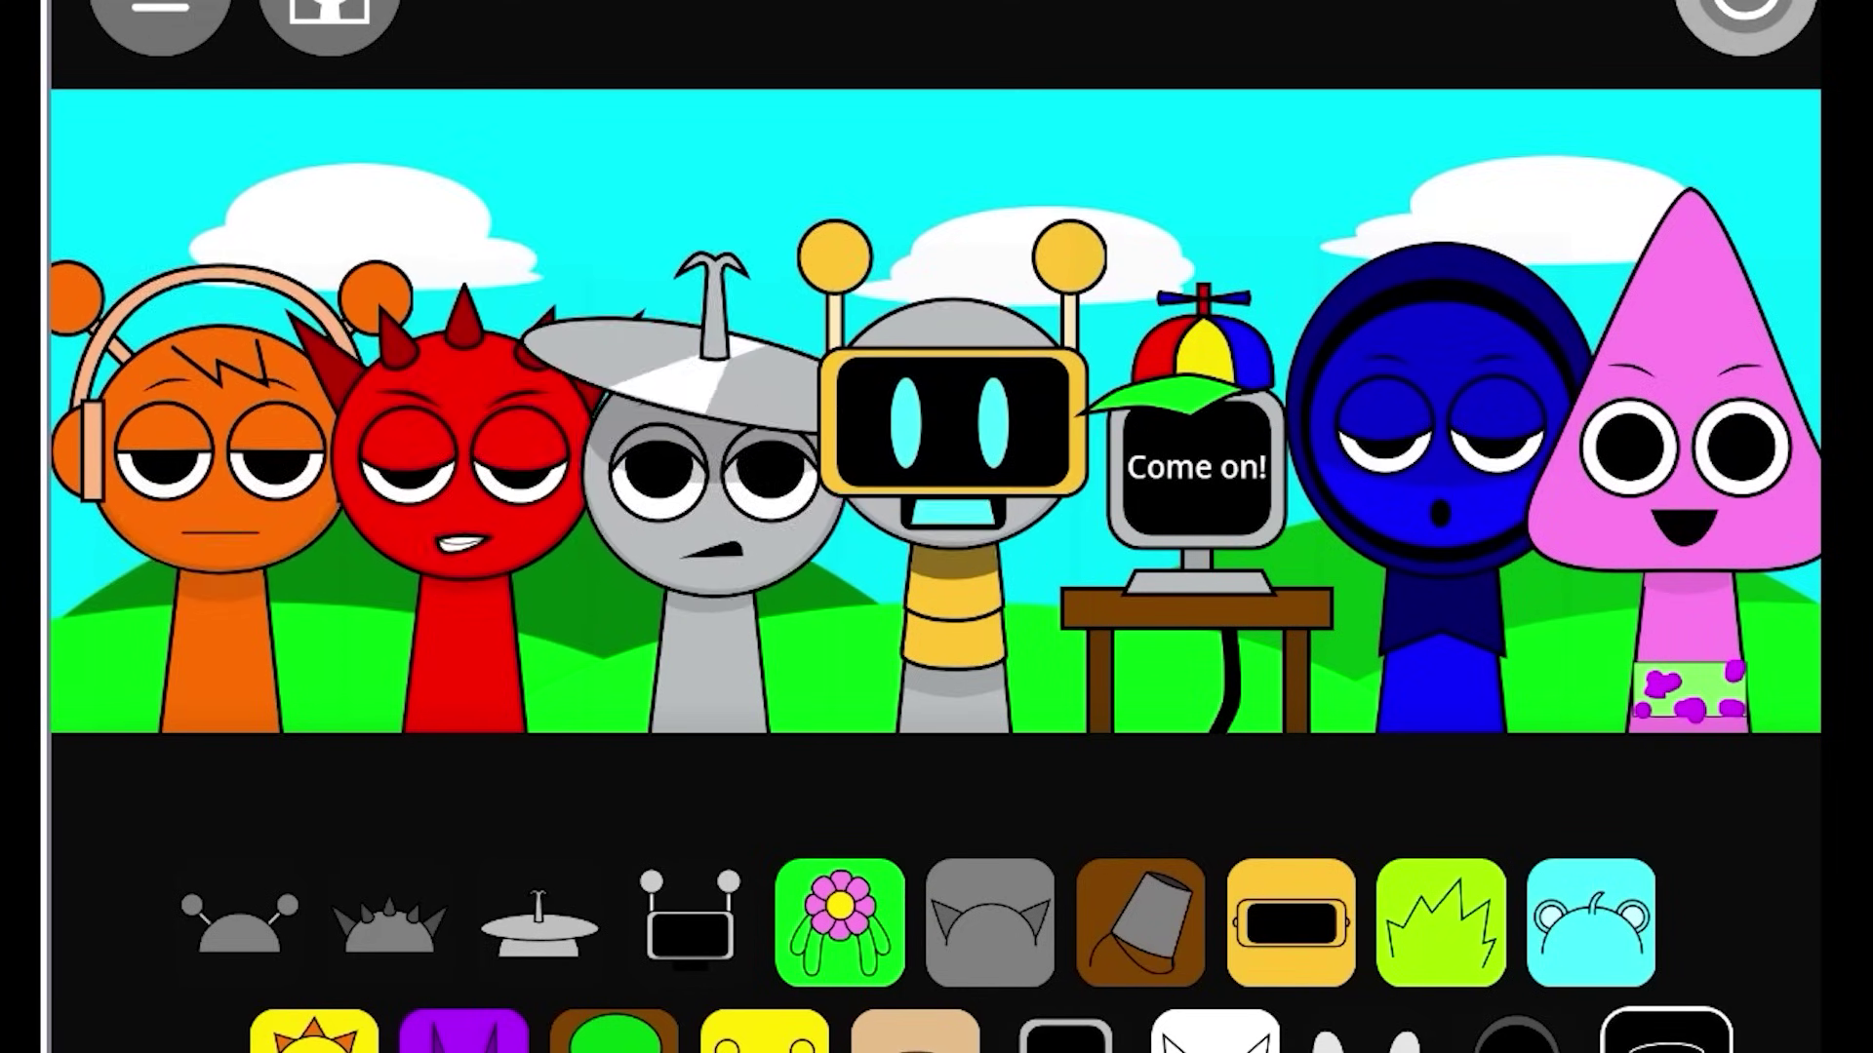
# - Clear all characters from the stage and place the pink character in the middle slot with the yellow square character to its right
pyautogui.click(1743, 21)
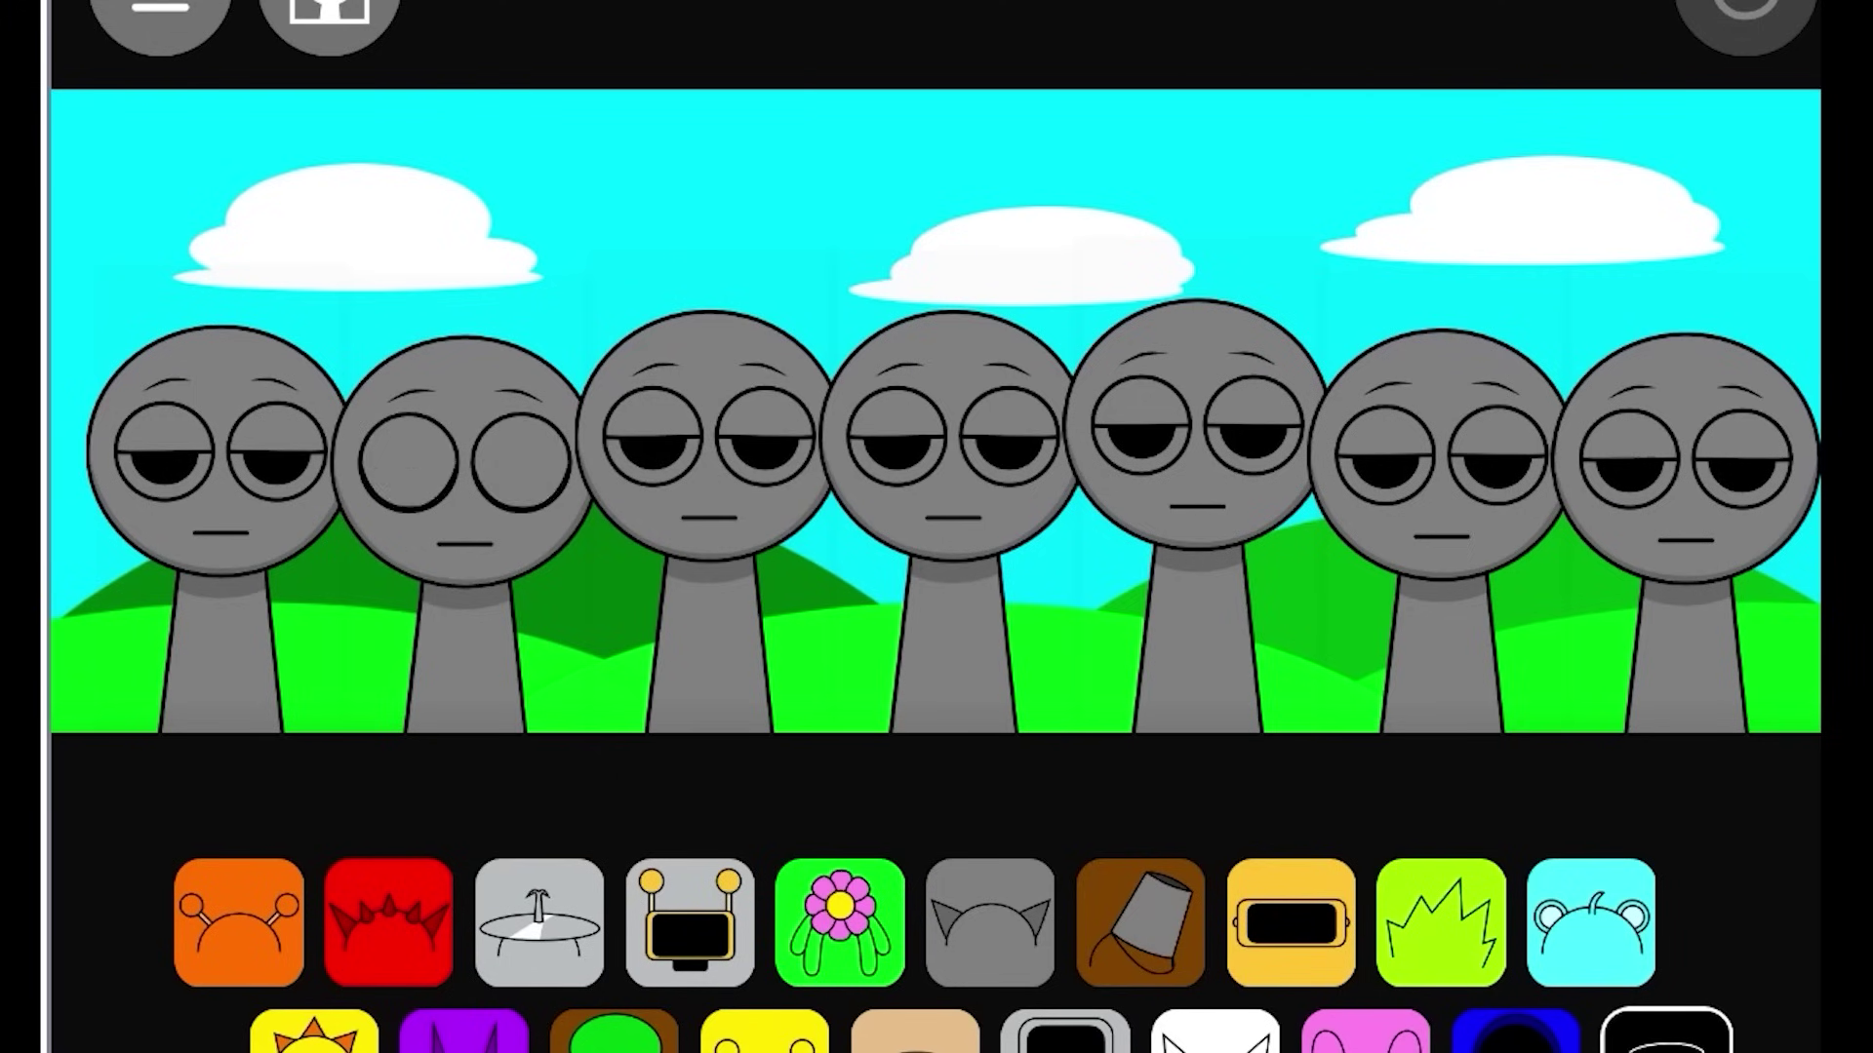
pyautogui.moveTo(1321, 1034); pyautogui.dragTo(951, 438)
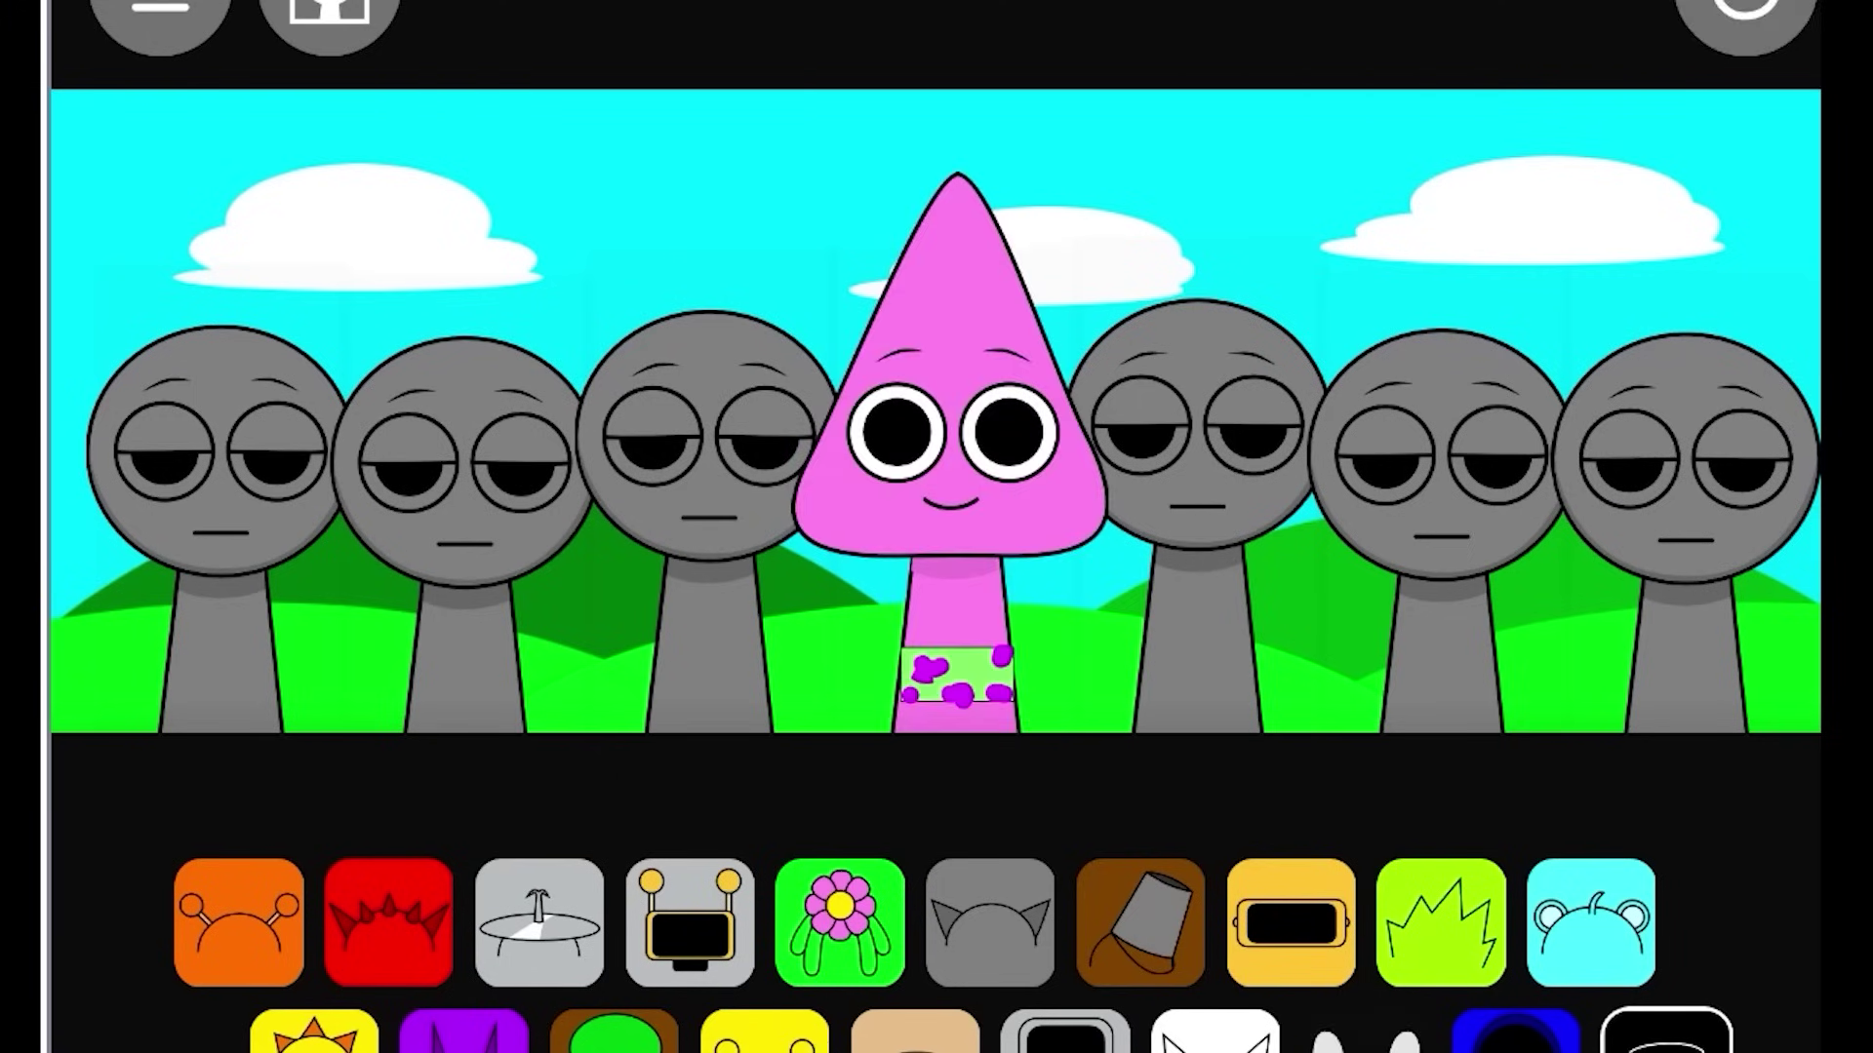
pyautogui.moveTo(764, 1034); pyautogui.dragTo(1234, 551)
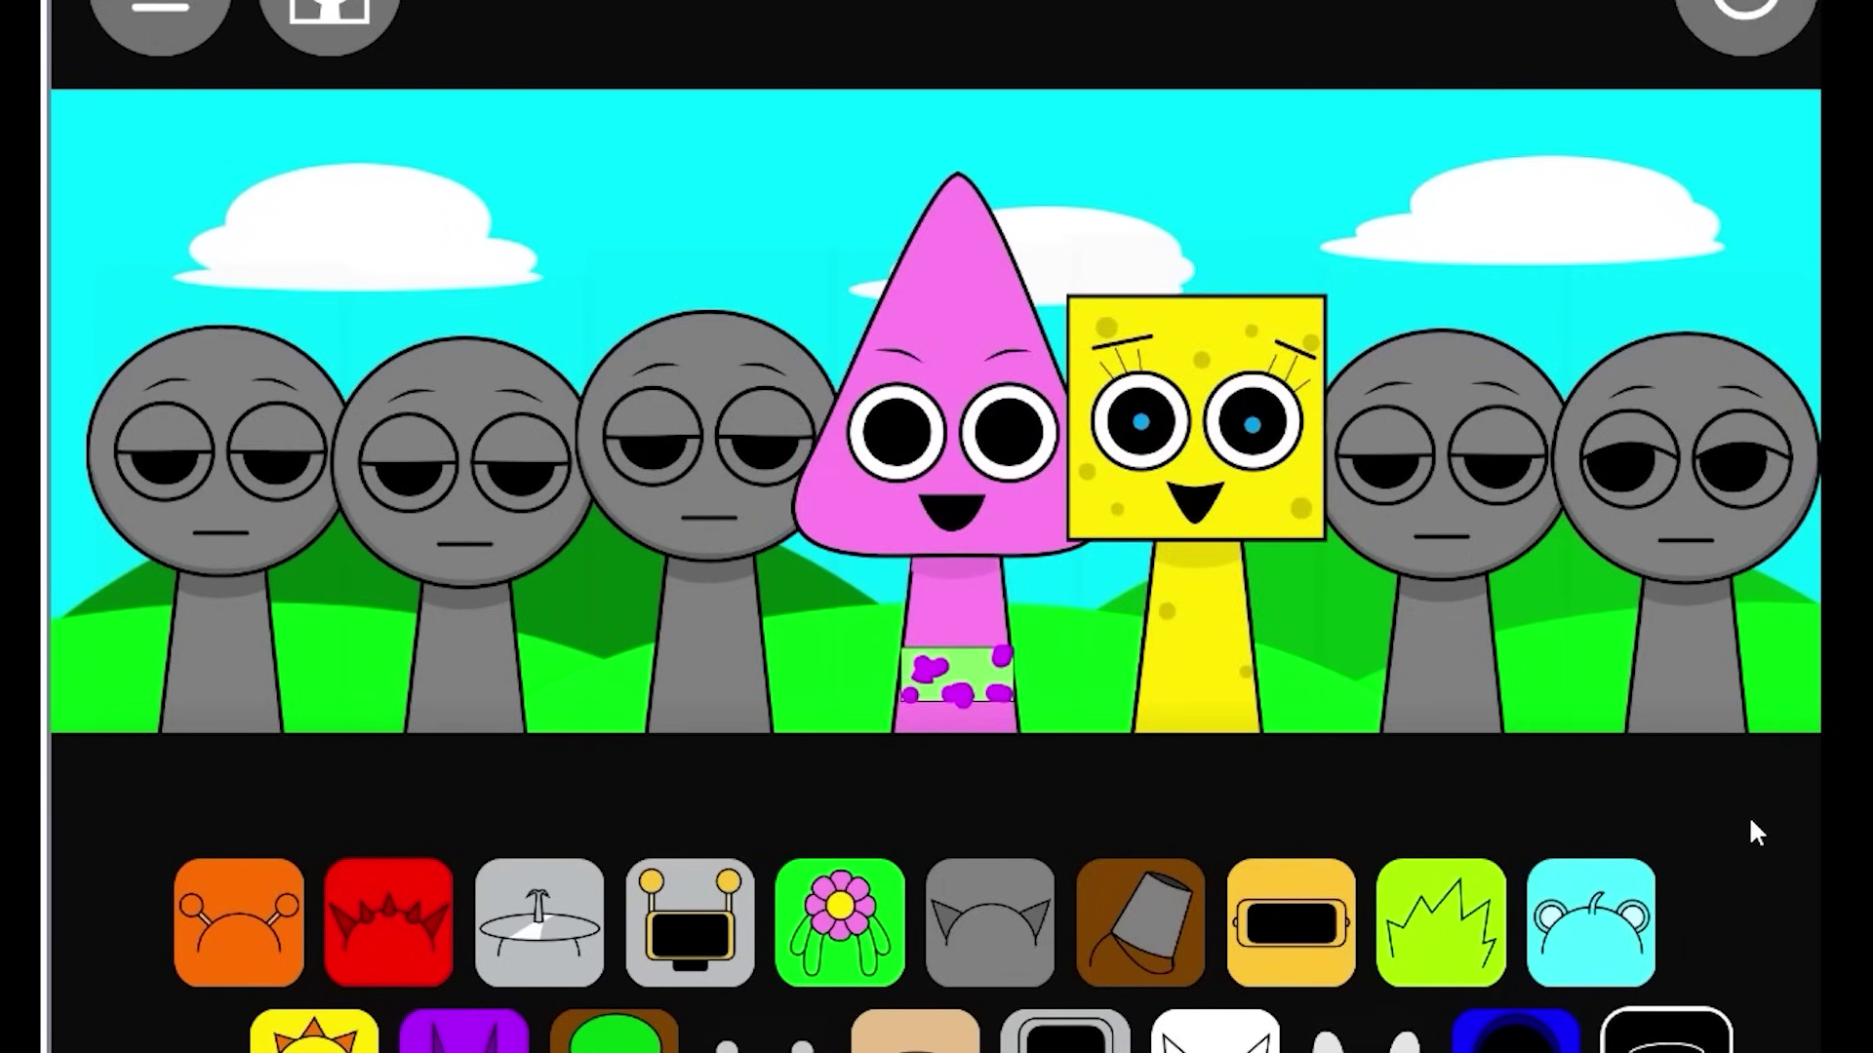